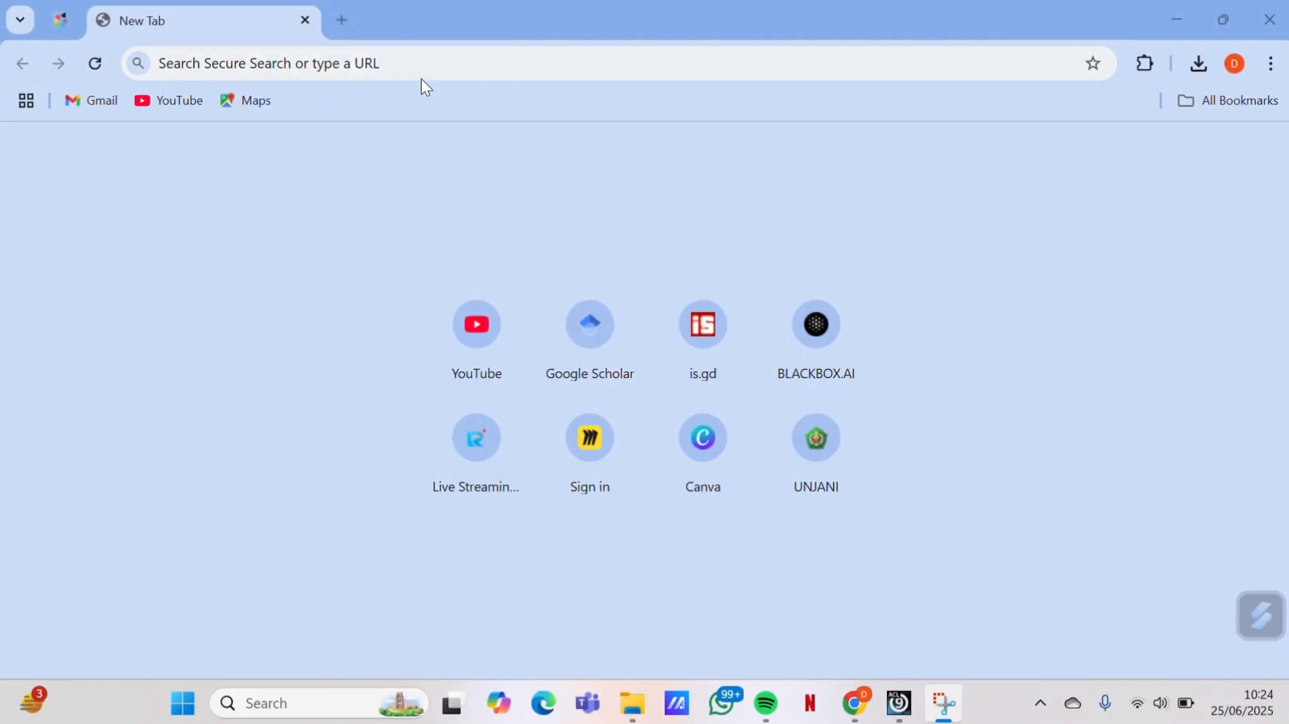
click(369, 64)
text(h)
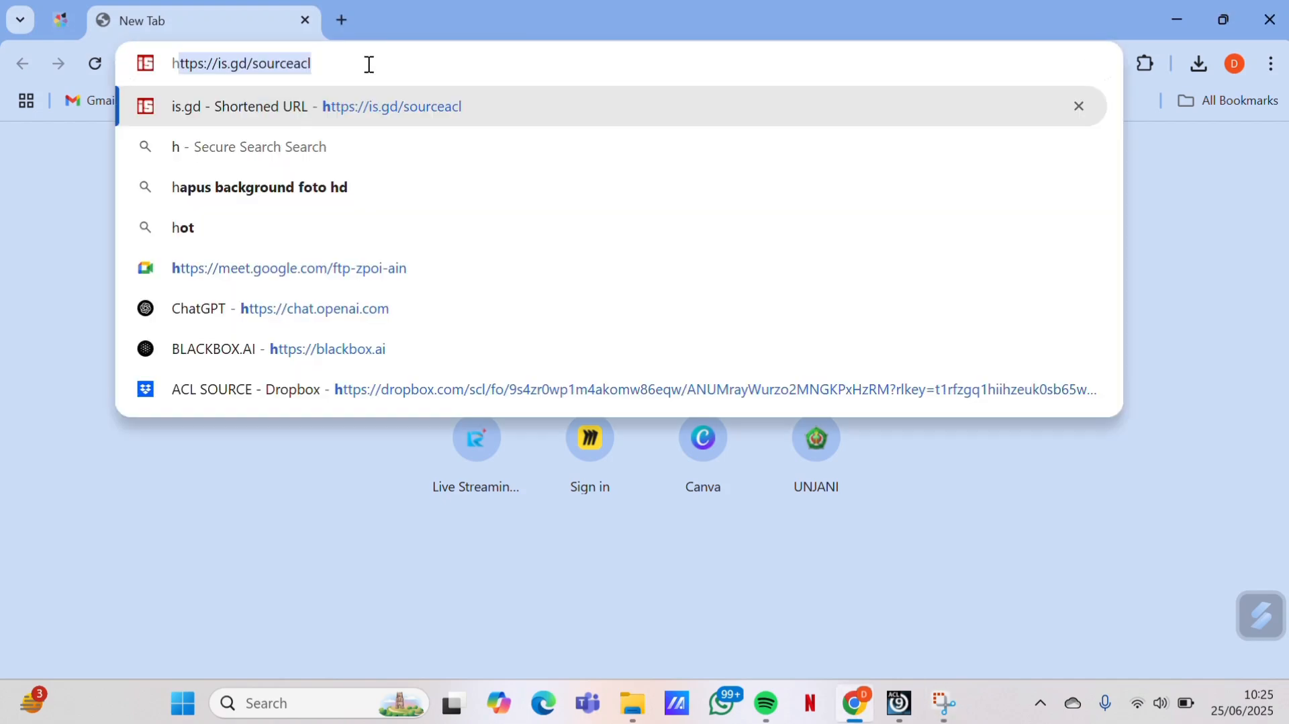
text(tto)
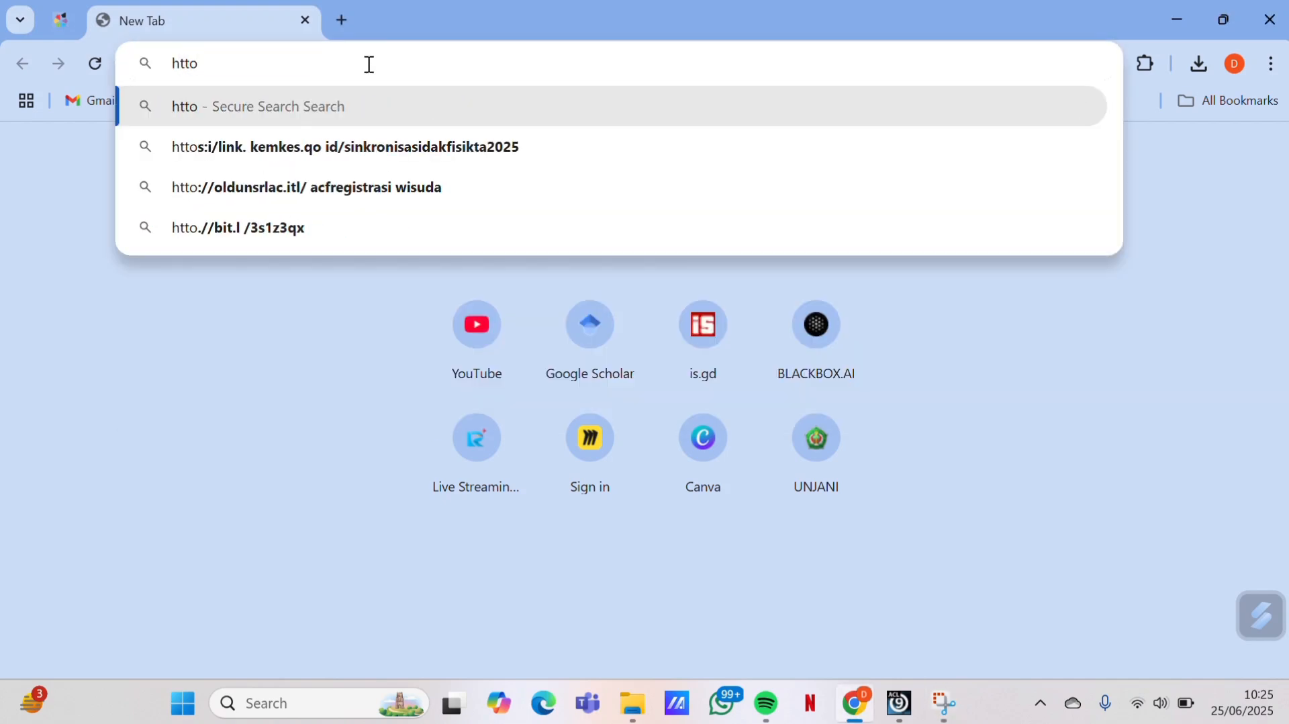
key(BackSpace)
text(ps)
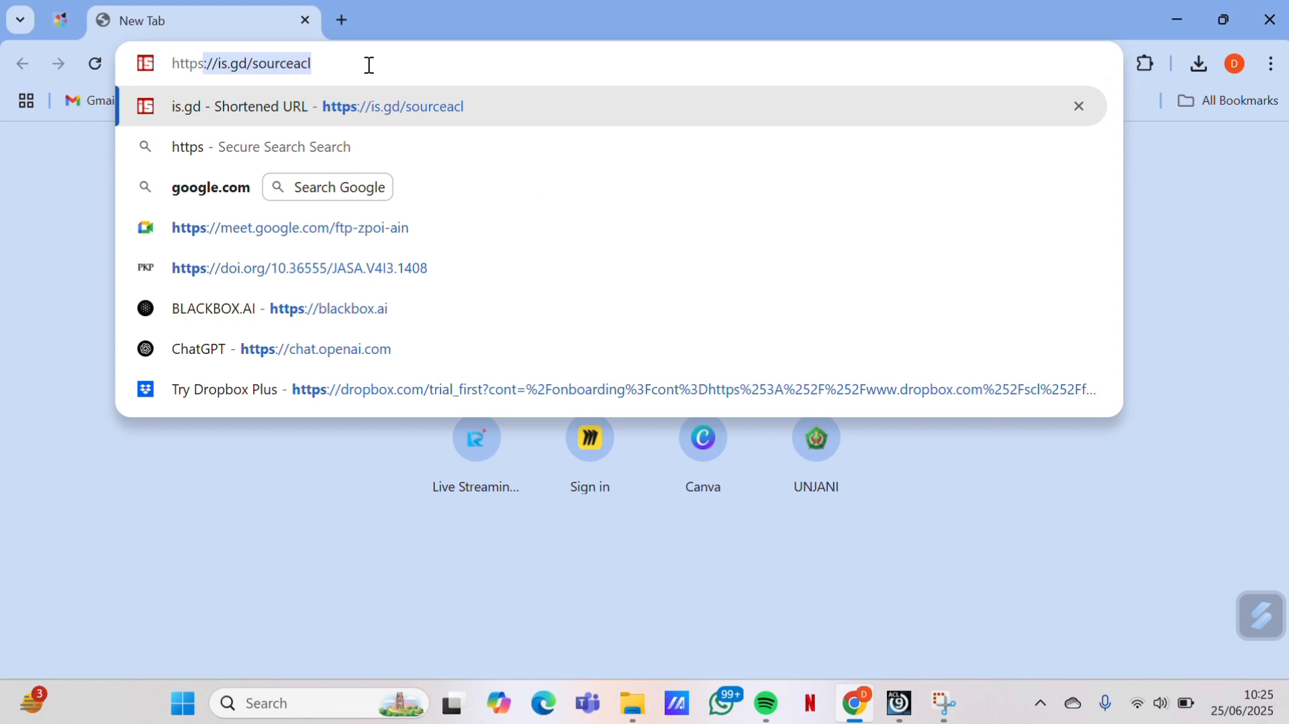
click(360, 110)
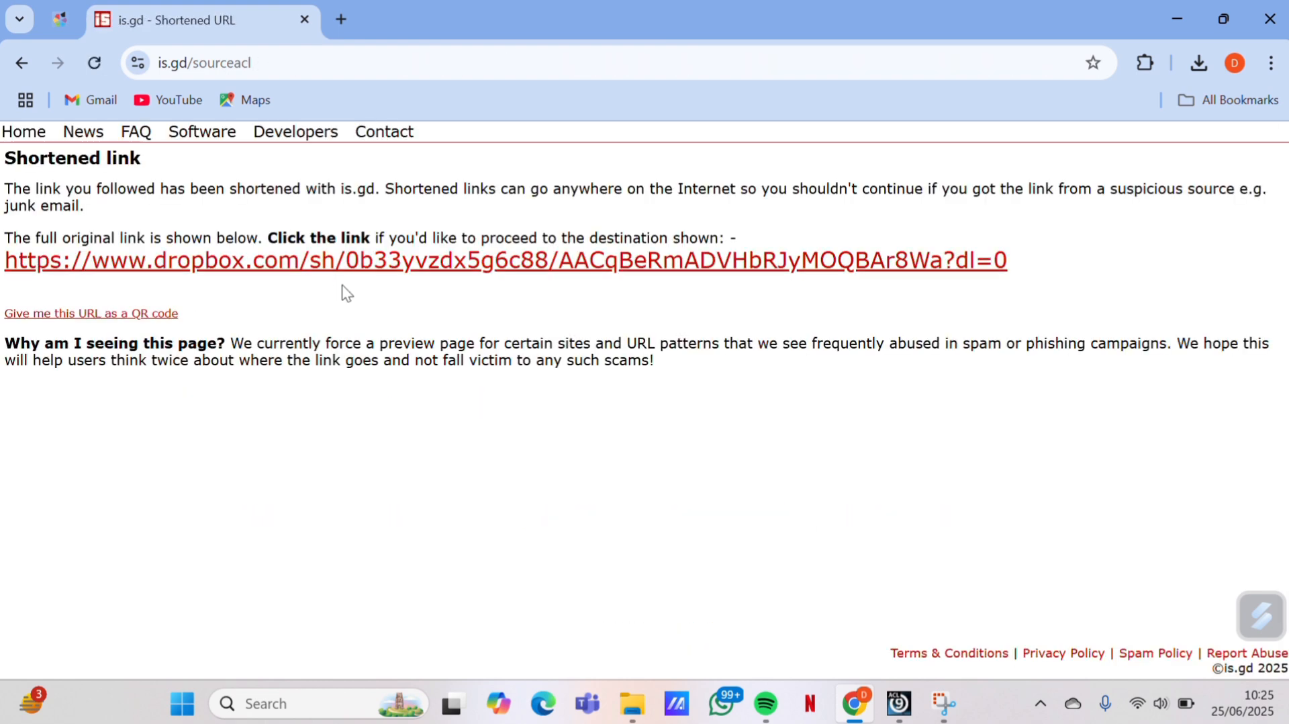
Download the ACL SOURCE folder from Dropbox and open ACL SOURCE.zip from recent downloads
click(342, 269)
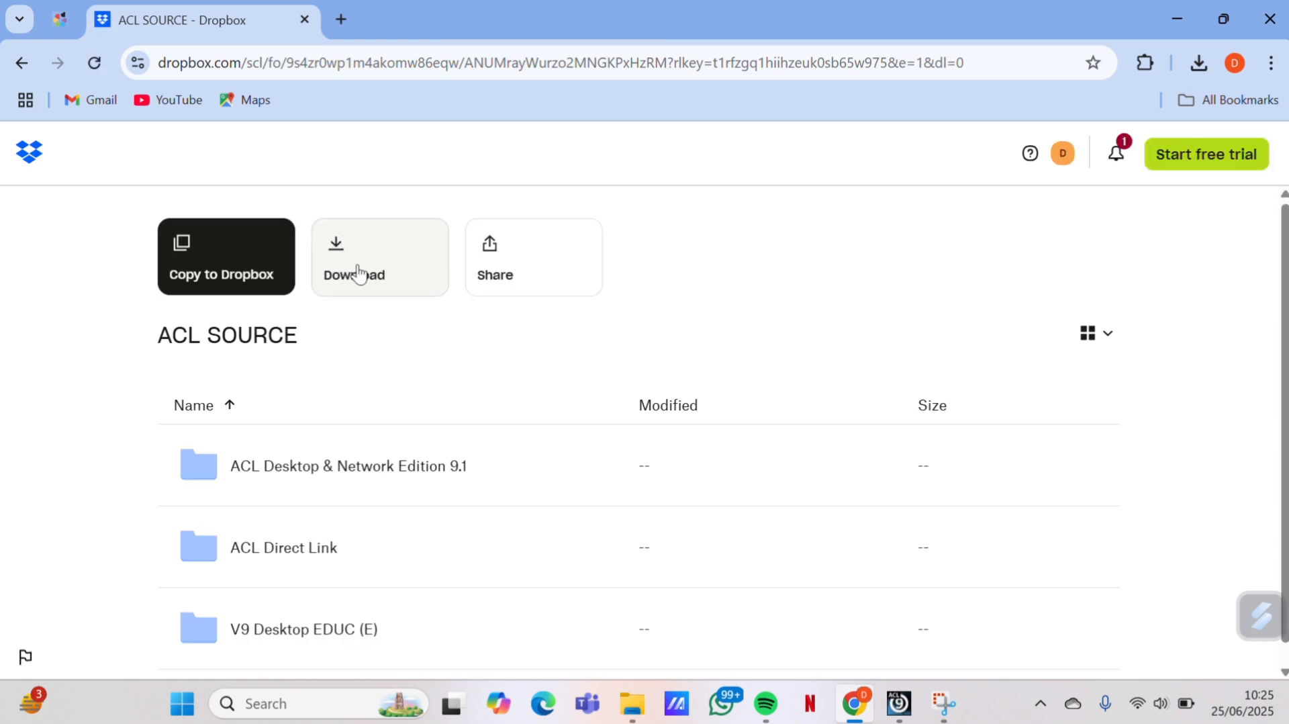
click(359, 274)
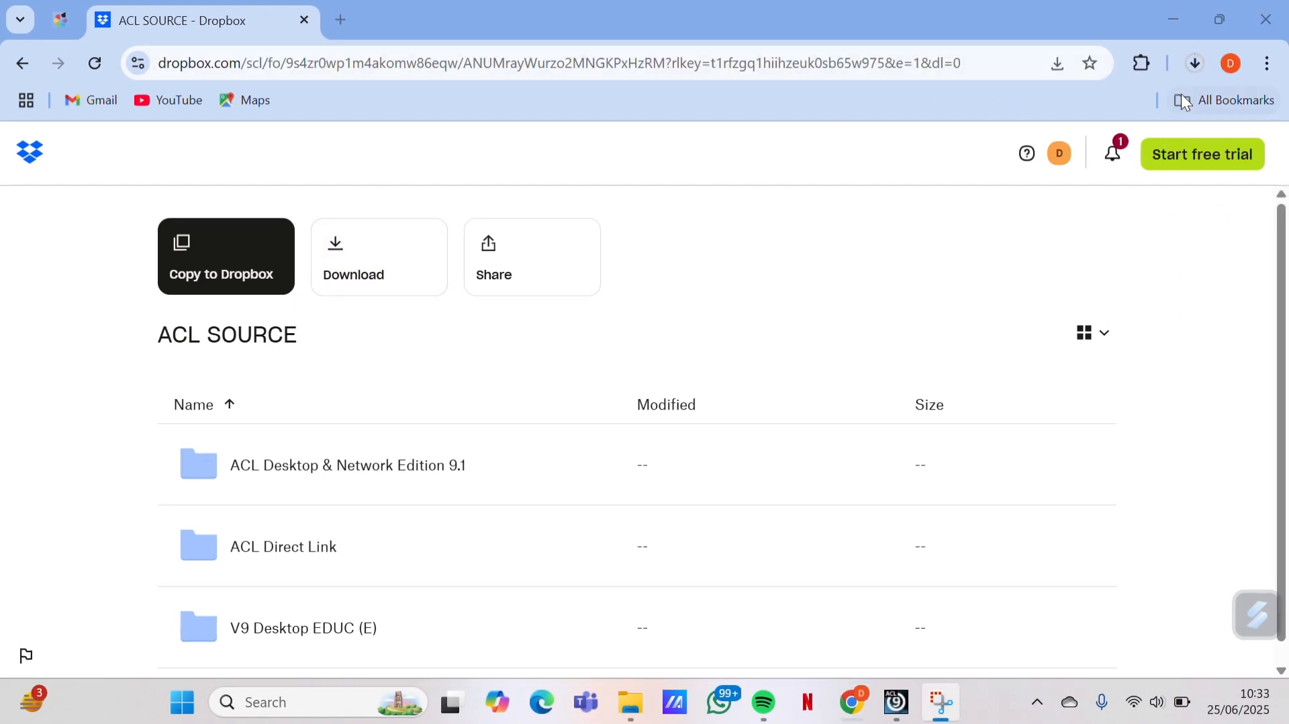
click(1195, 63)
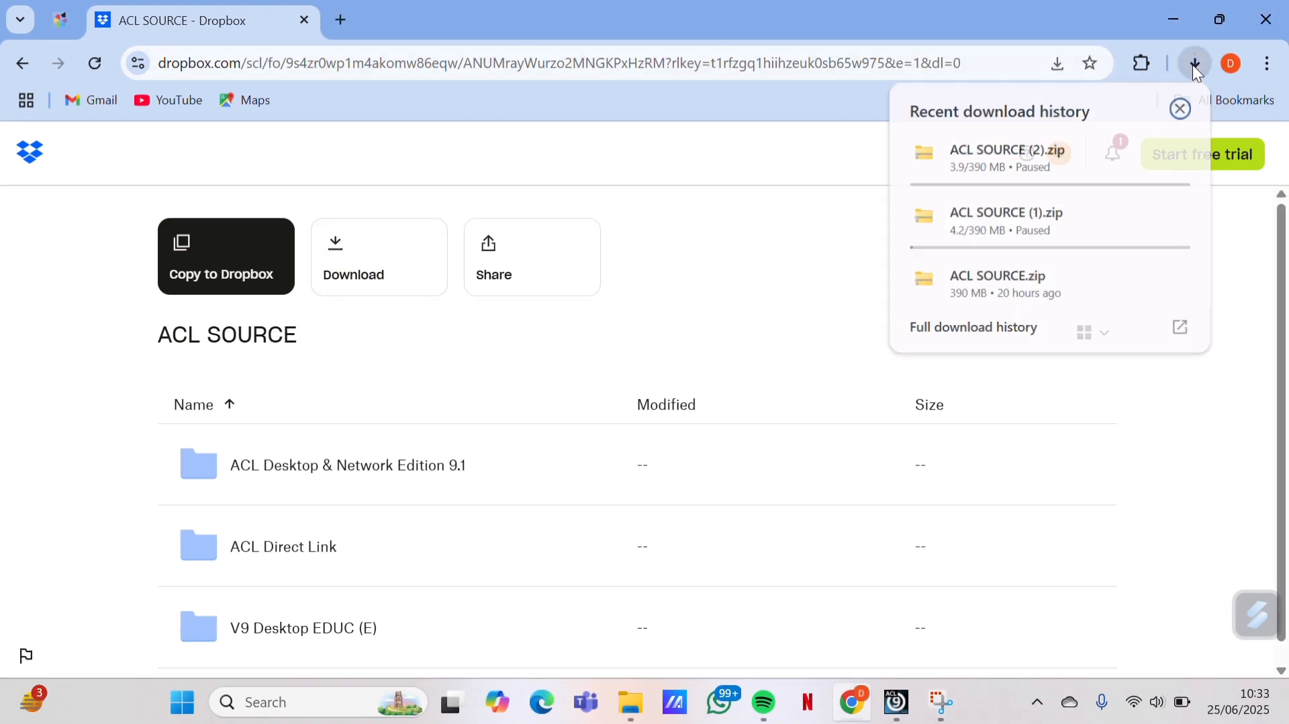
click(983, 292)
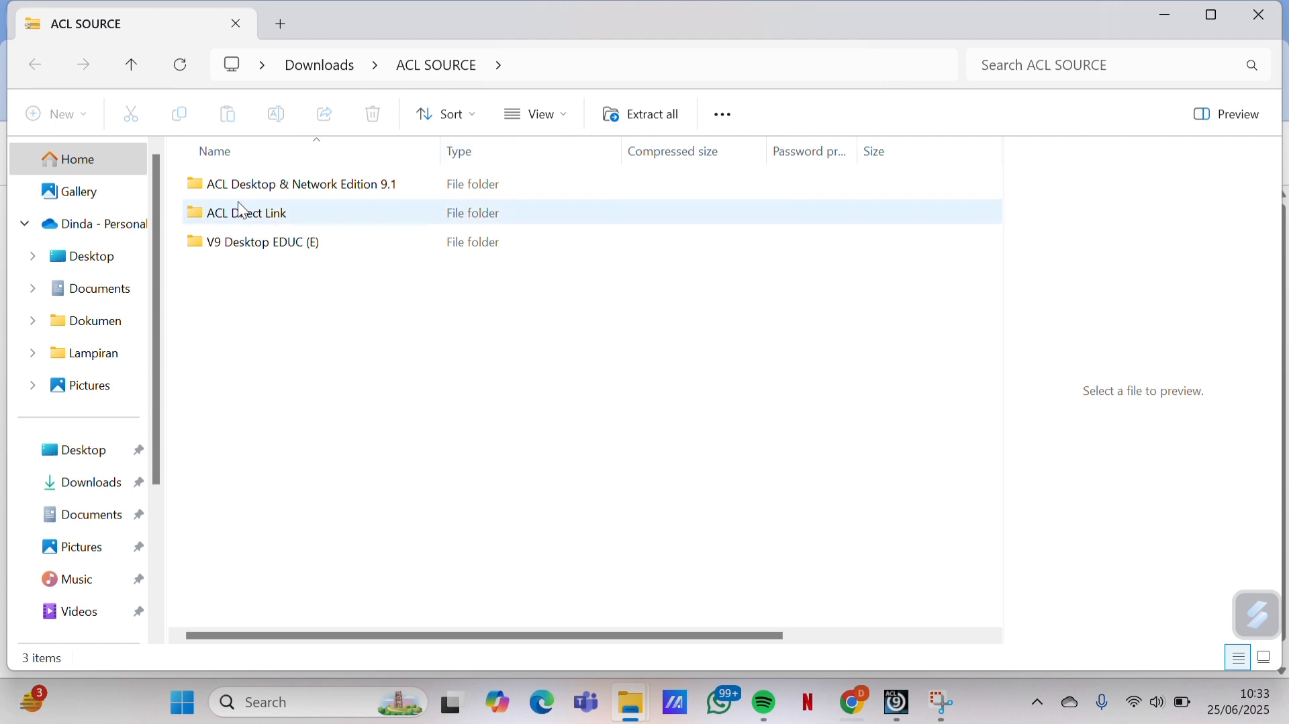
Create a new folder named ACL in Downloads
click(90, 485)
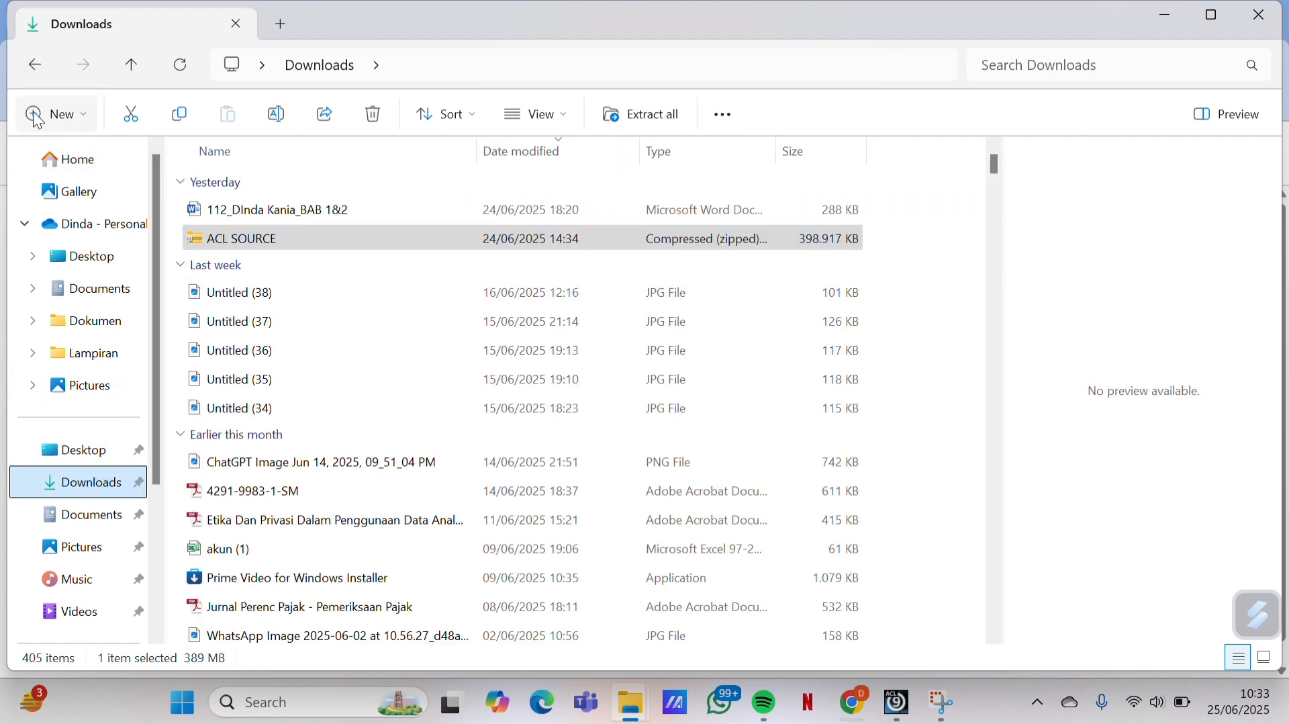
click(41, 115)
click(74, 162)
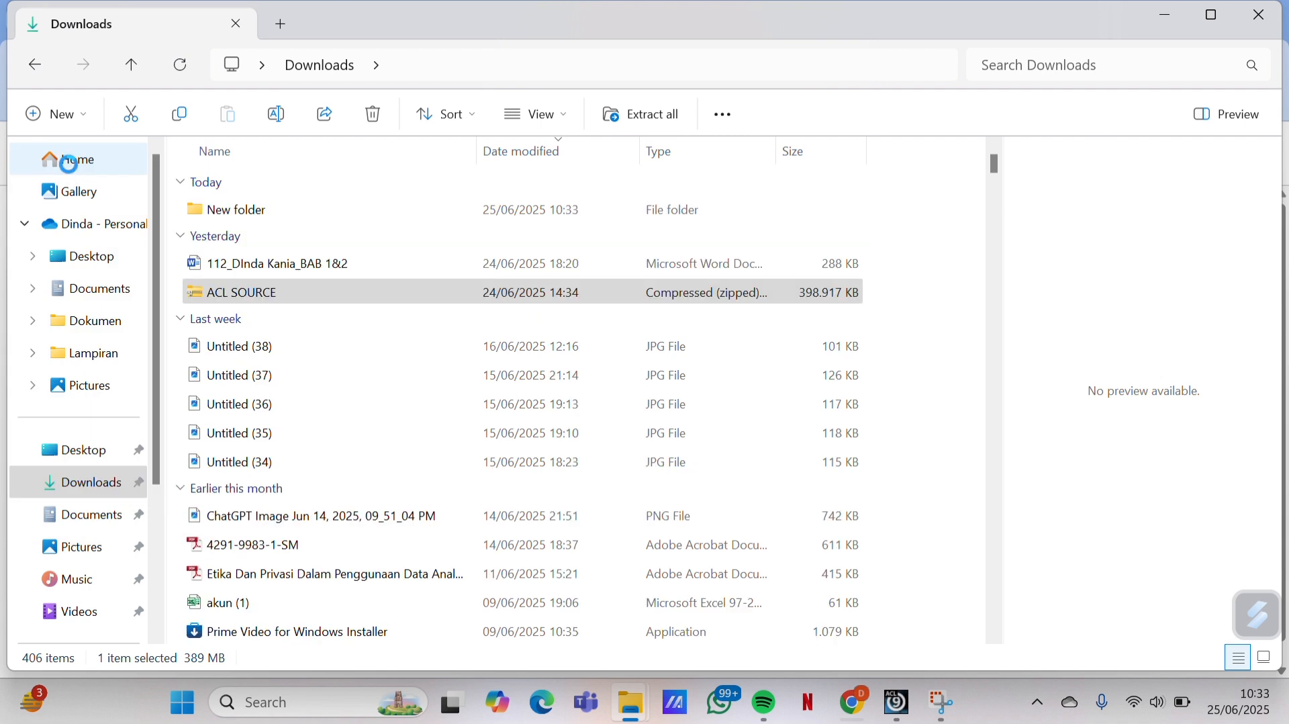
text(ACL)
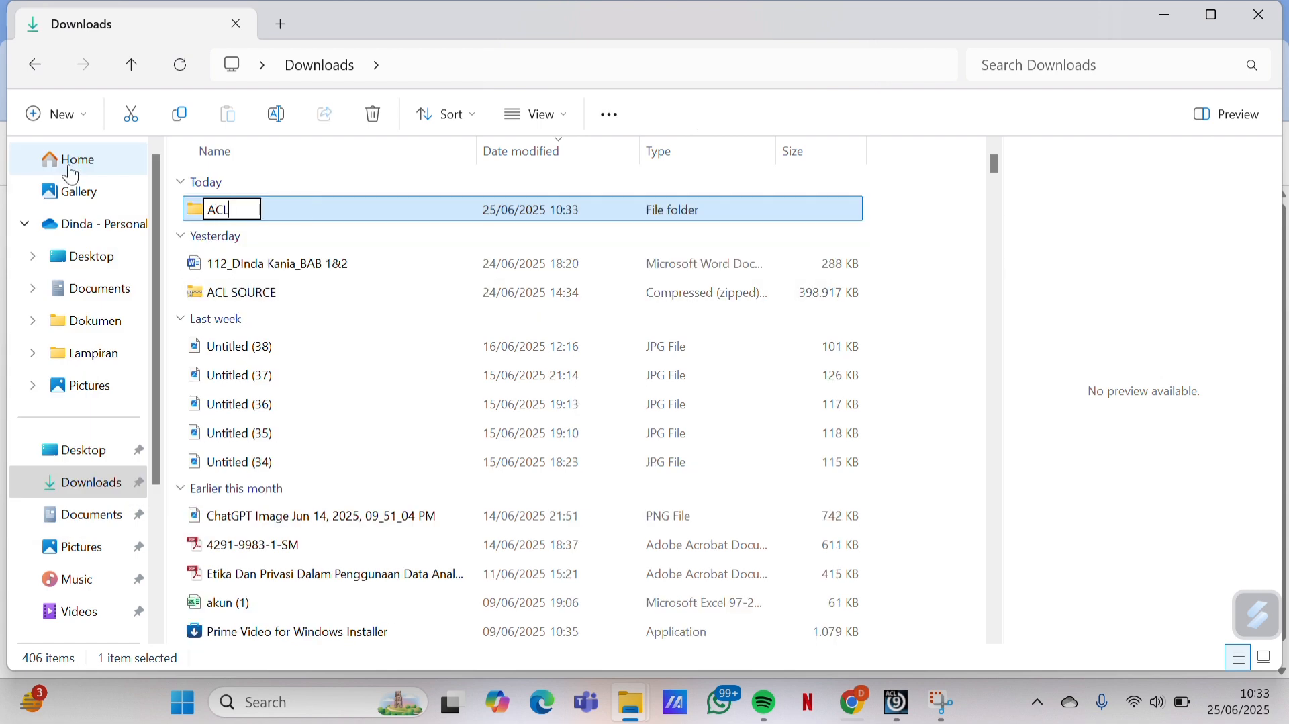
key(Return)
Copy ACL SOURCE.zip into the ACL folder
click(261, 295)
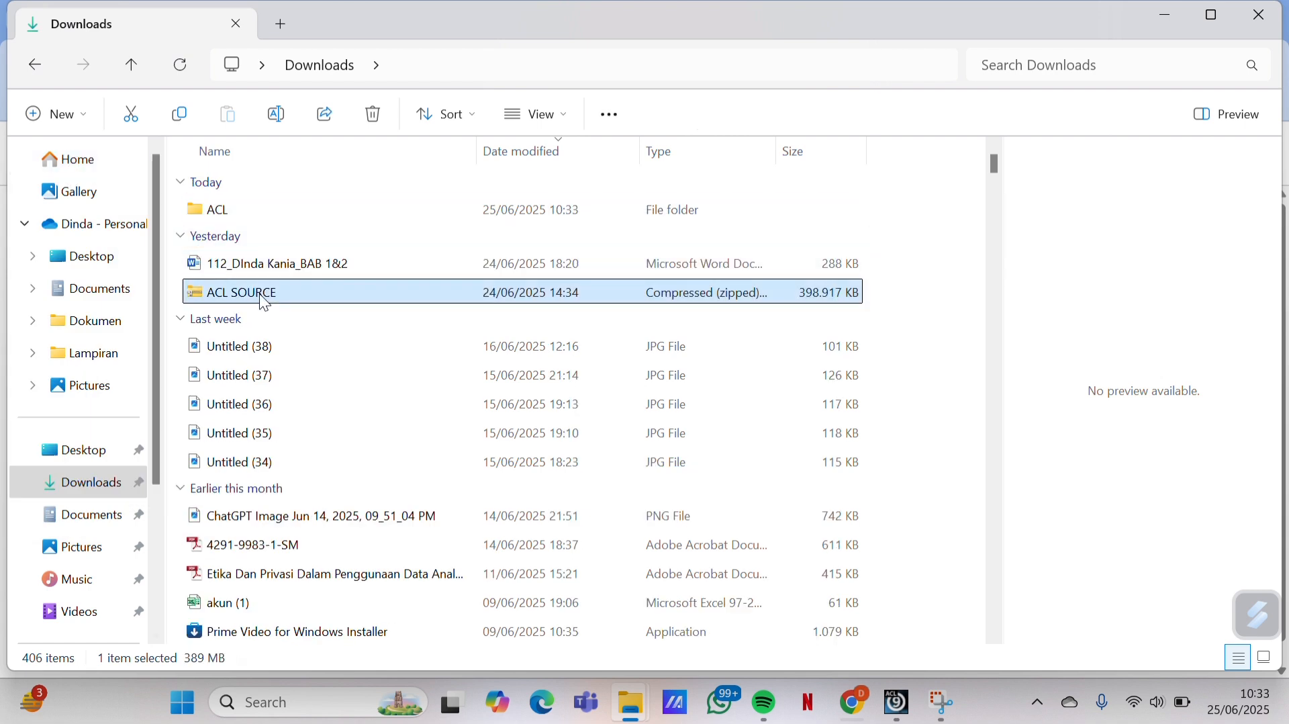
right_click(260, 292)
click(325, 44)
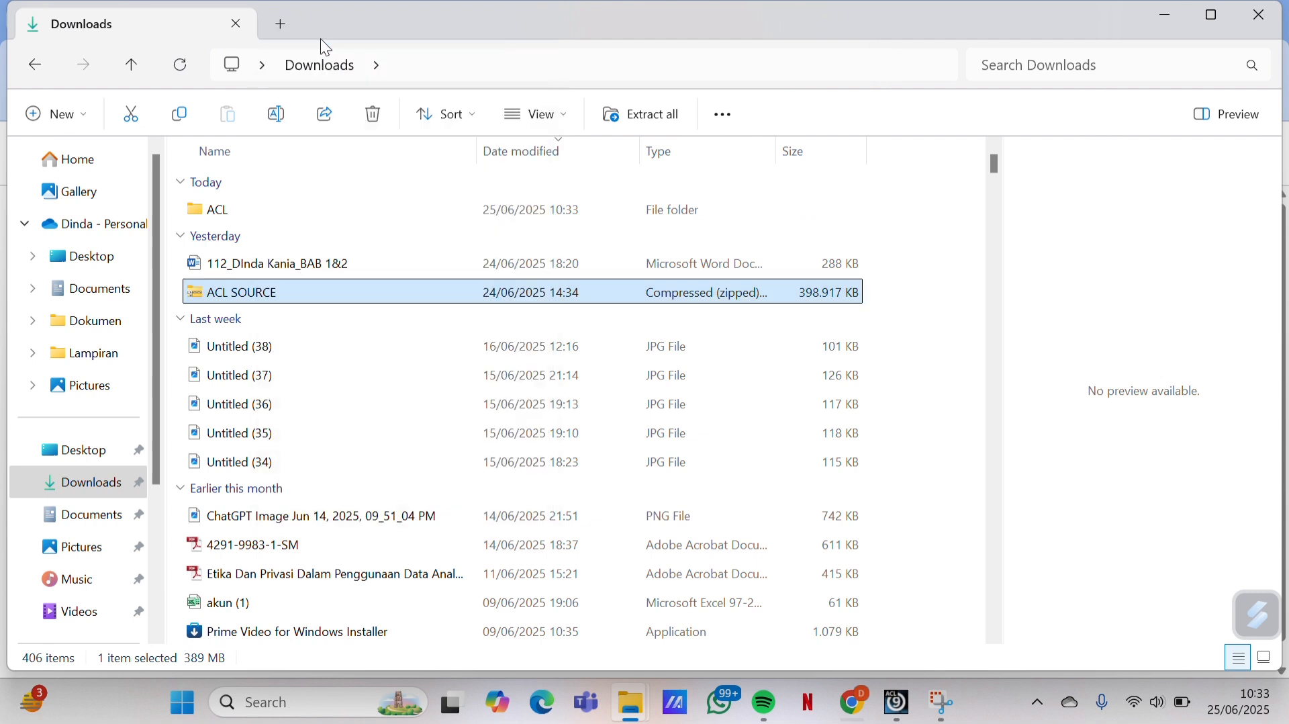
double_click(289, 210)
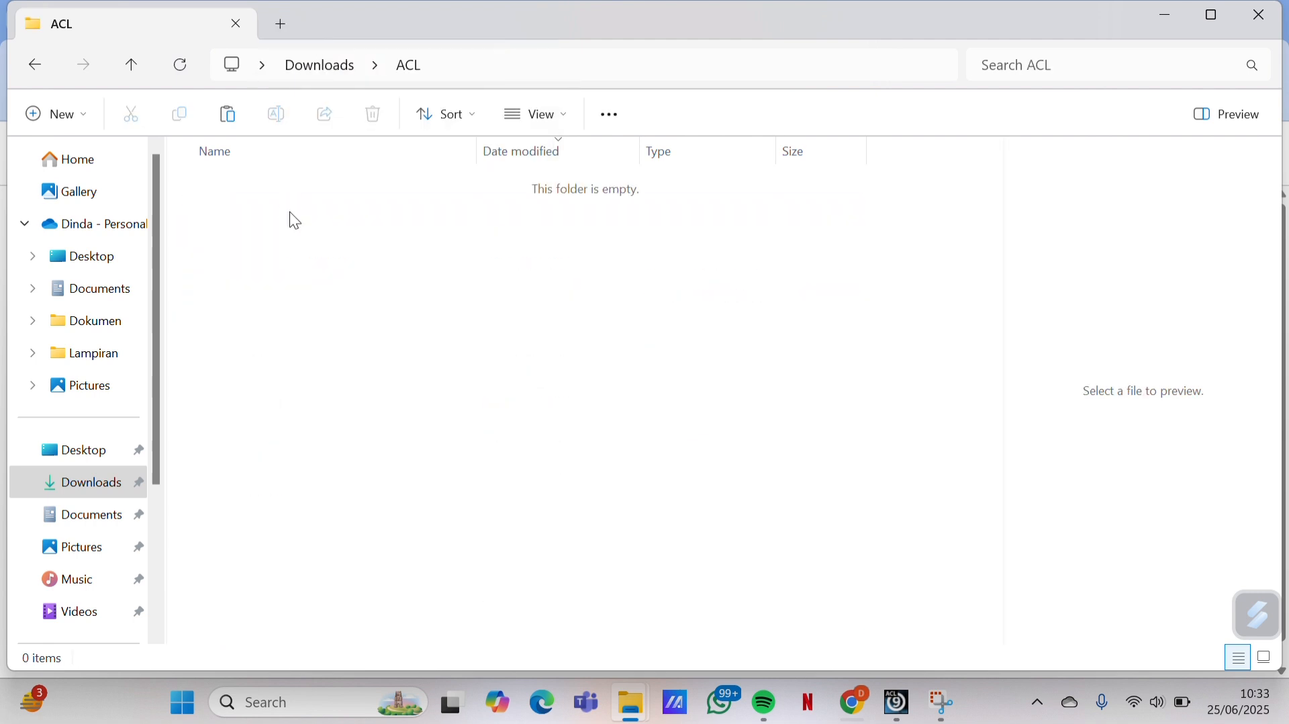
right_click(290, 213)
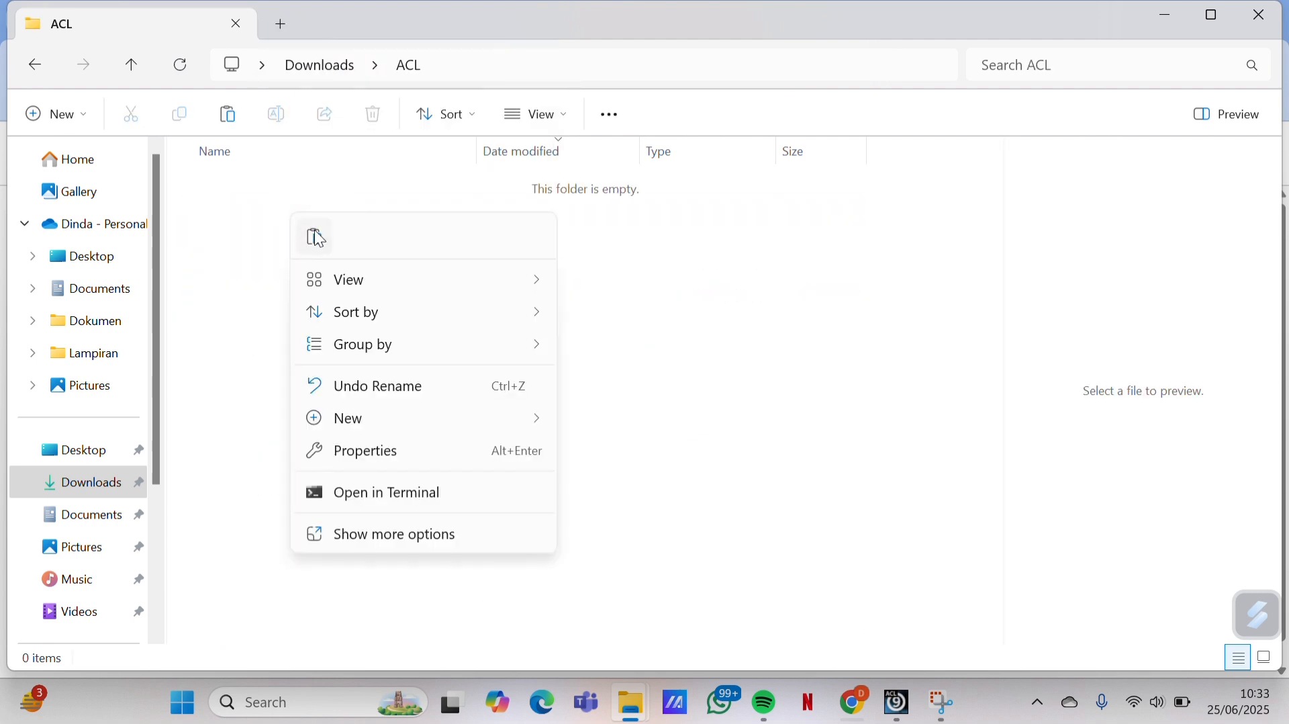
click(317, 236)
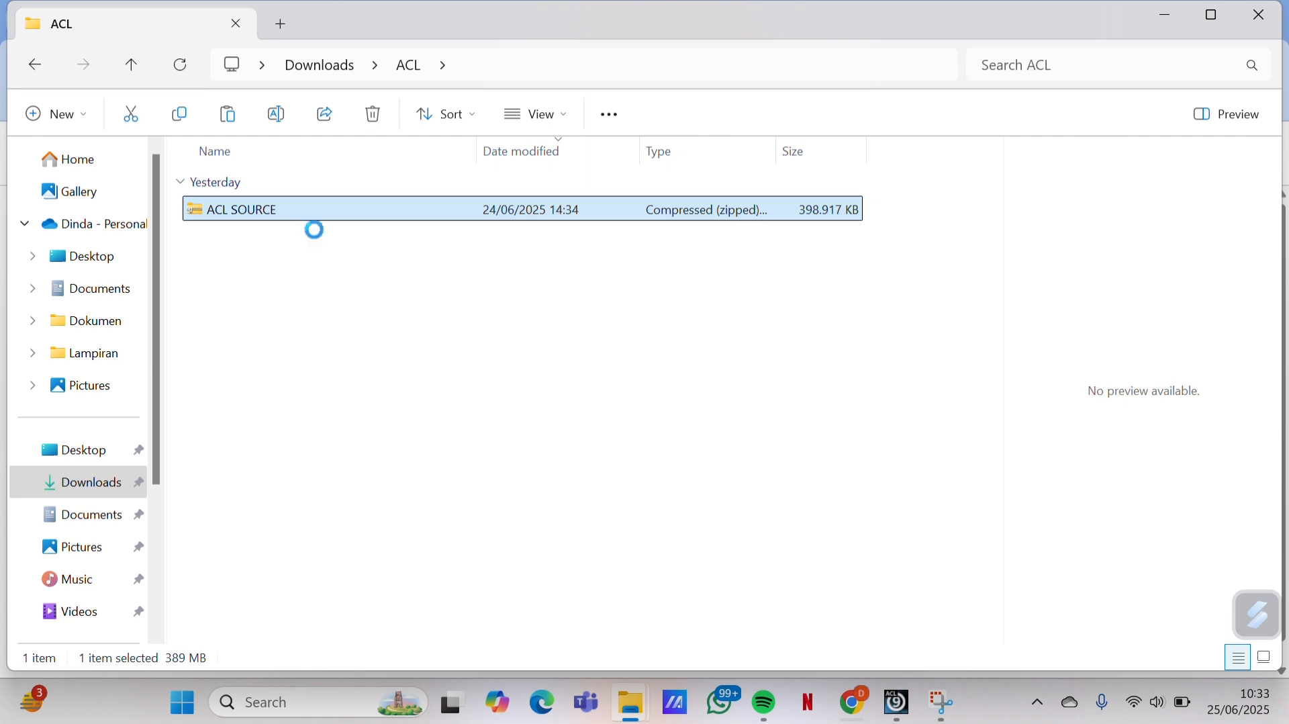
Extract all contents of the copied zip into the ACL folder
double_click(319, 205)
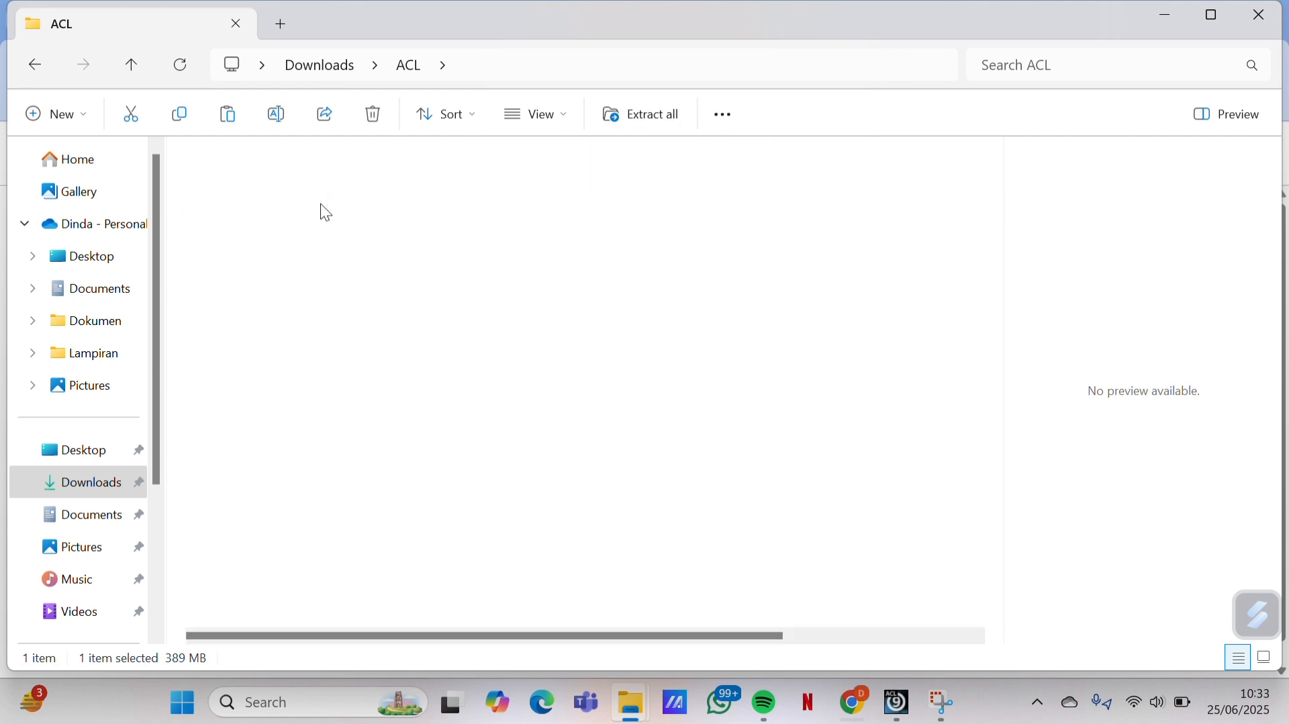
right_click(317, 218)
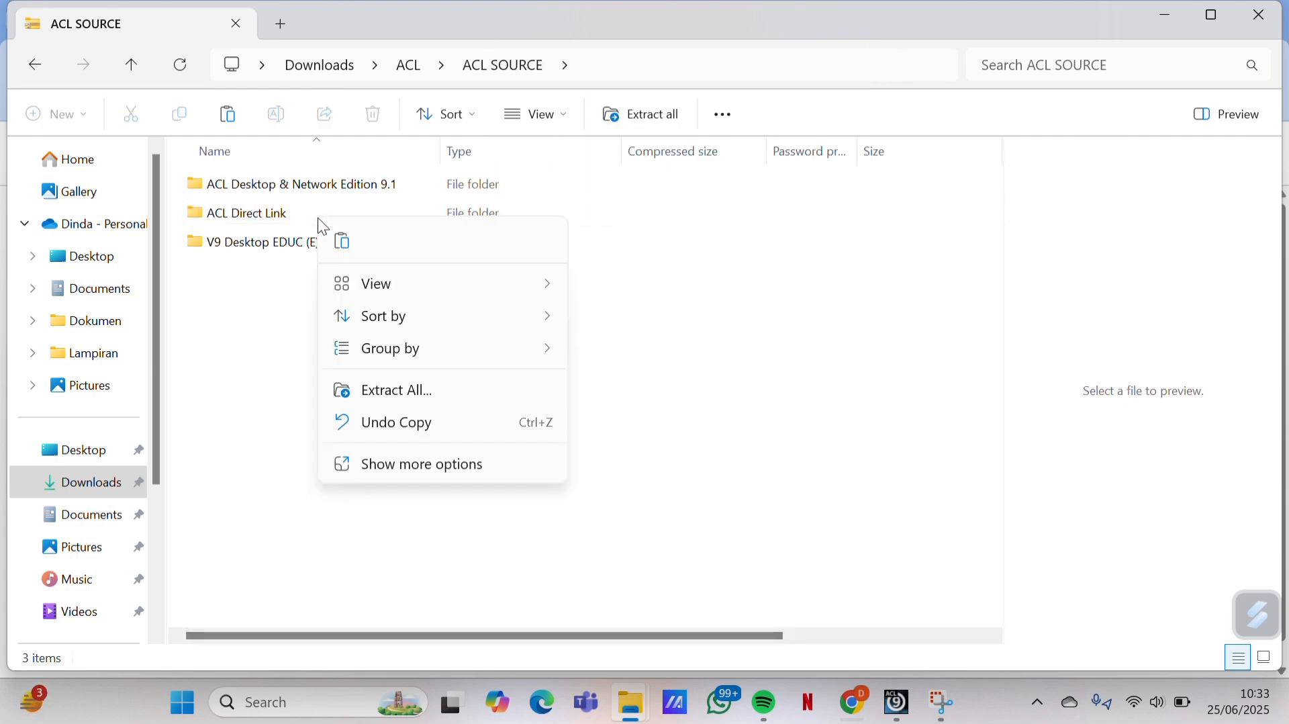
click(374, 389)
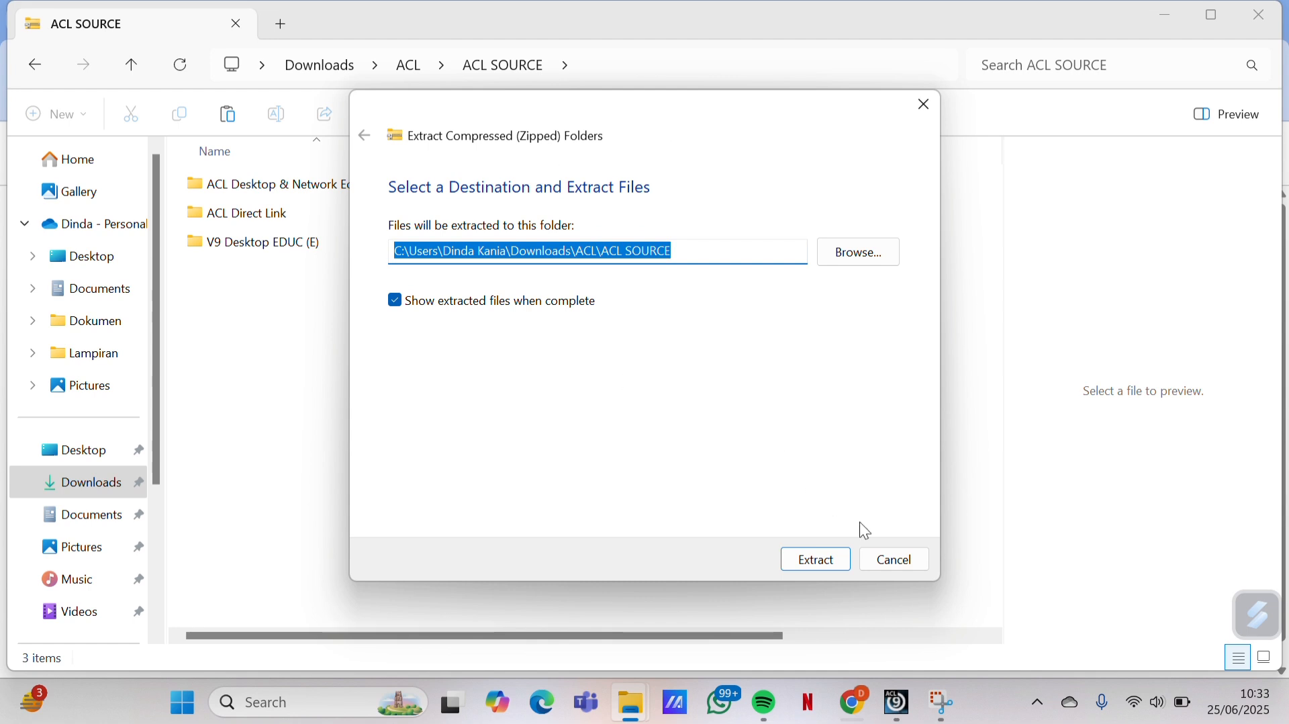
click(840, 562)
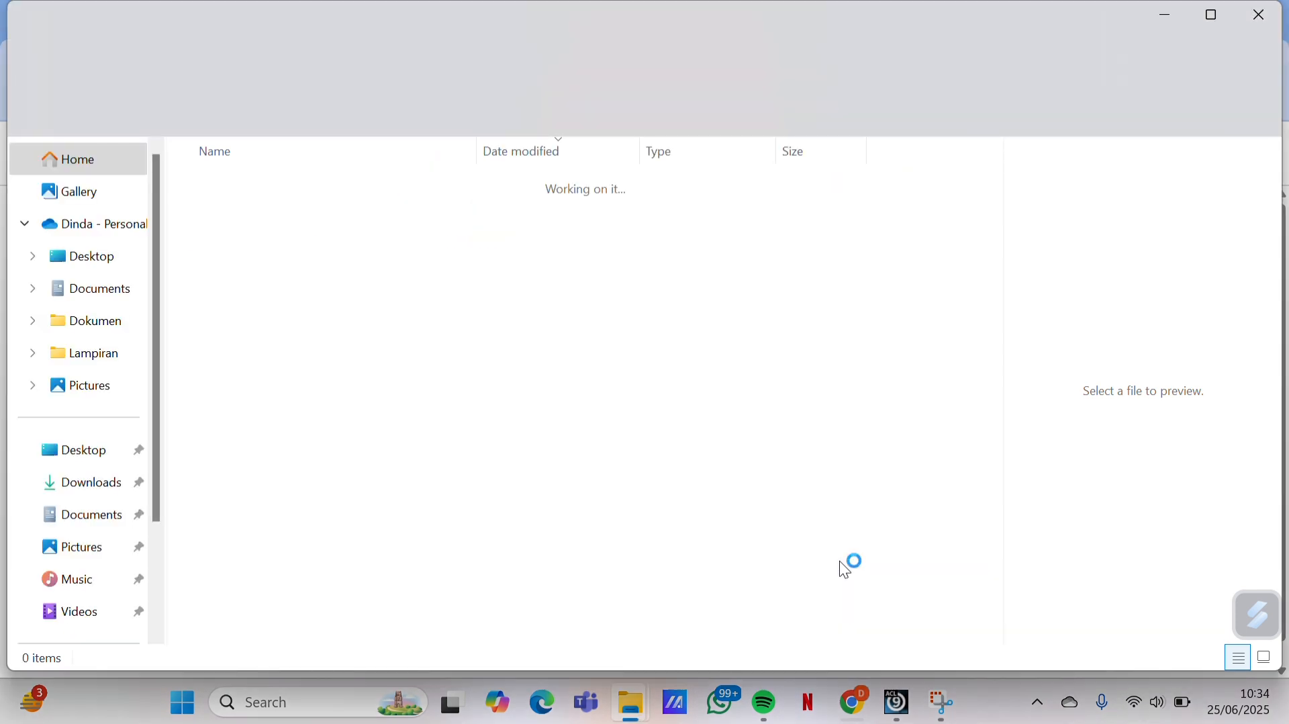
Launch setup from V9 Desktop EDUC (E) in English and choose ACL 9 Educational Edition
double_click(374, 240)
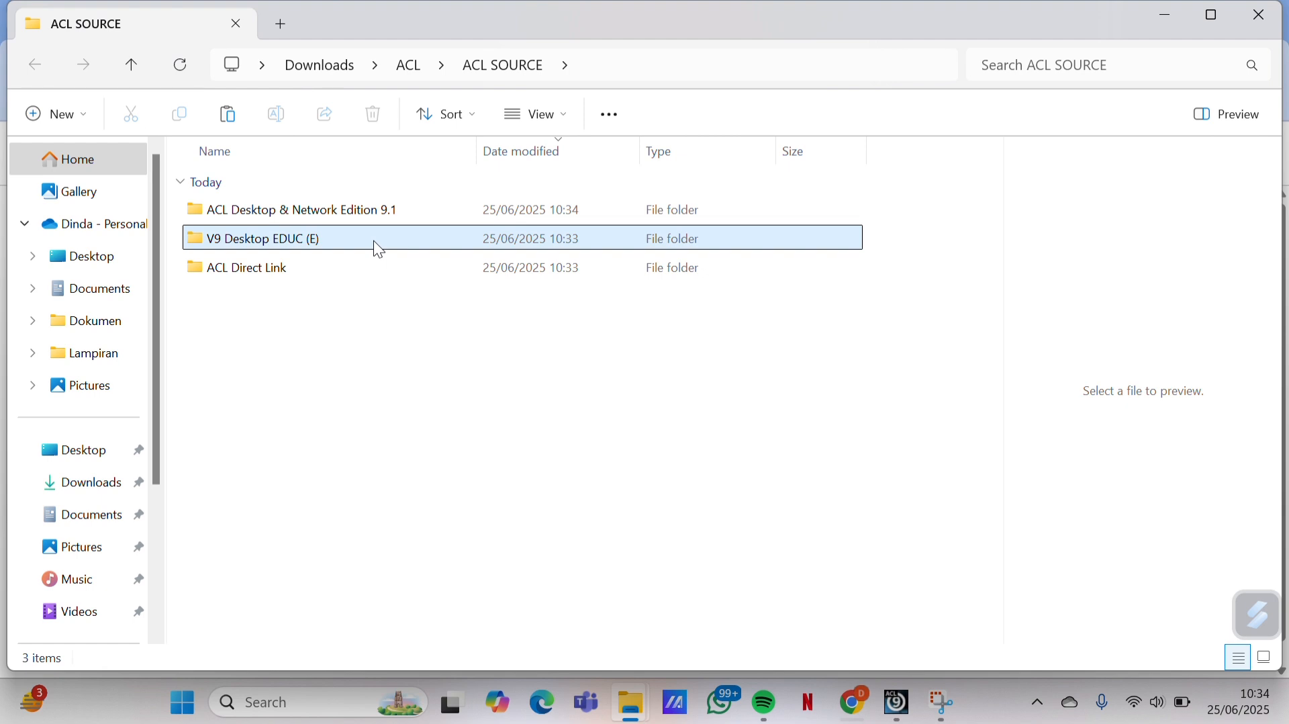
double_click(376, 326)
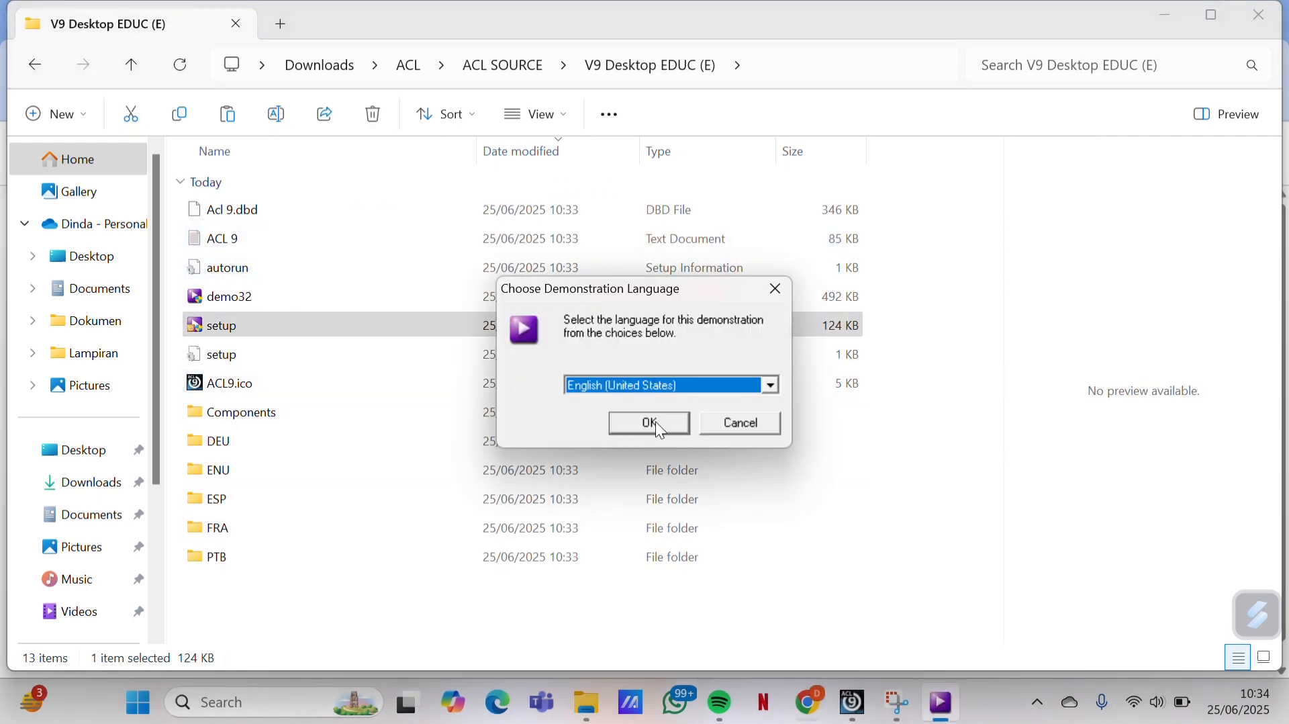
click(656, 422)
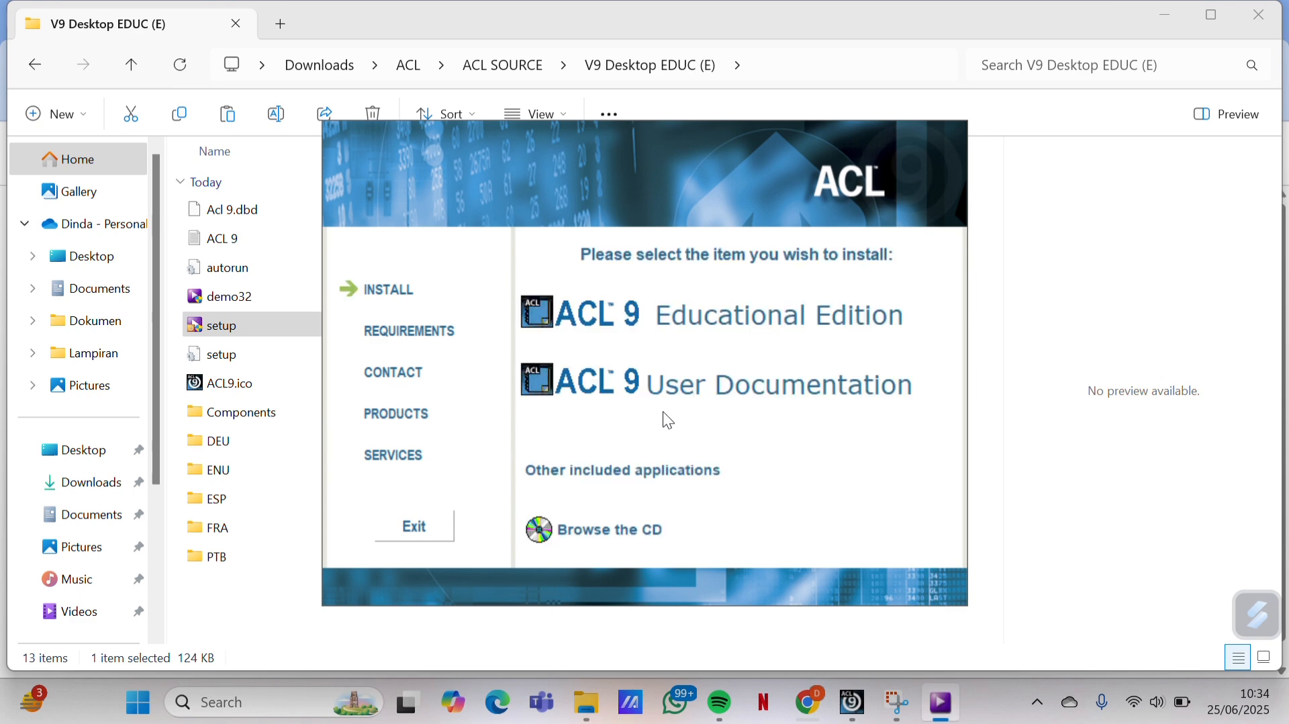
click(711, 319)
Step through the setup wizard, install, and finish
click(755, 518)
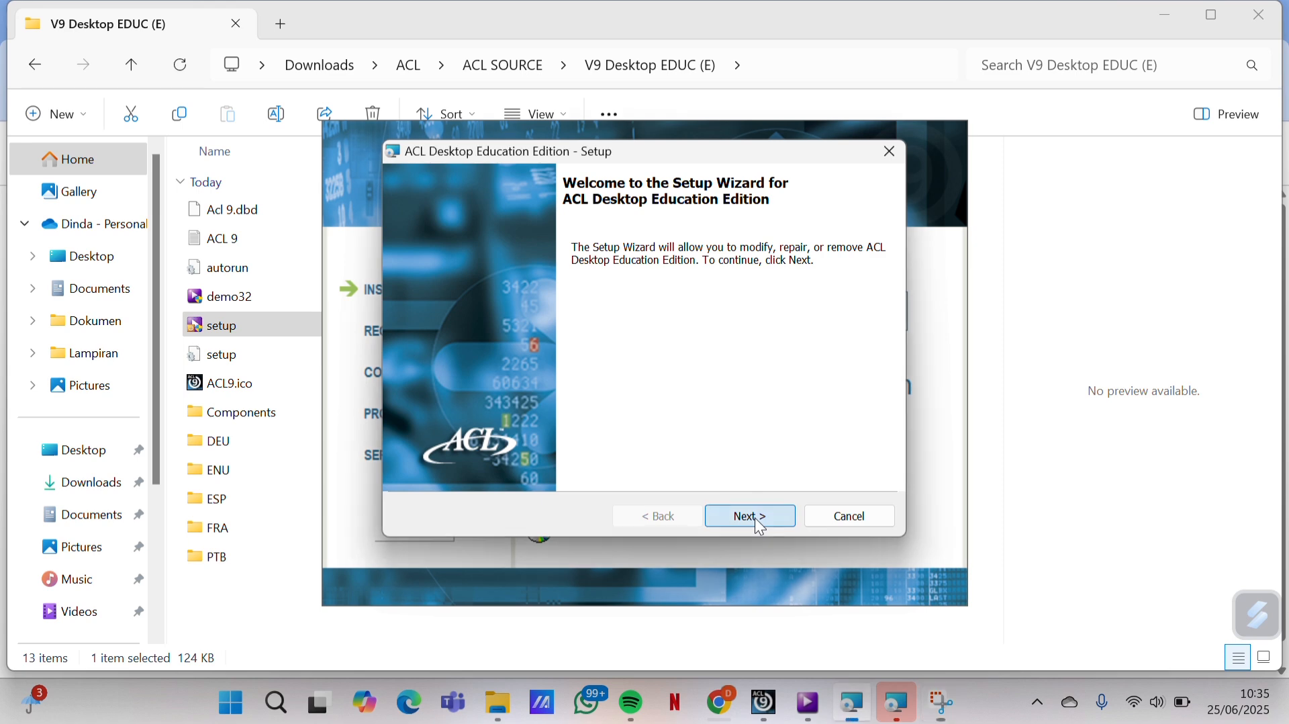
click(760, 523)
click(760, 523)
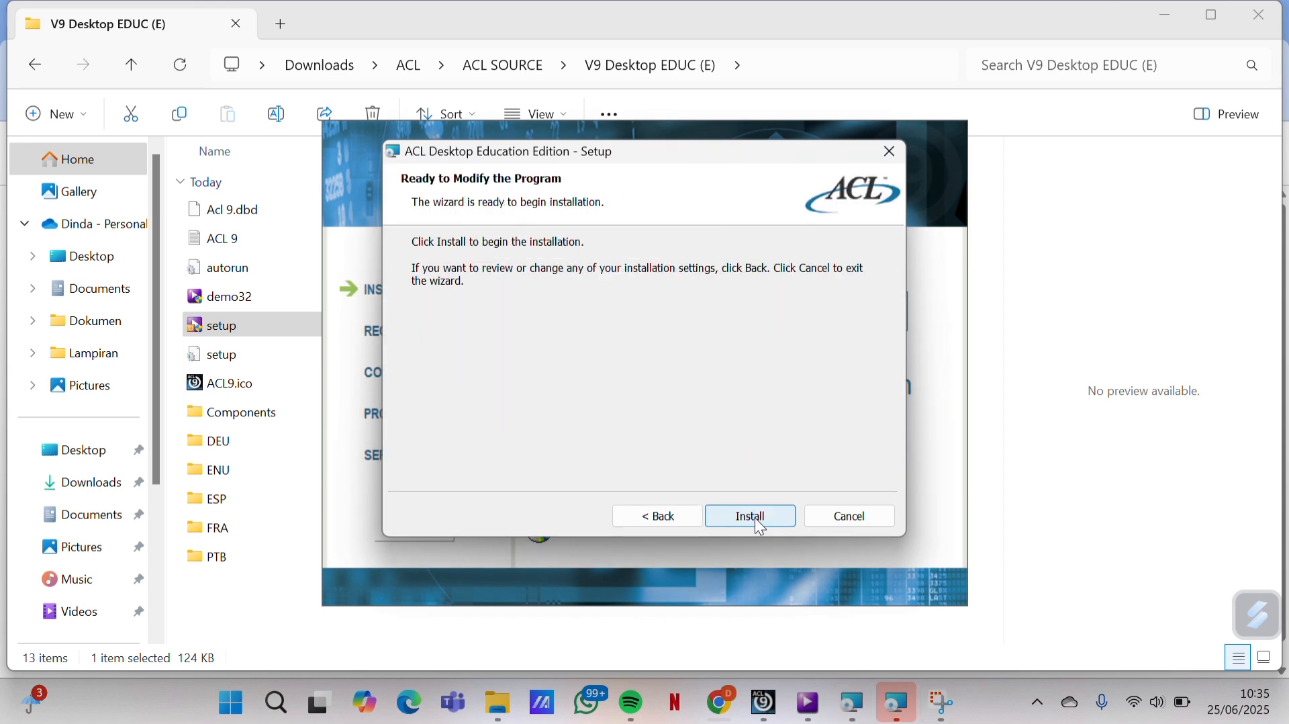
click(757, 521)
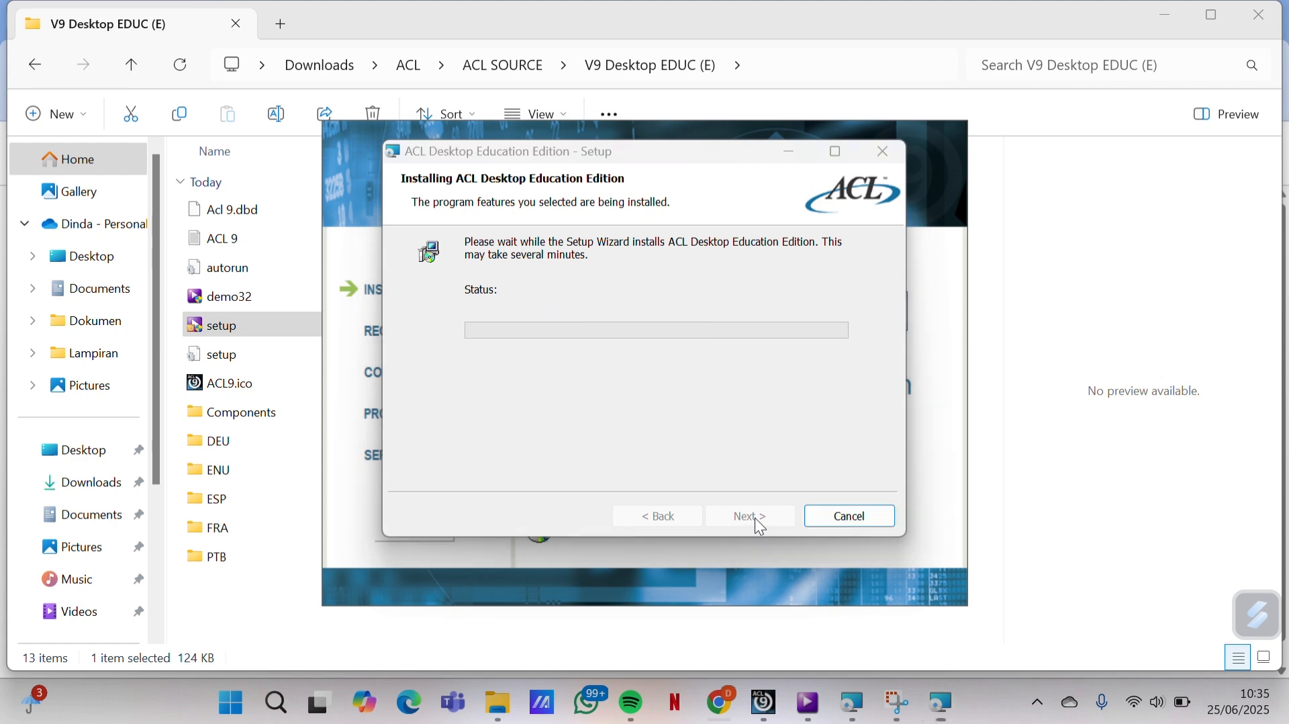
click(761, 521)
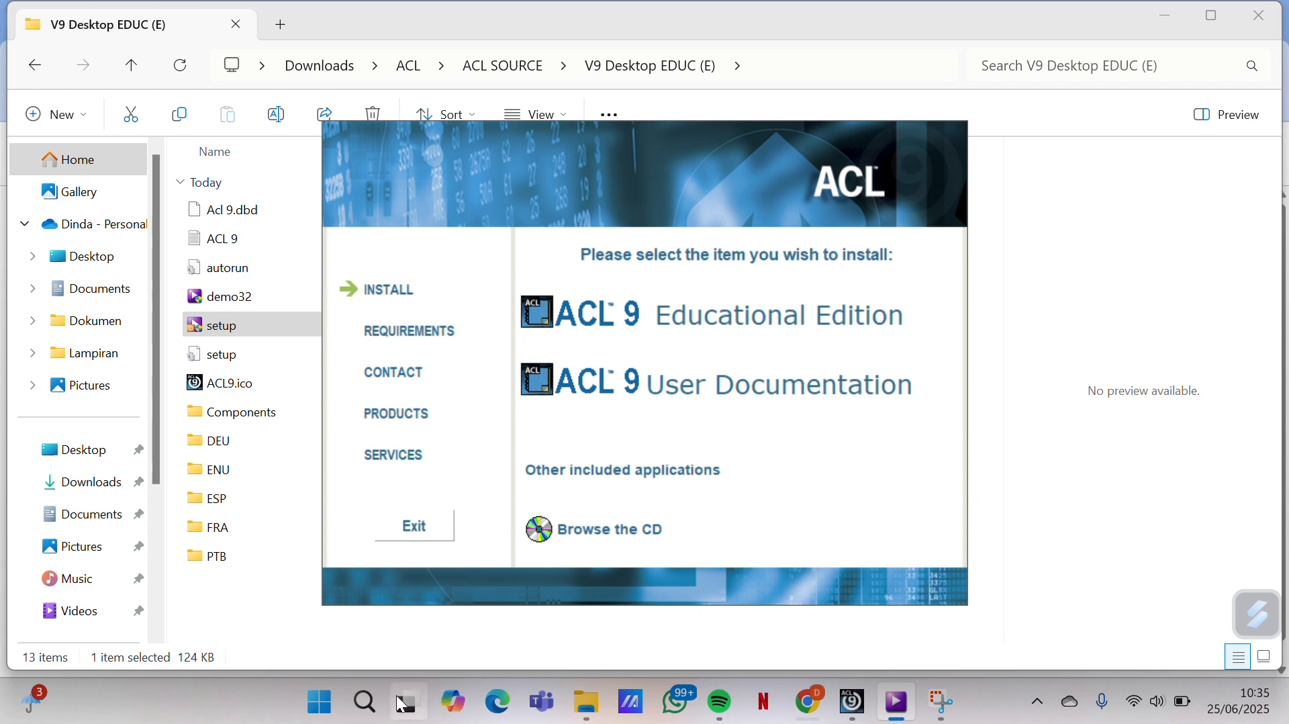
Launch ACL Desktop Education Edition and start a new project
click(364, 707)
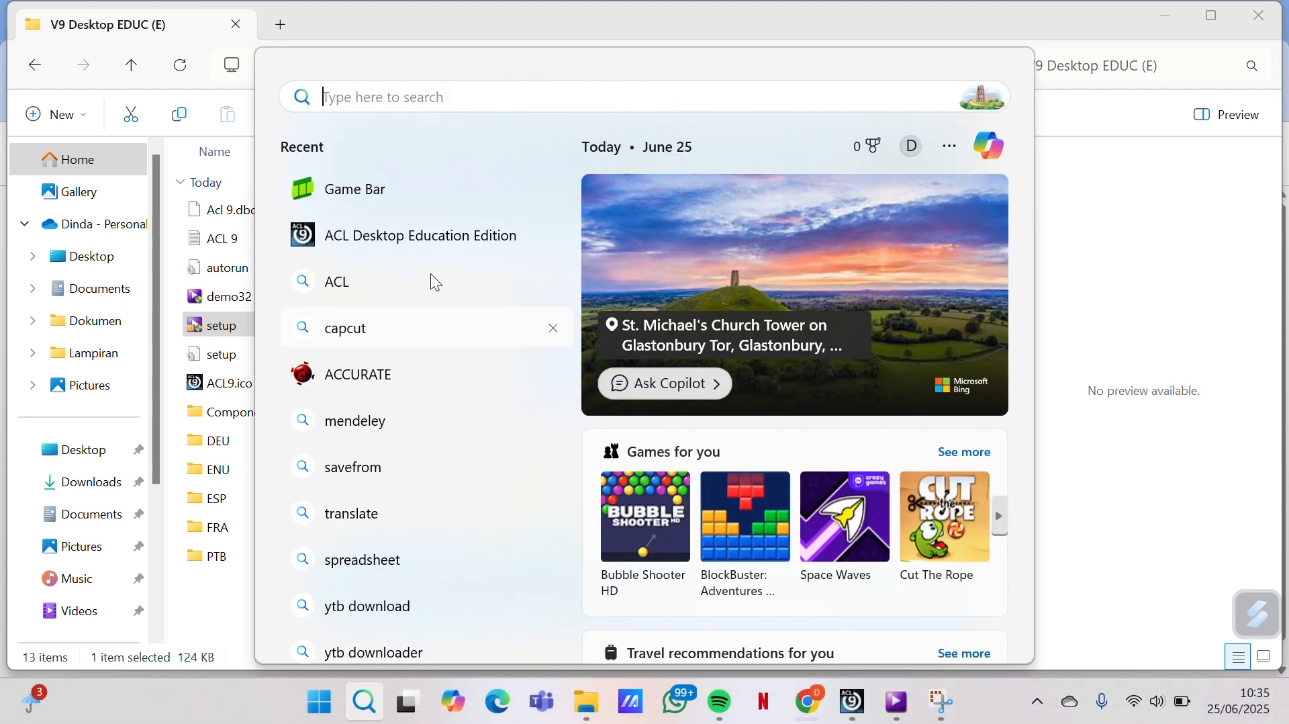
click(441, 240)
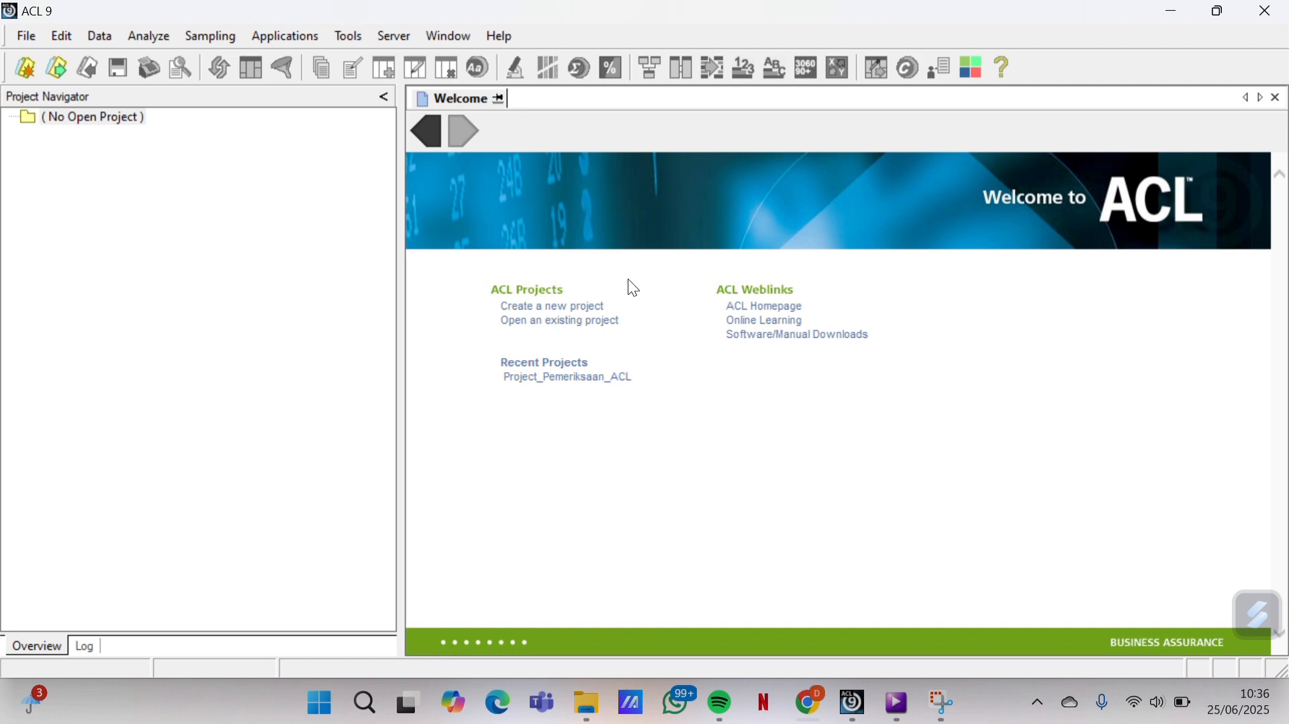
click(19, 51)
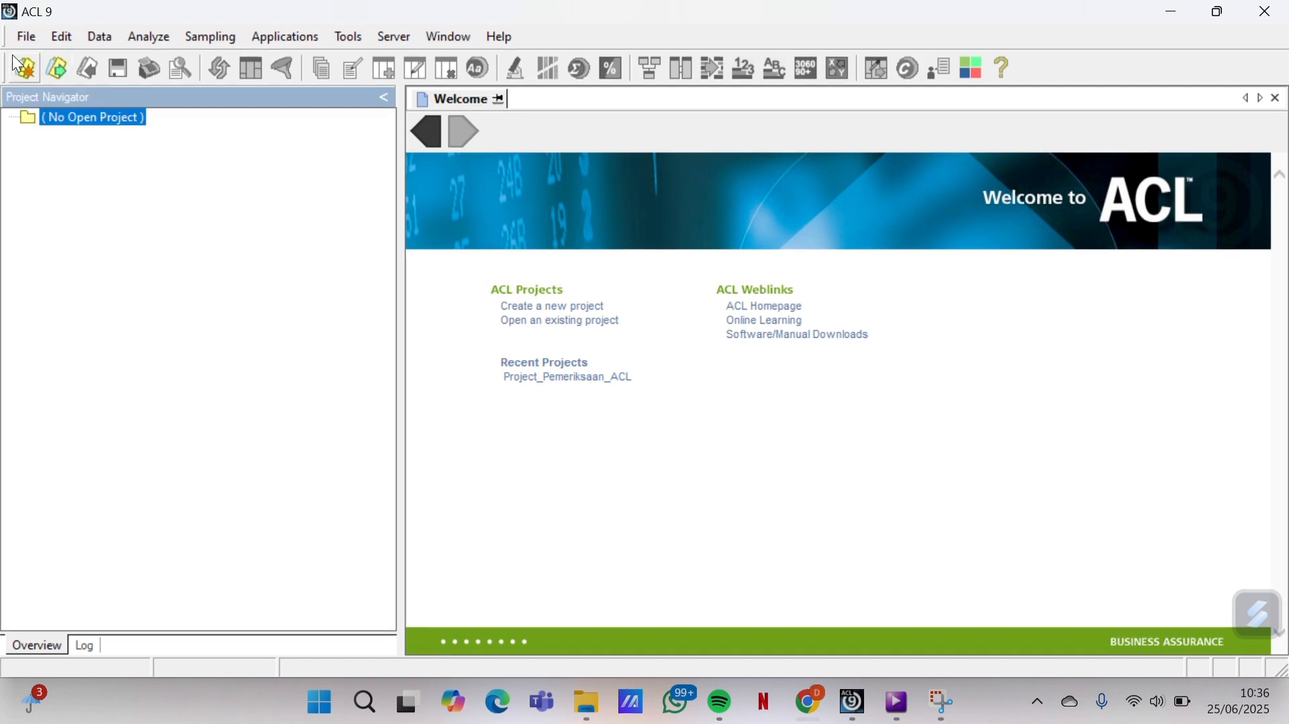
click(25, 45)
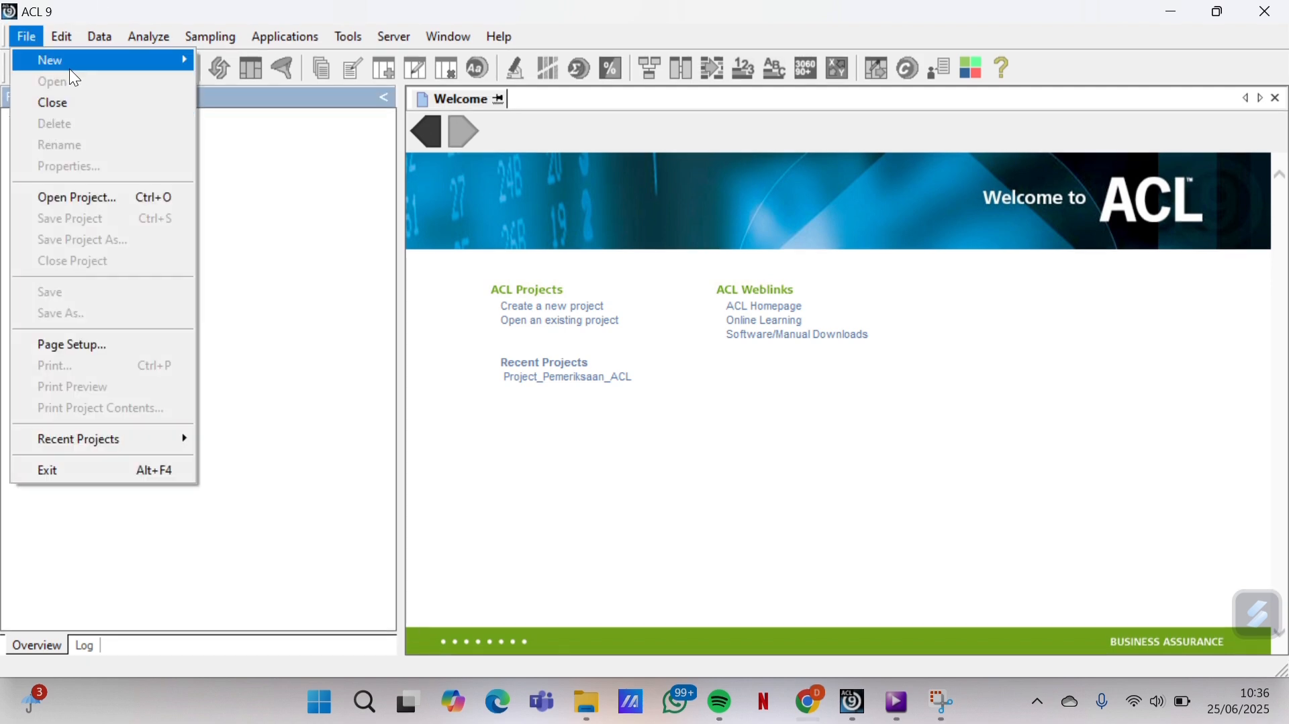
click(248, 157)
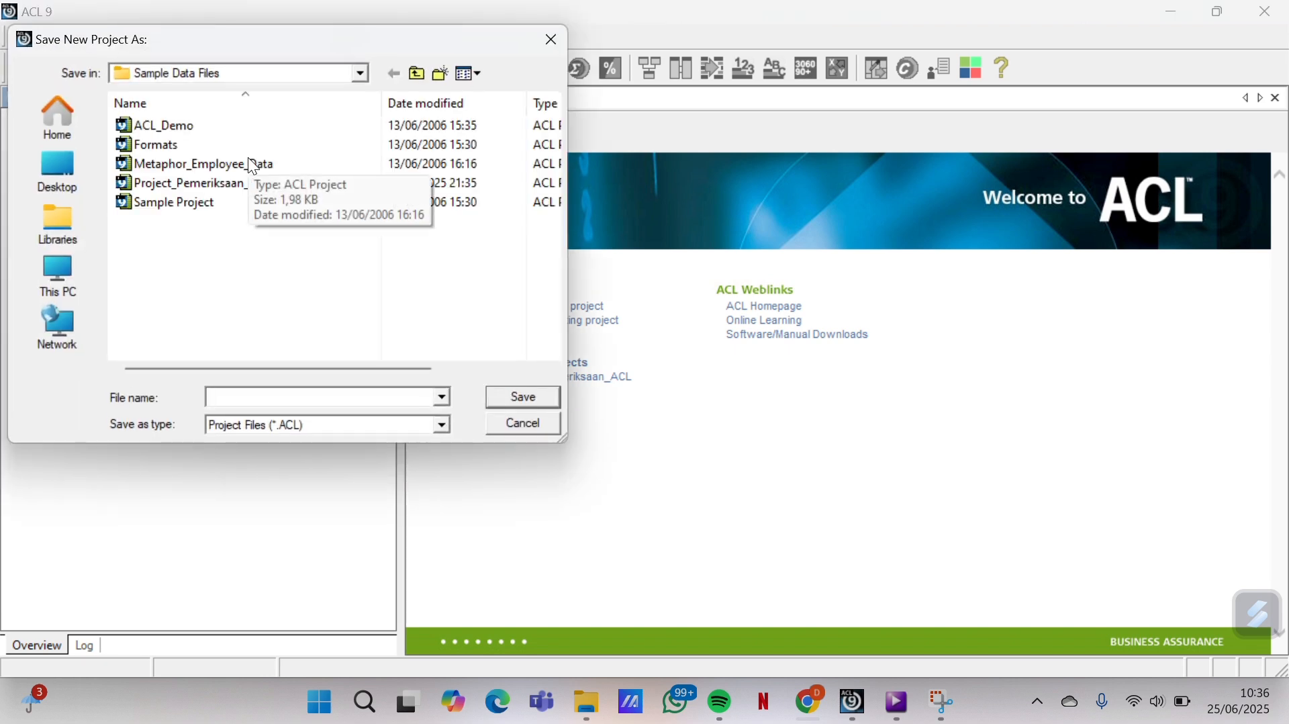
Save the new project as Project_Pemeriksaan_ACL
click(209, 397)
text(Pro)
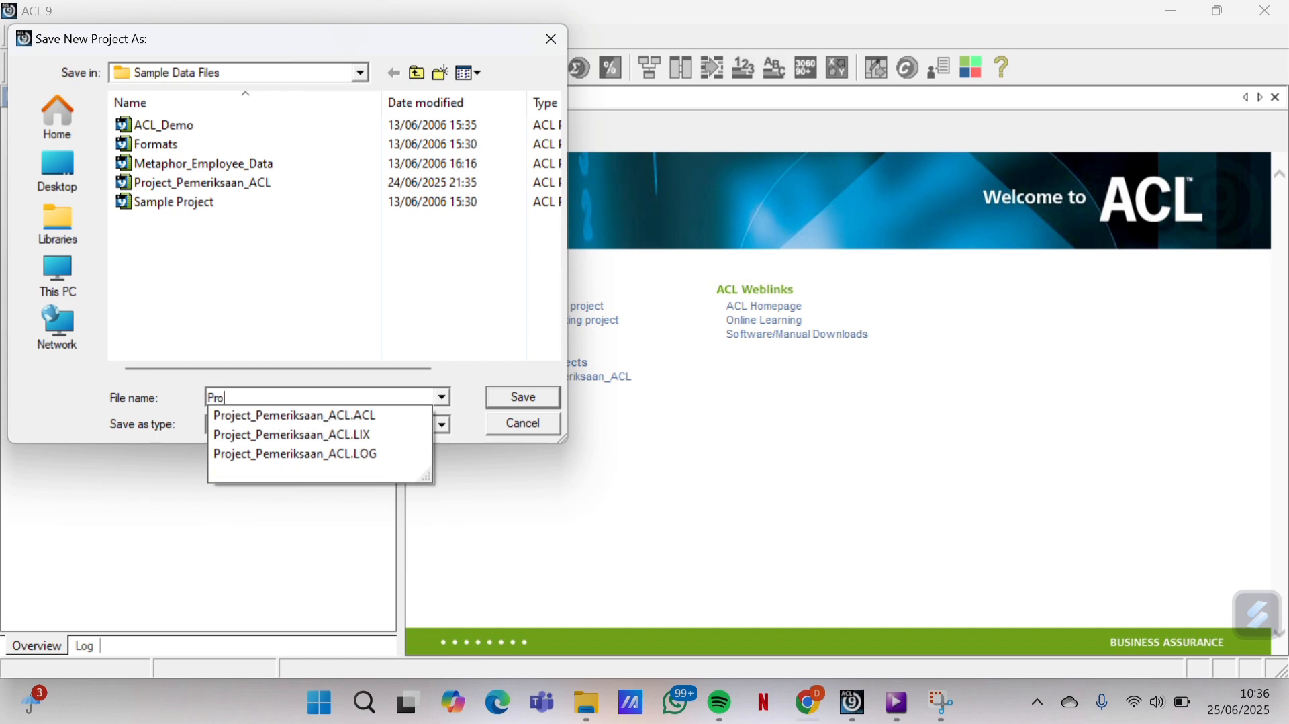
text(ject)
click(340, 416)
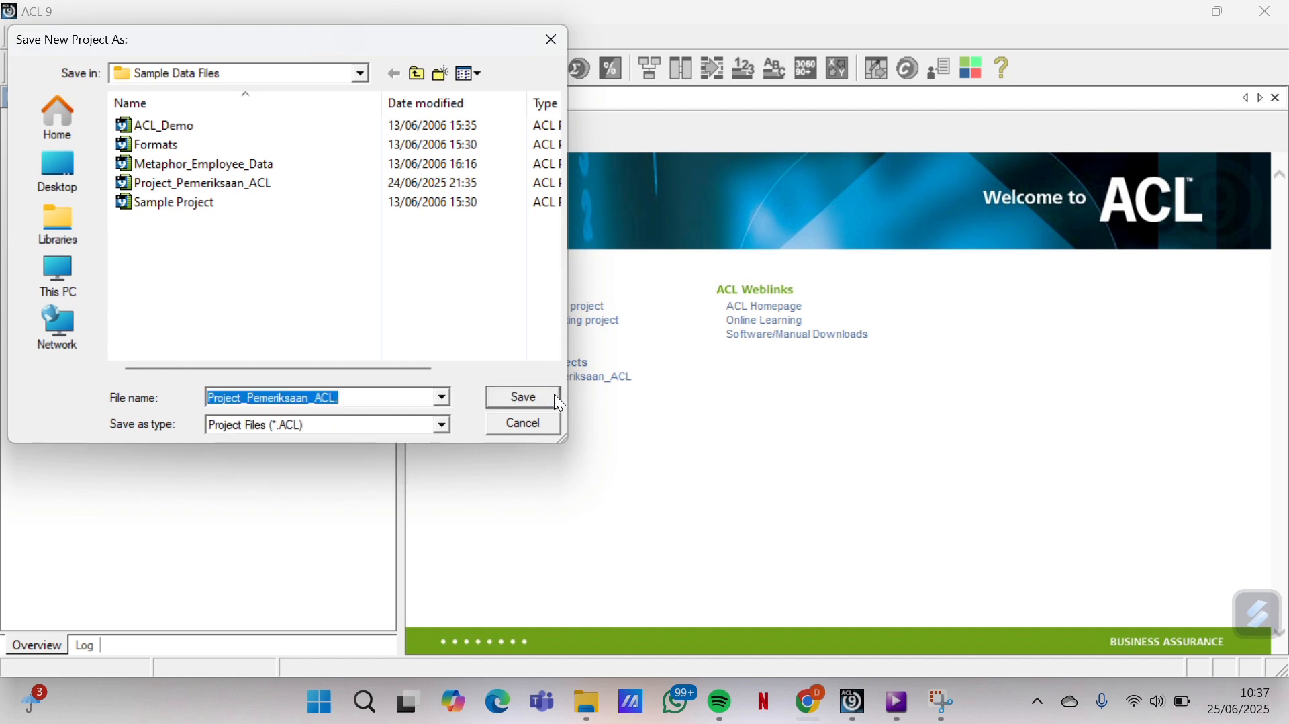
click(554, 393)
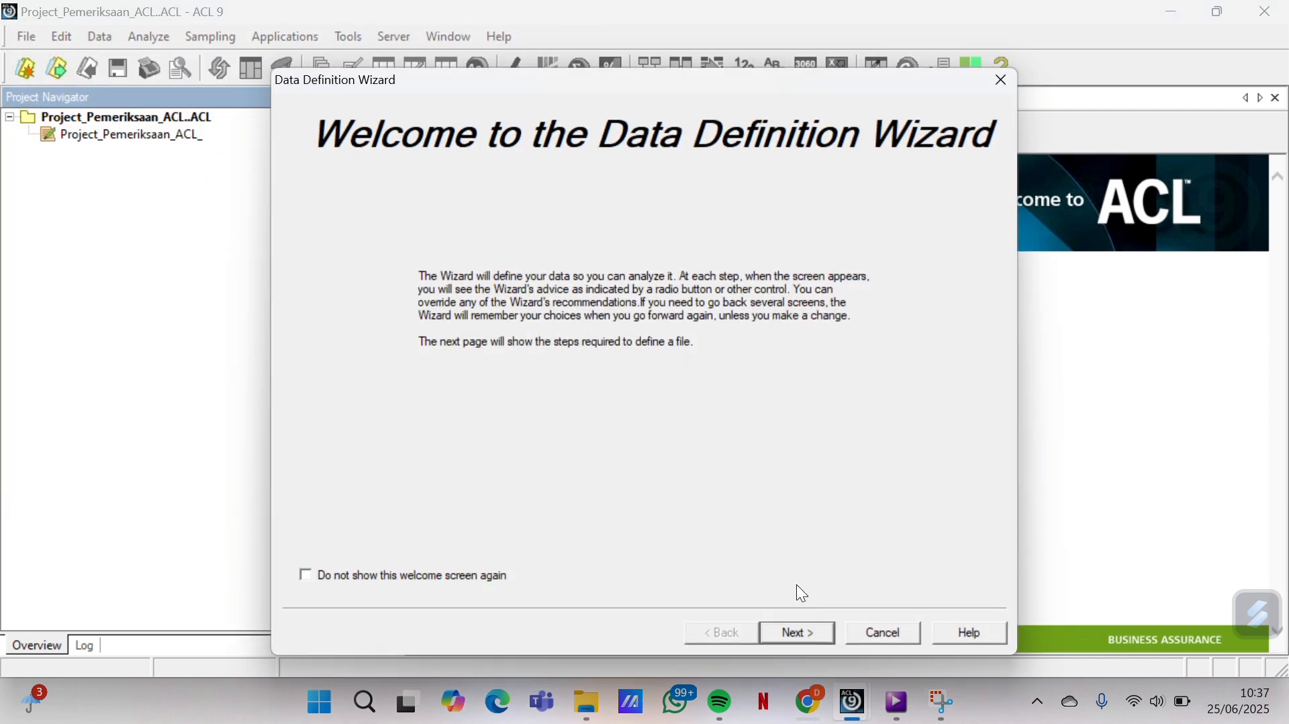
Define a table from Acceptable_Codes.mdb with ASCII, Access database format and the Acceptable_Codes table
click(805, 638)
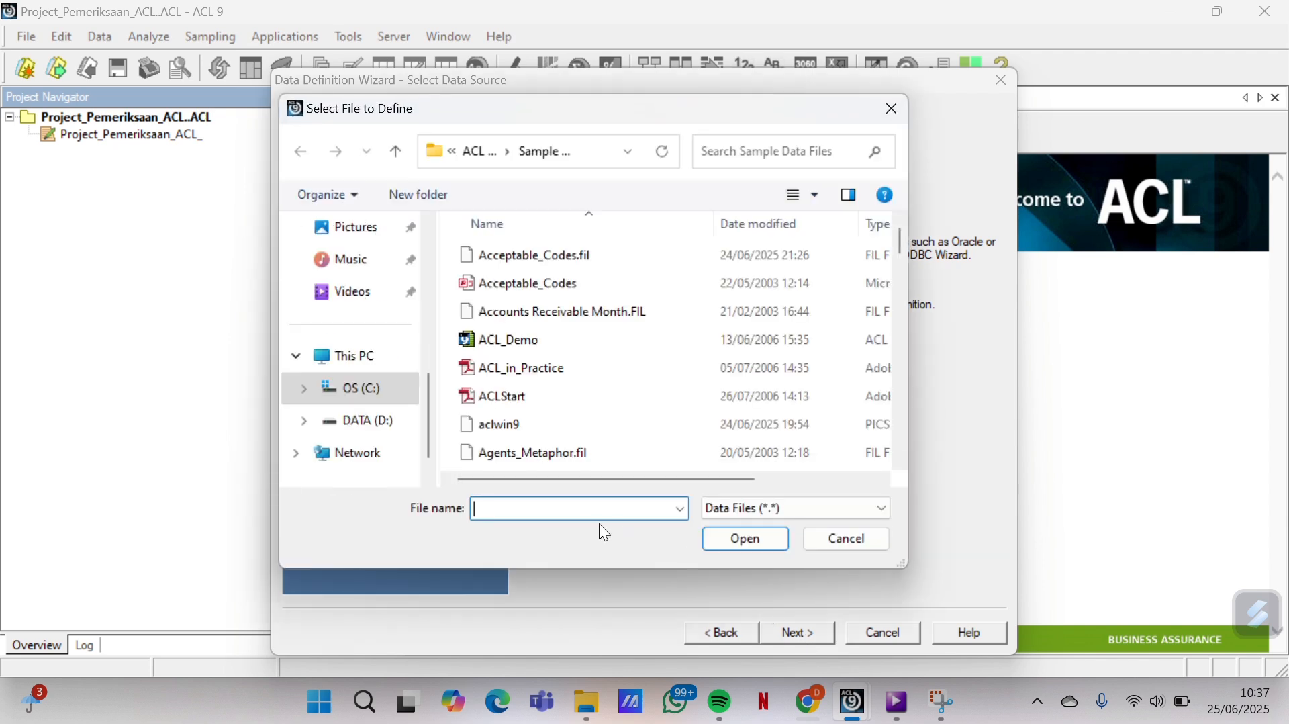
click(547, 293)
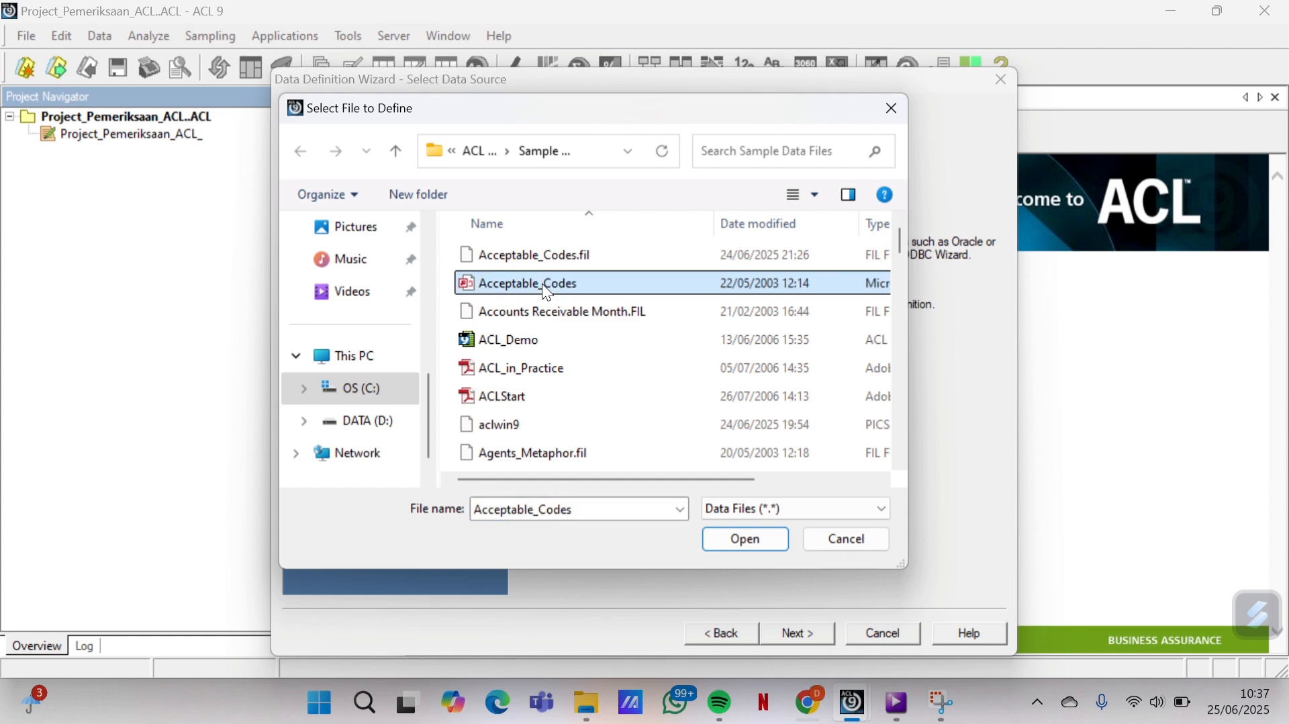
click(746, 536)
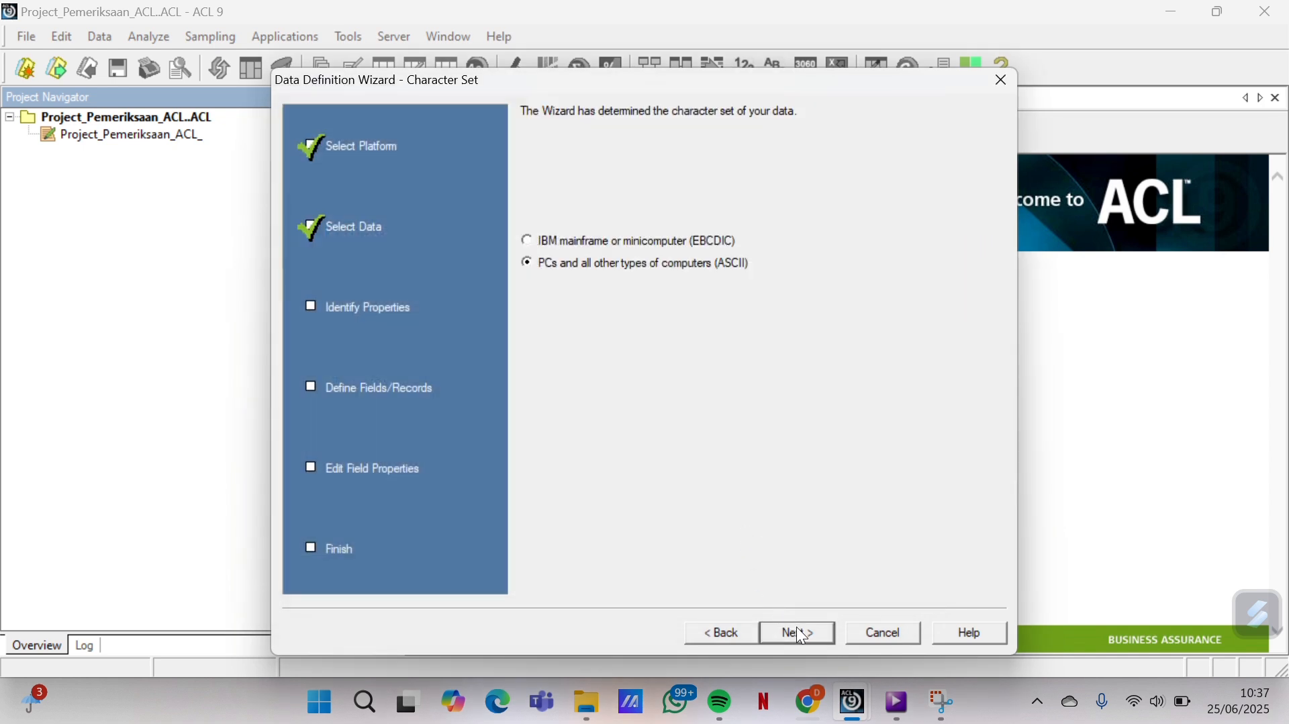
click(801, 636)
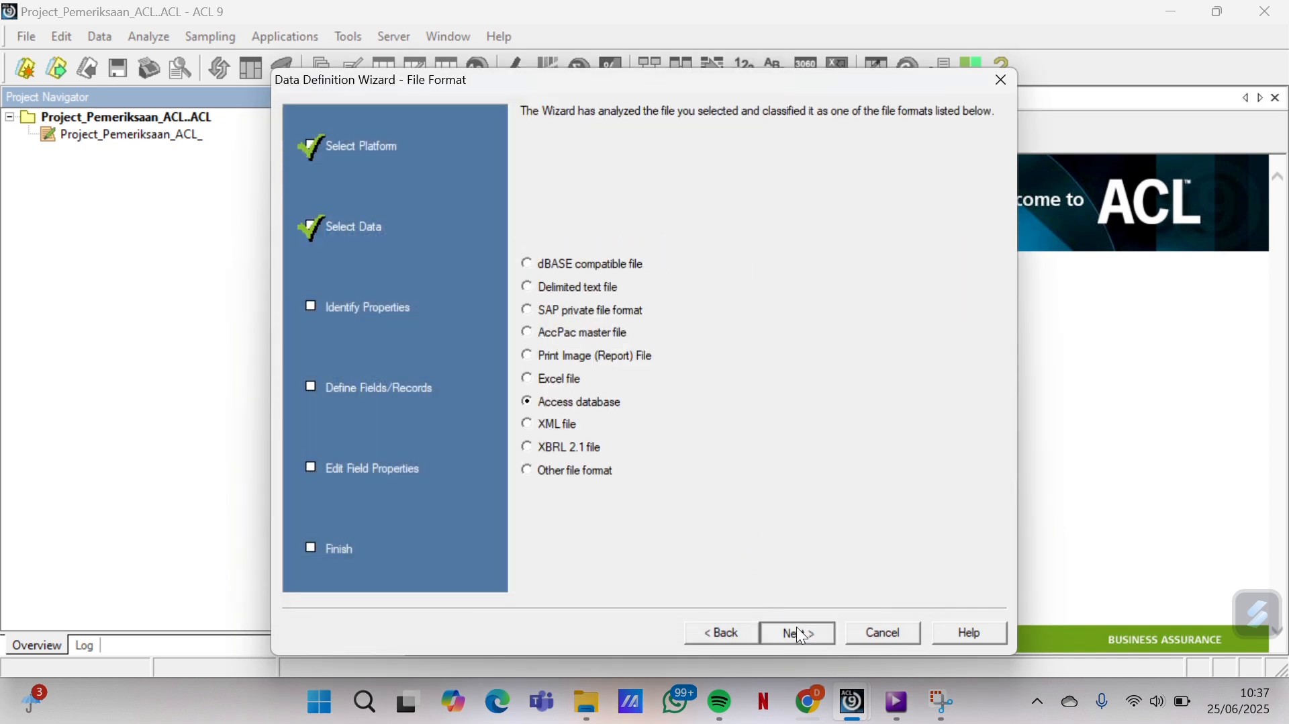
click(796, 628)
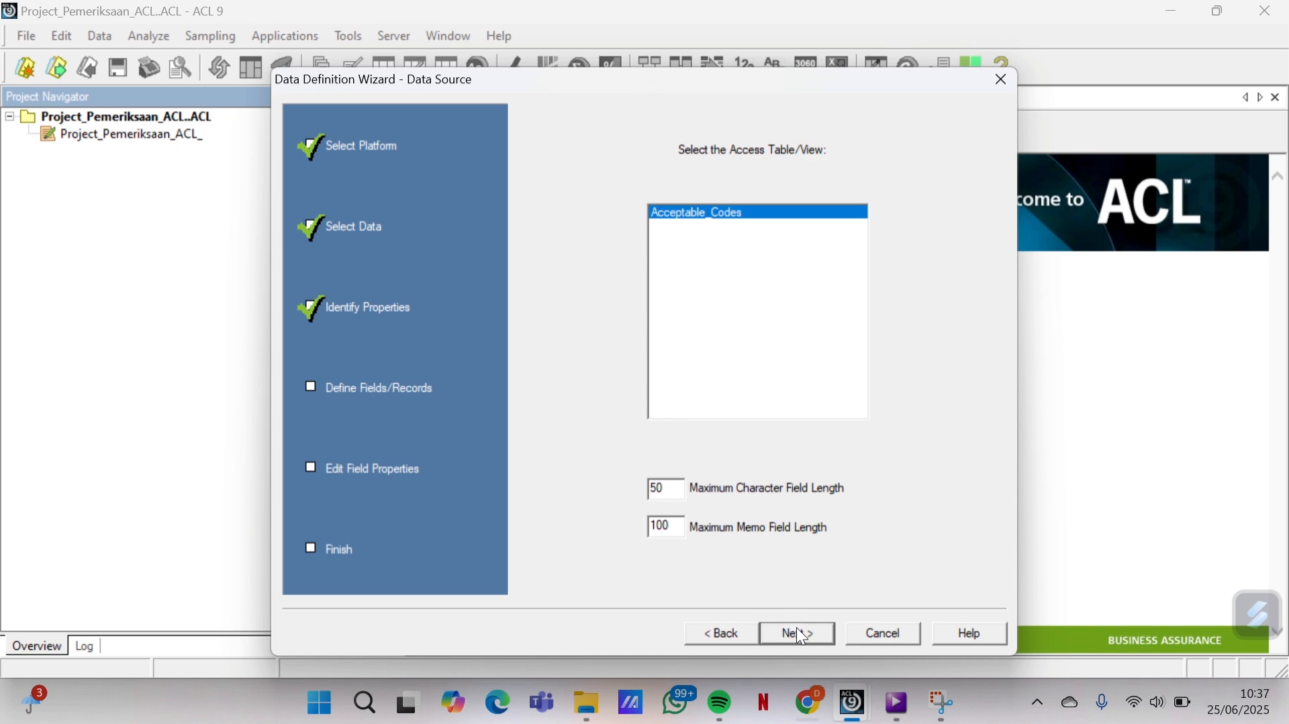
click(796, 627)
Save the data file as Credit_Cards_Metaphor.xls, replacing the old one, and save the table as Credit_Cards_Metaphor
click(422, 436)
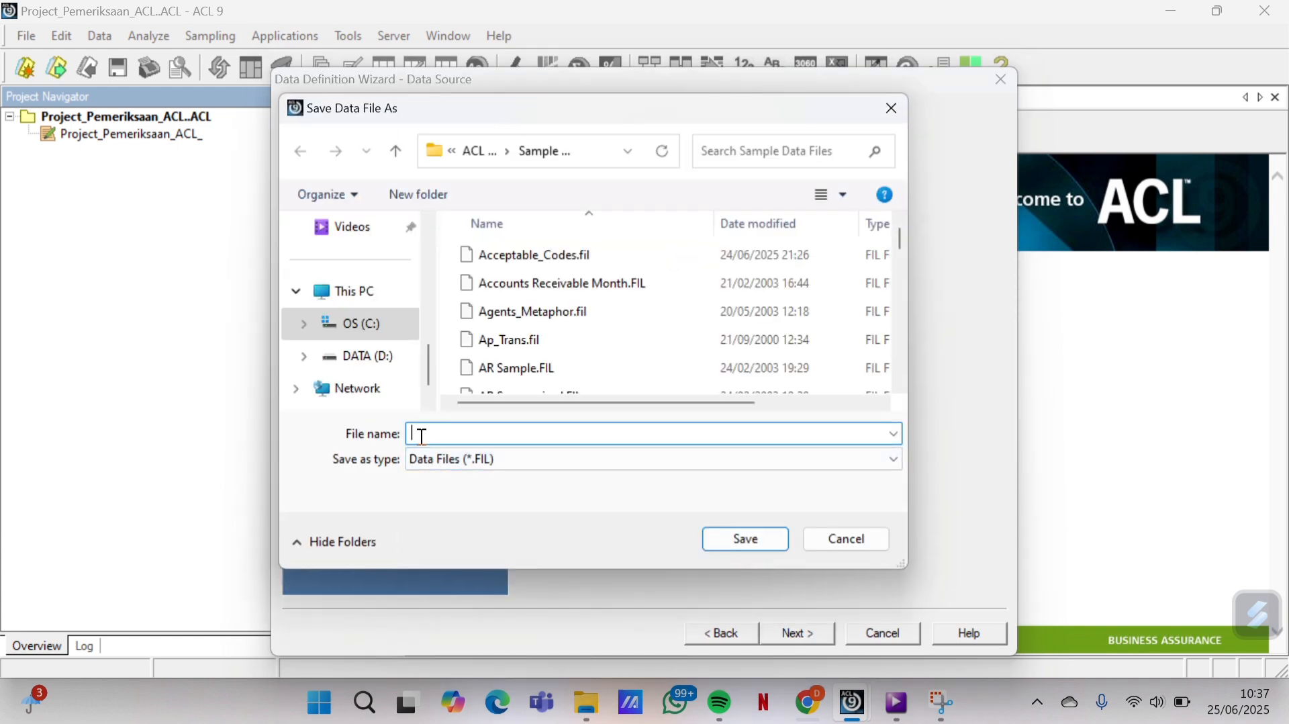
text(A)
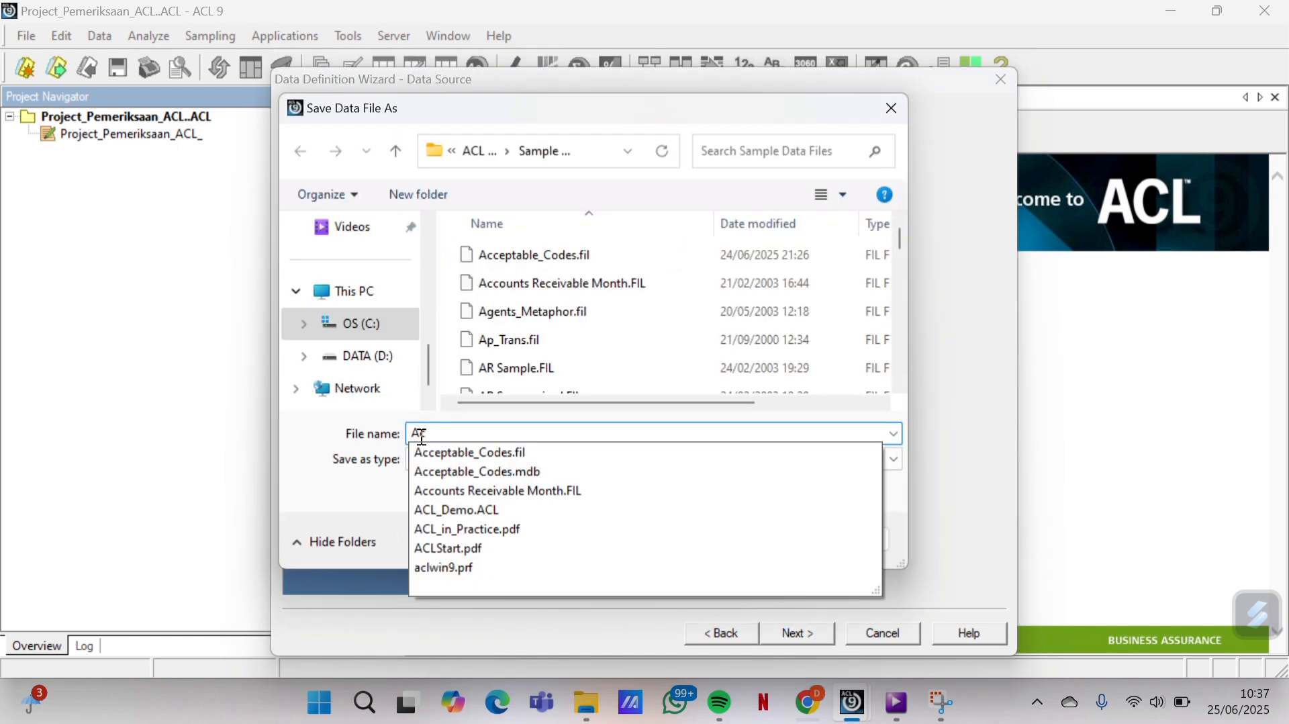
text(c)
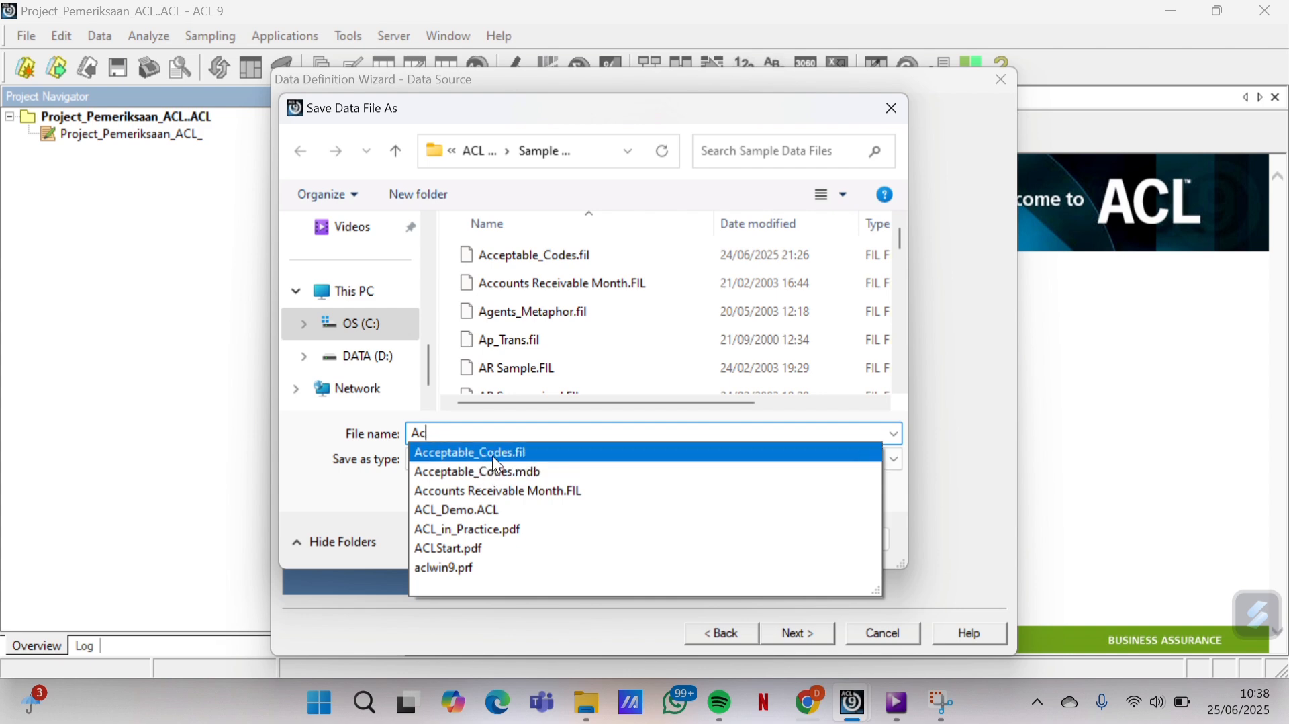
key(BackSpace)
key(BackSpace)
text(Cre)
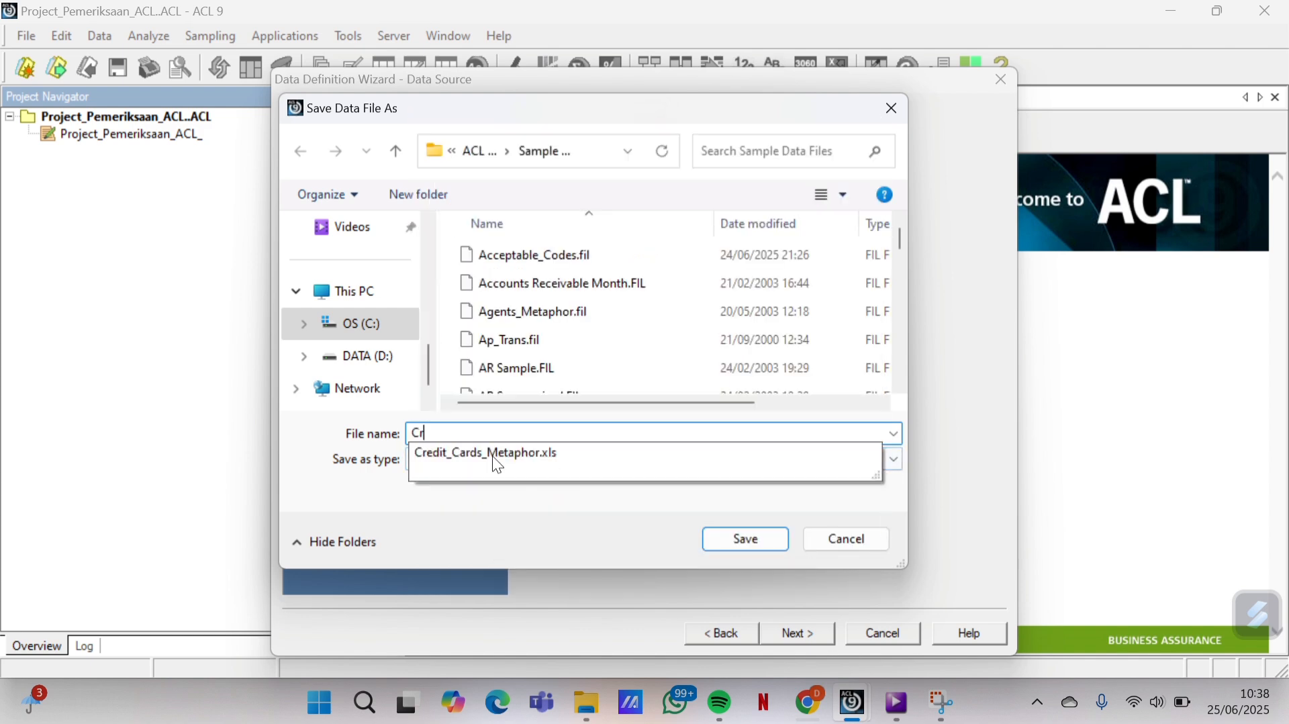
click(622, 461)
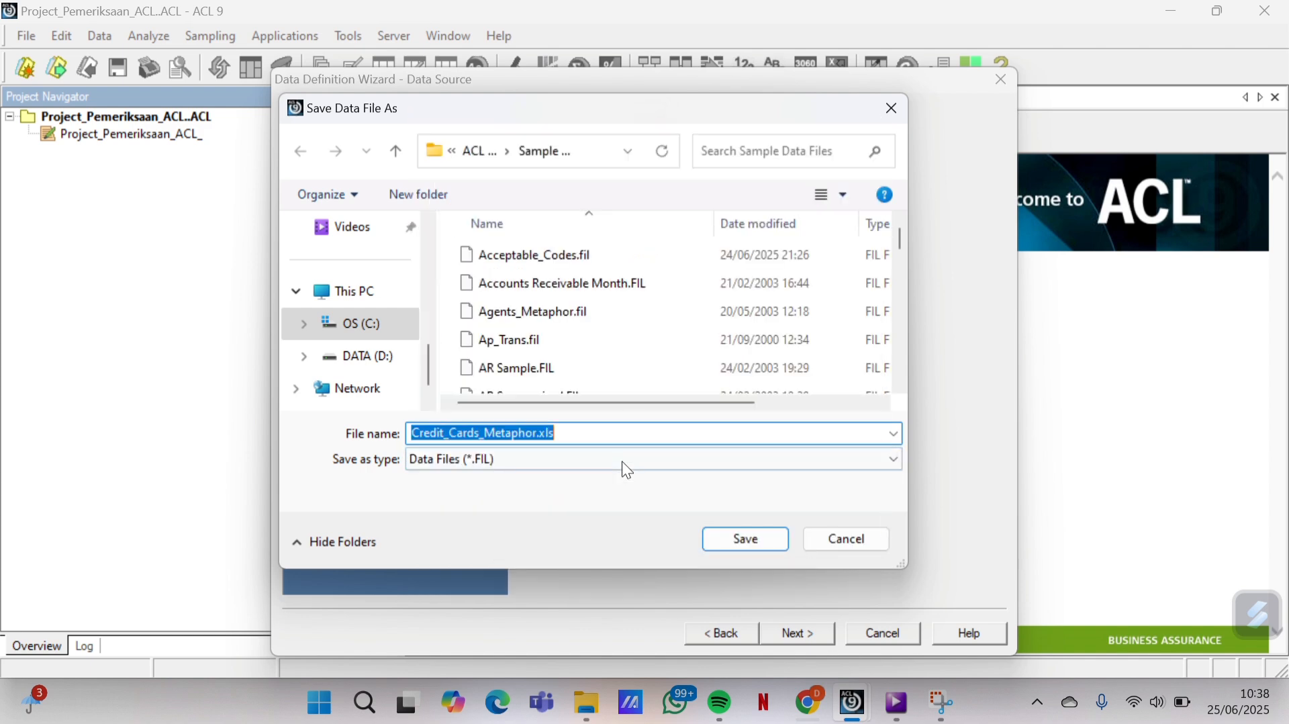
click(738, 537)
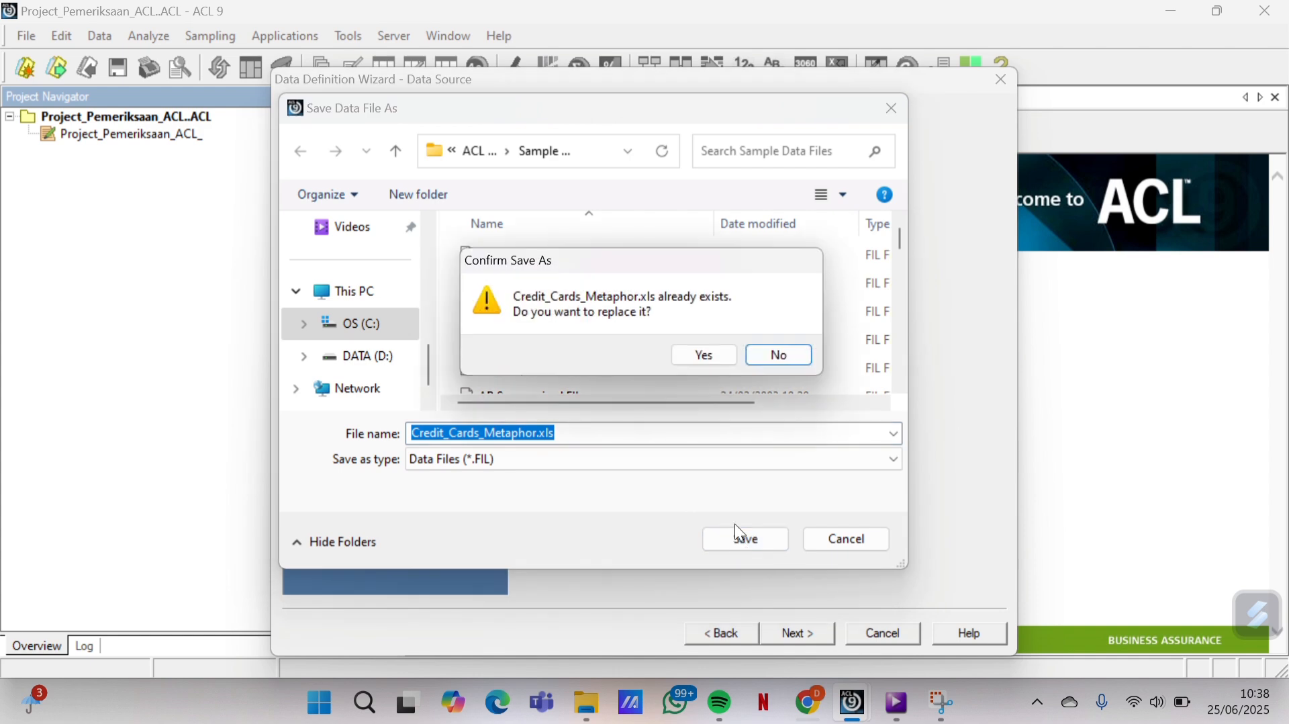
click(700, 352)
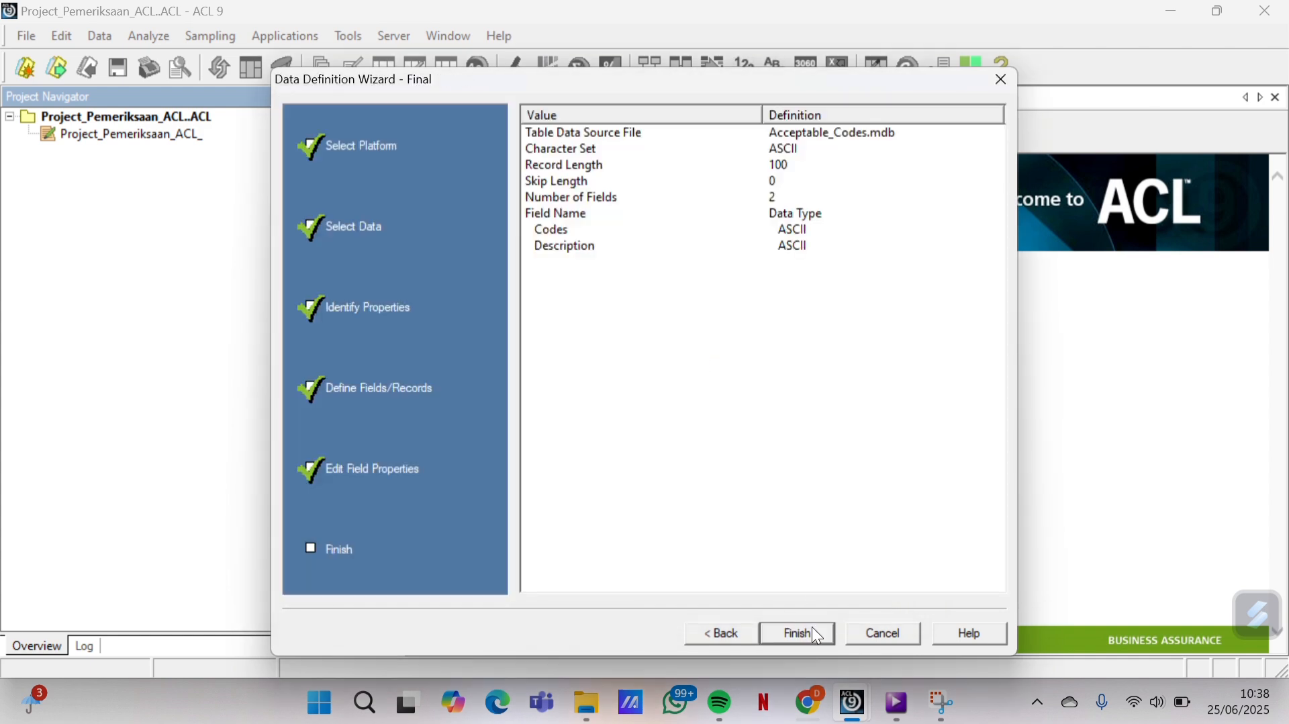
click(813, 635)
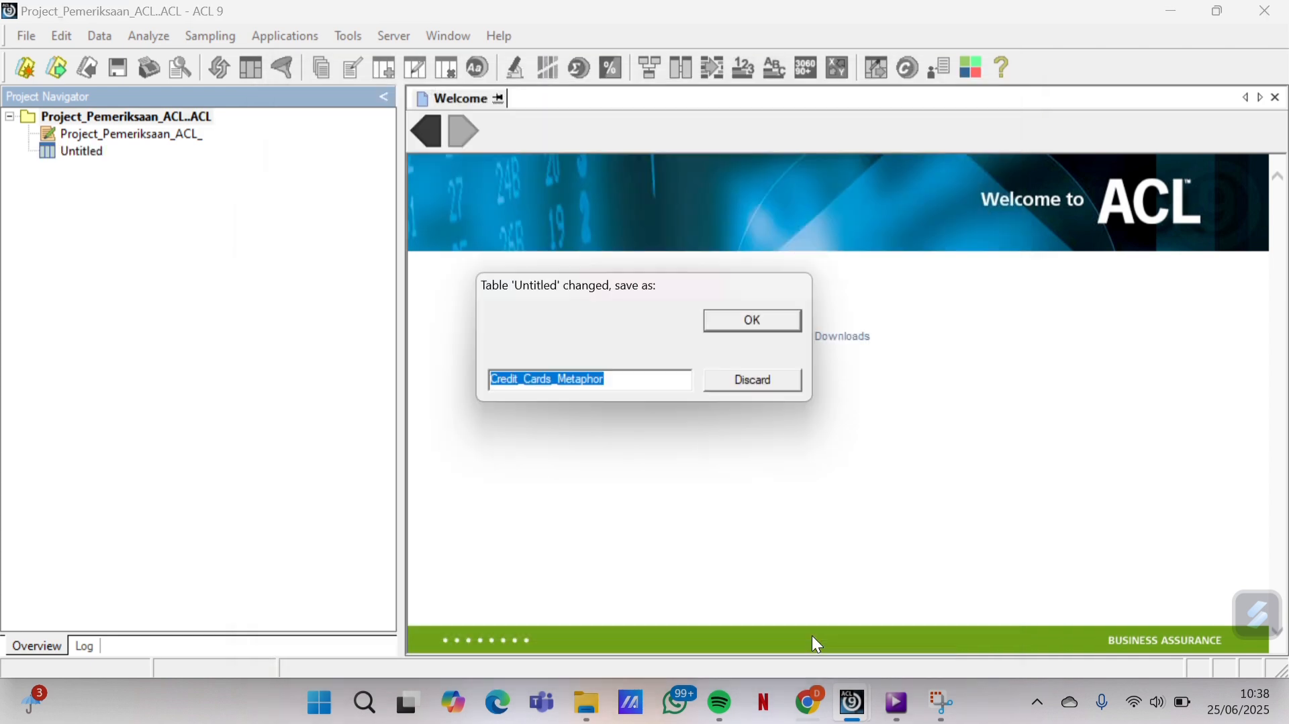
click(764, 317)
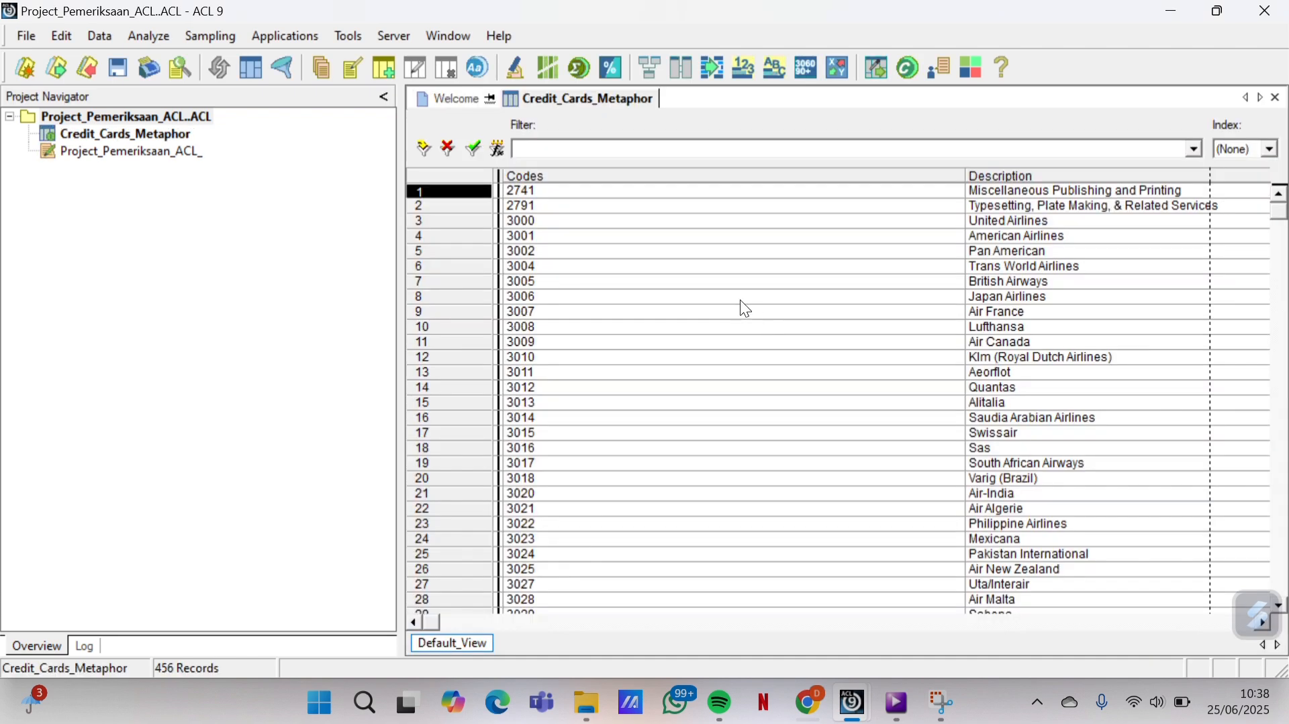
Start a new table definition from Unacceptable_Codes.txt on disk
click(27, 36)
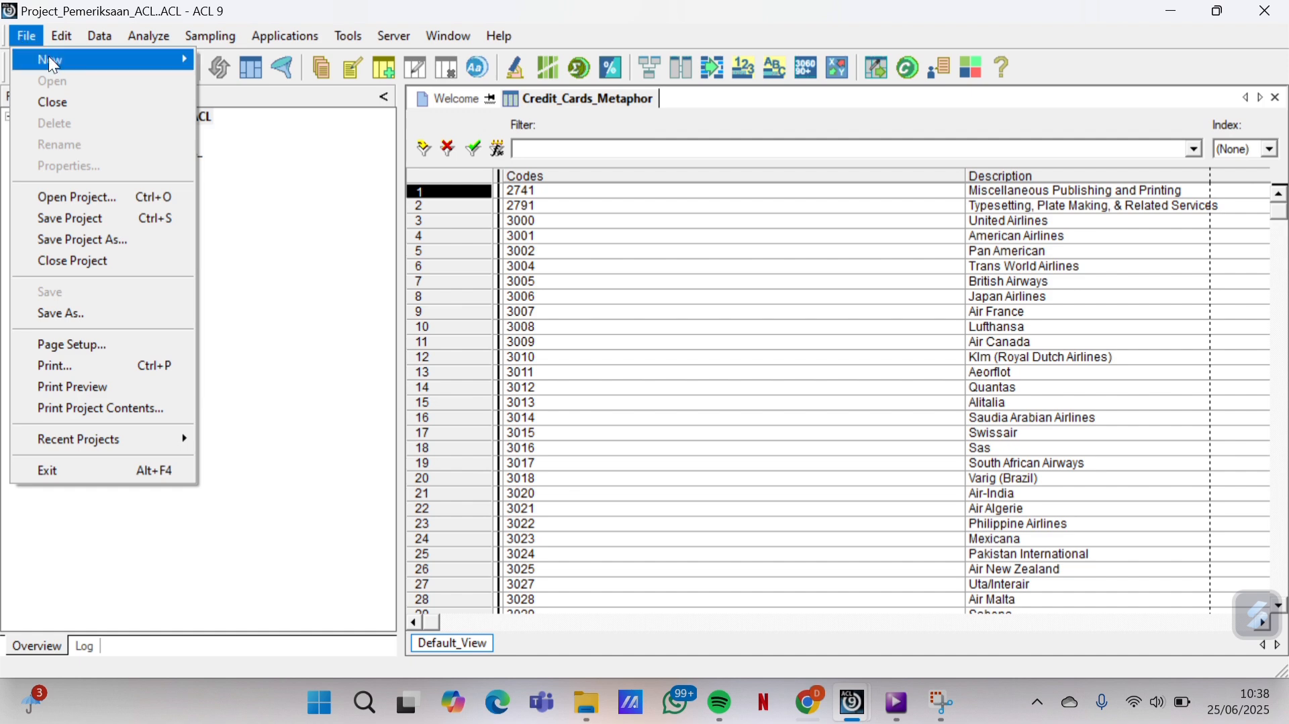
mouse_move(178, 81)
click(242, 66)
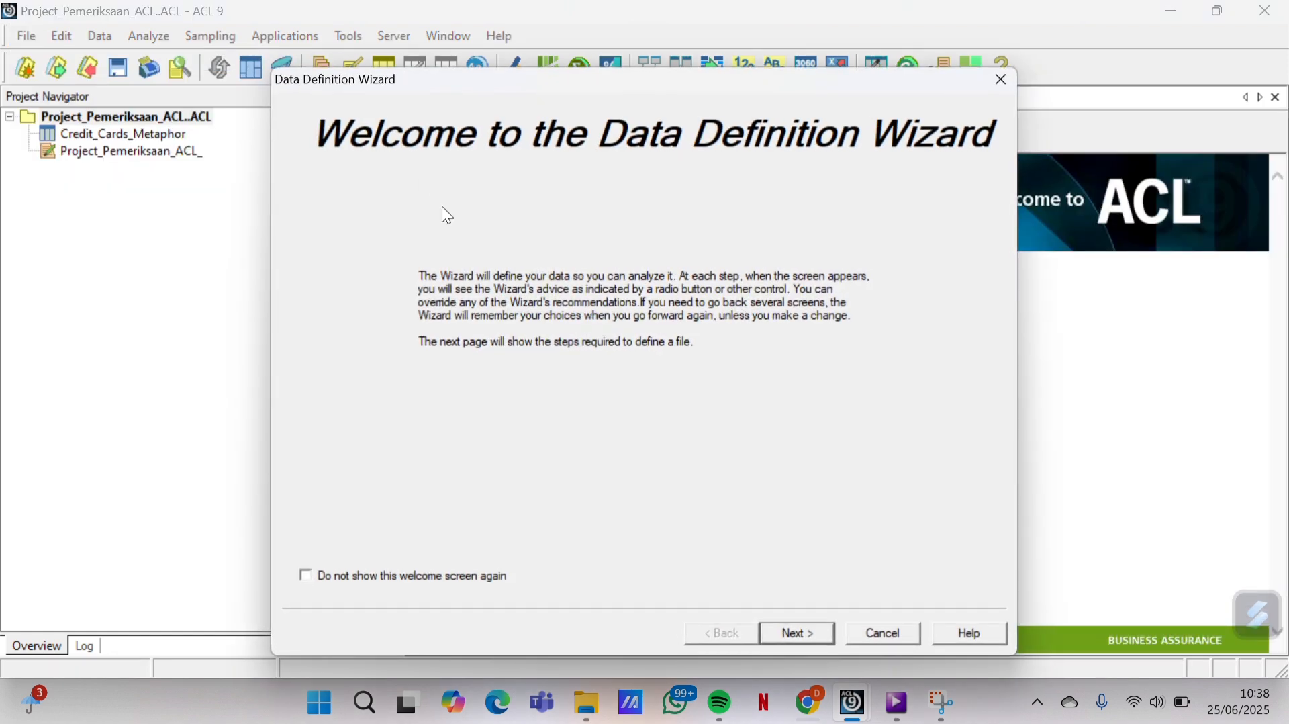
click(803, 636)
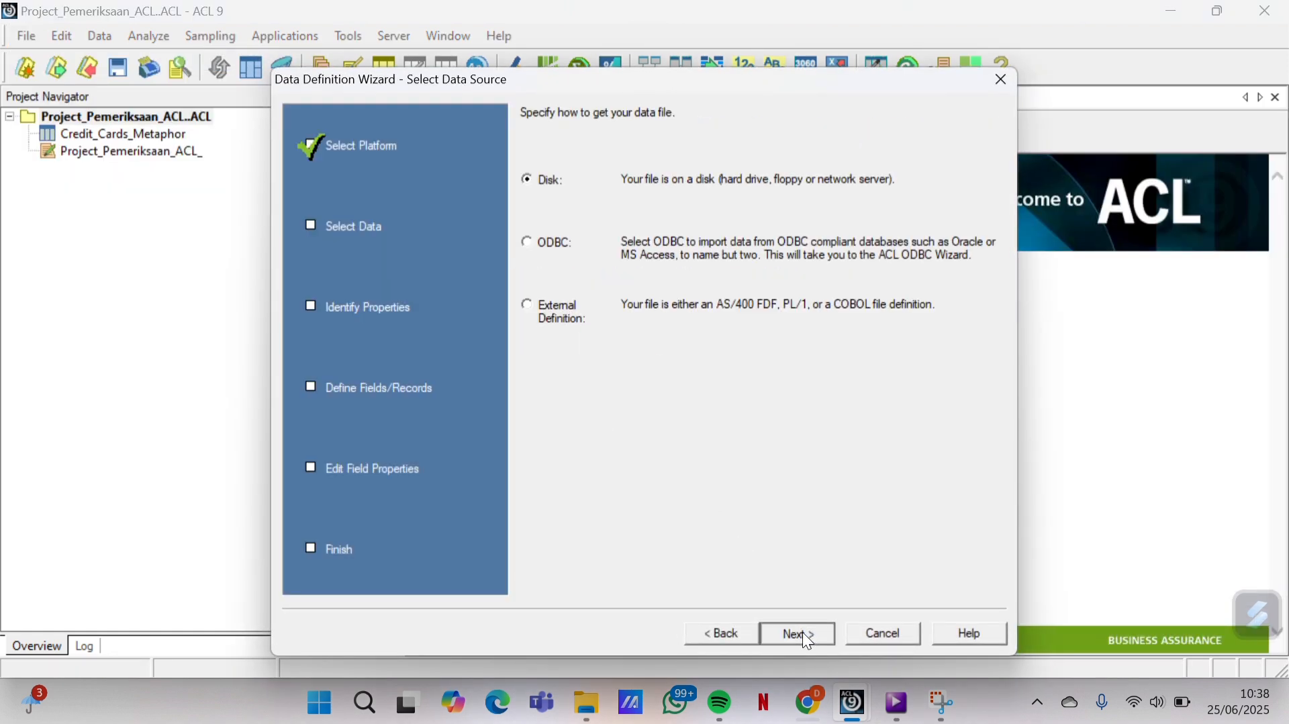
click(803, 633)
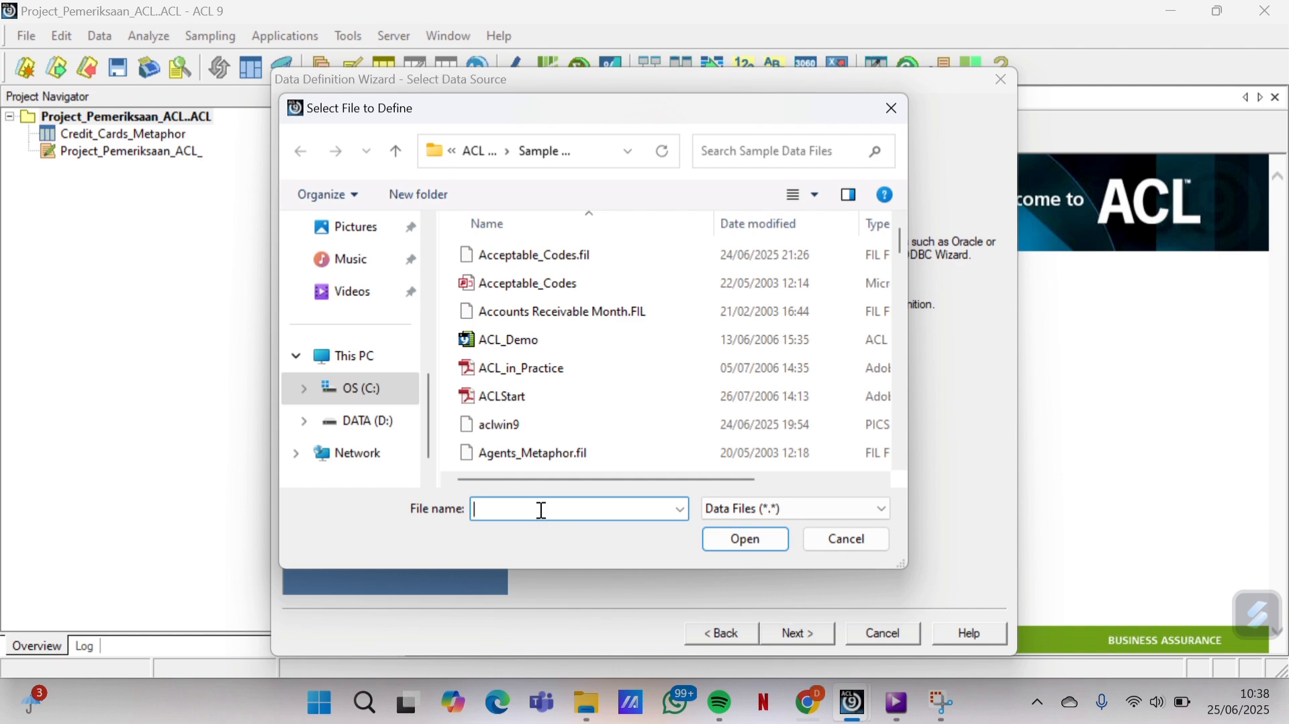
text(un)
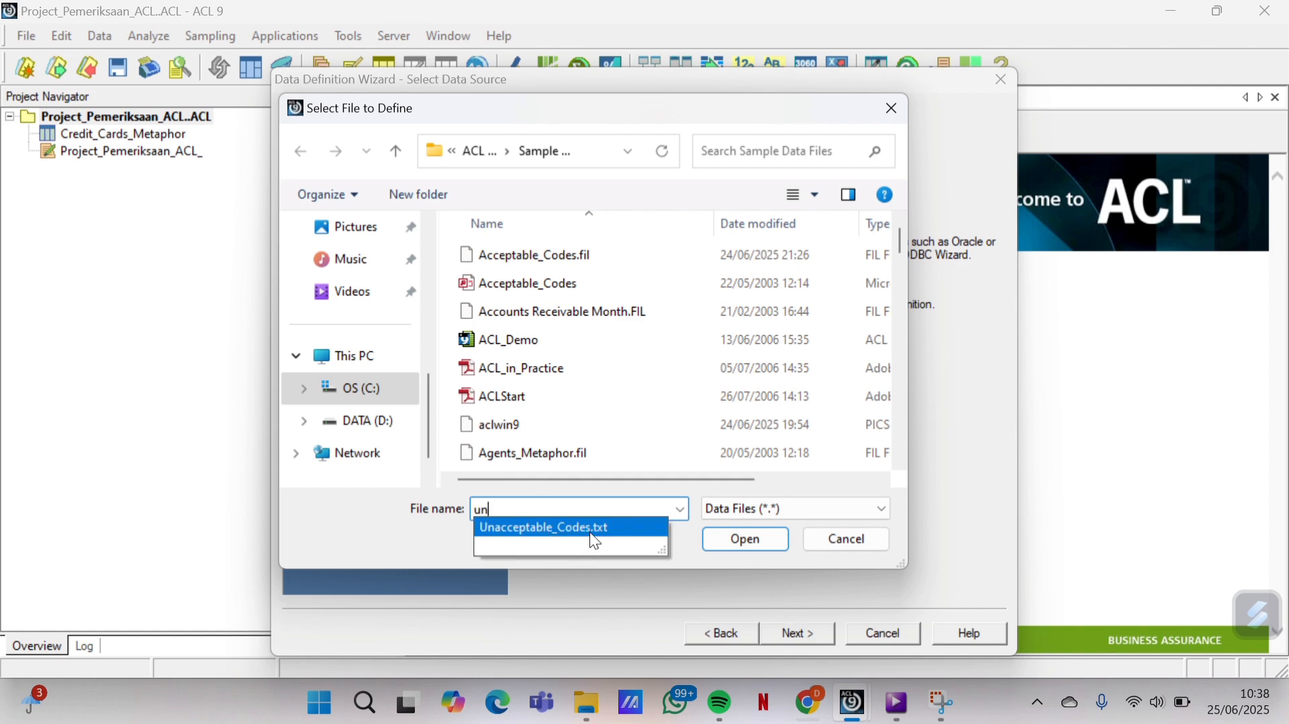
click(591, 533)
click(745, 544)
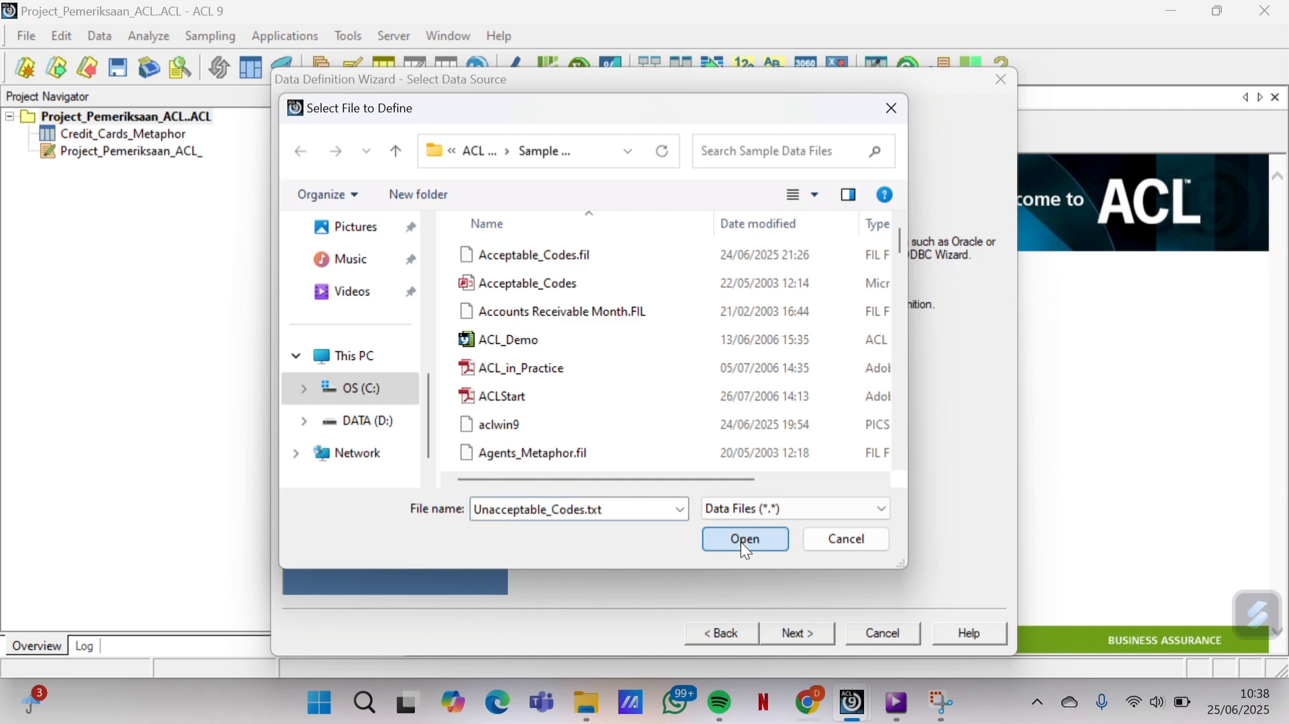
Accept the default ASCII, format, record and field settings and save the table as Unacceptable_Codes
click(818, 636)
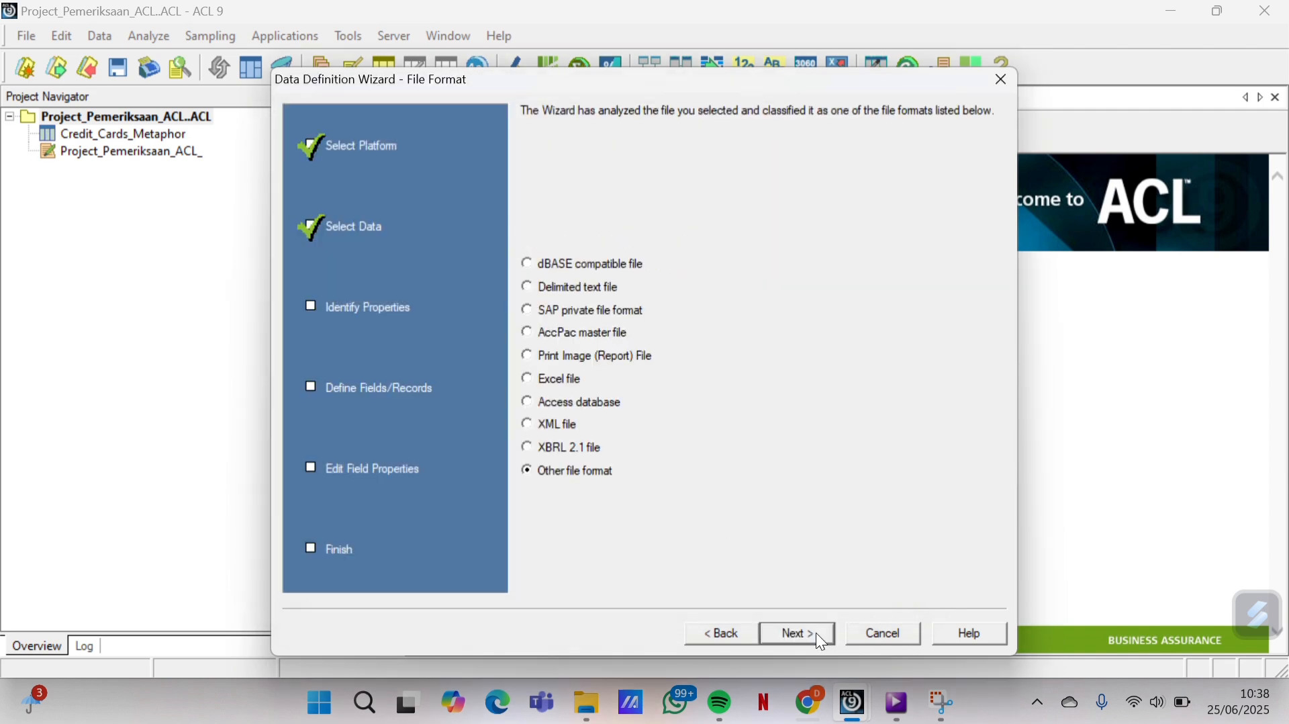
click(817, 634)
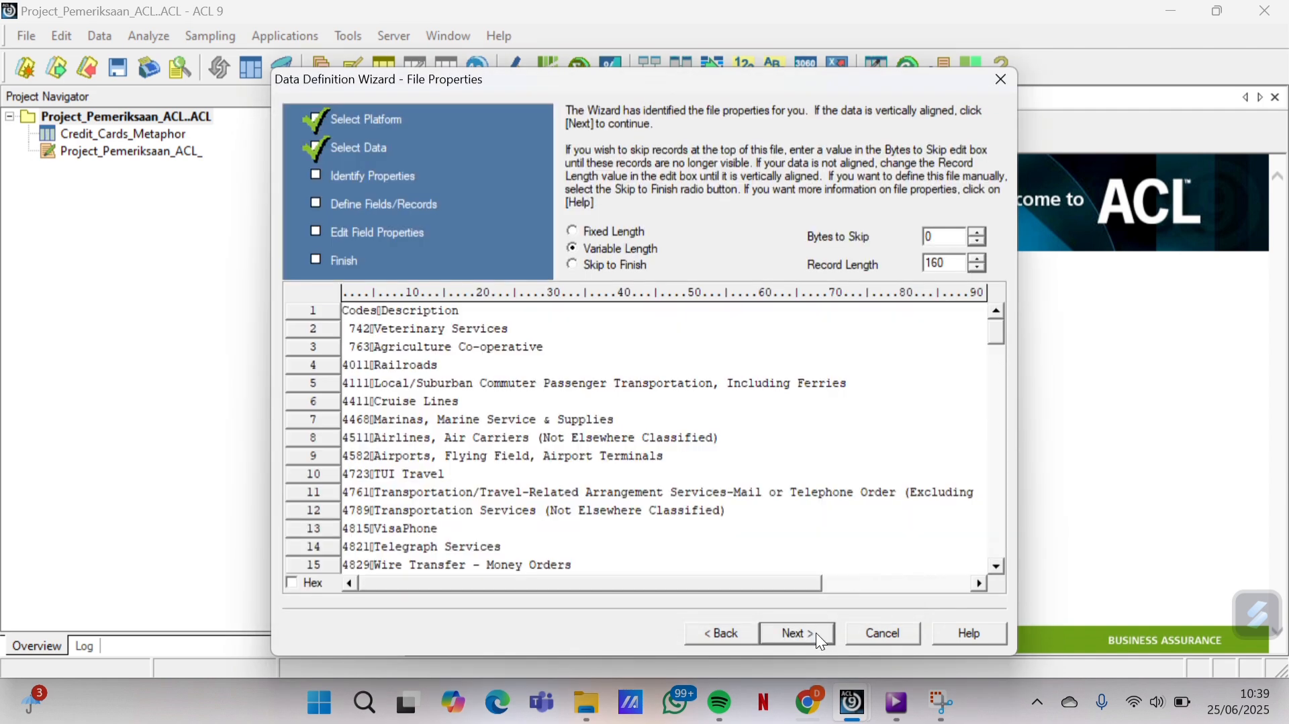
click(816, 633)
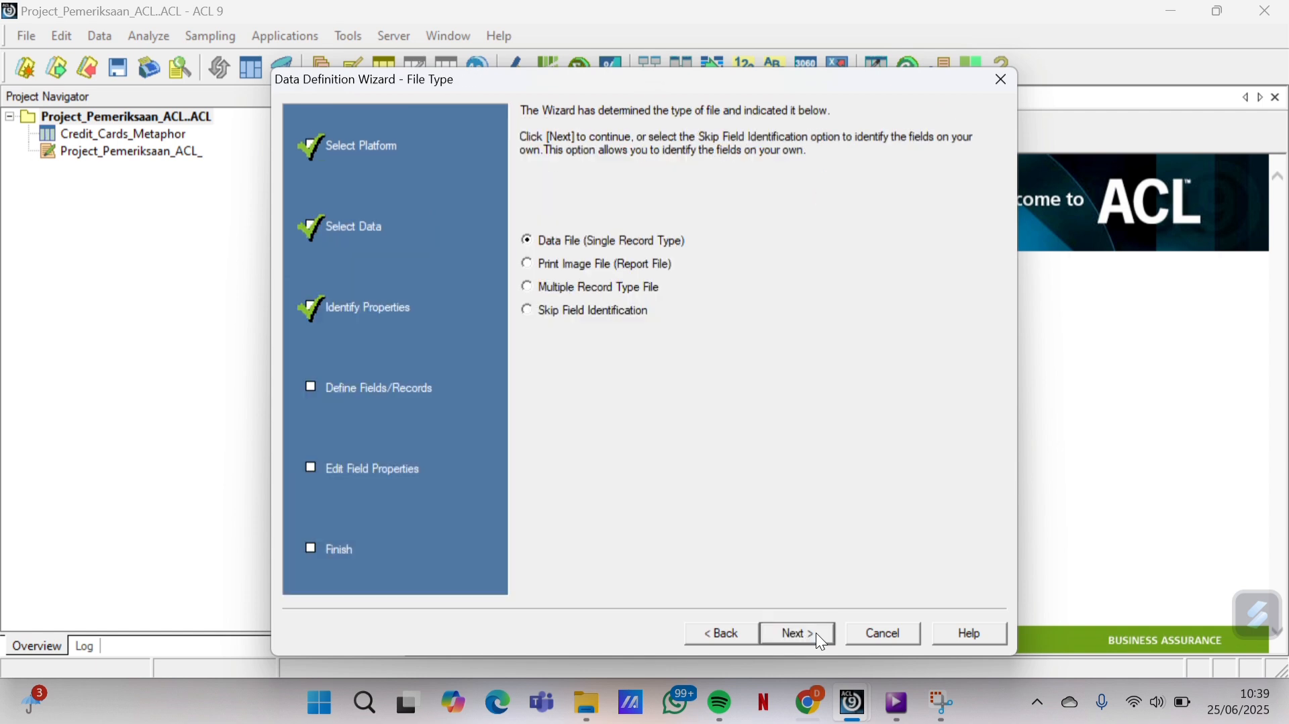
click(816, 633)
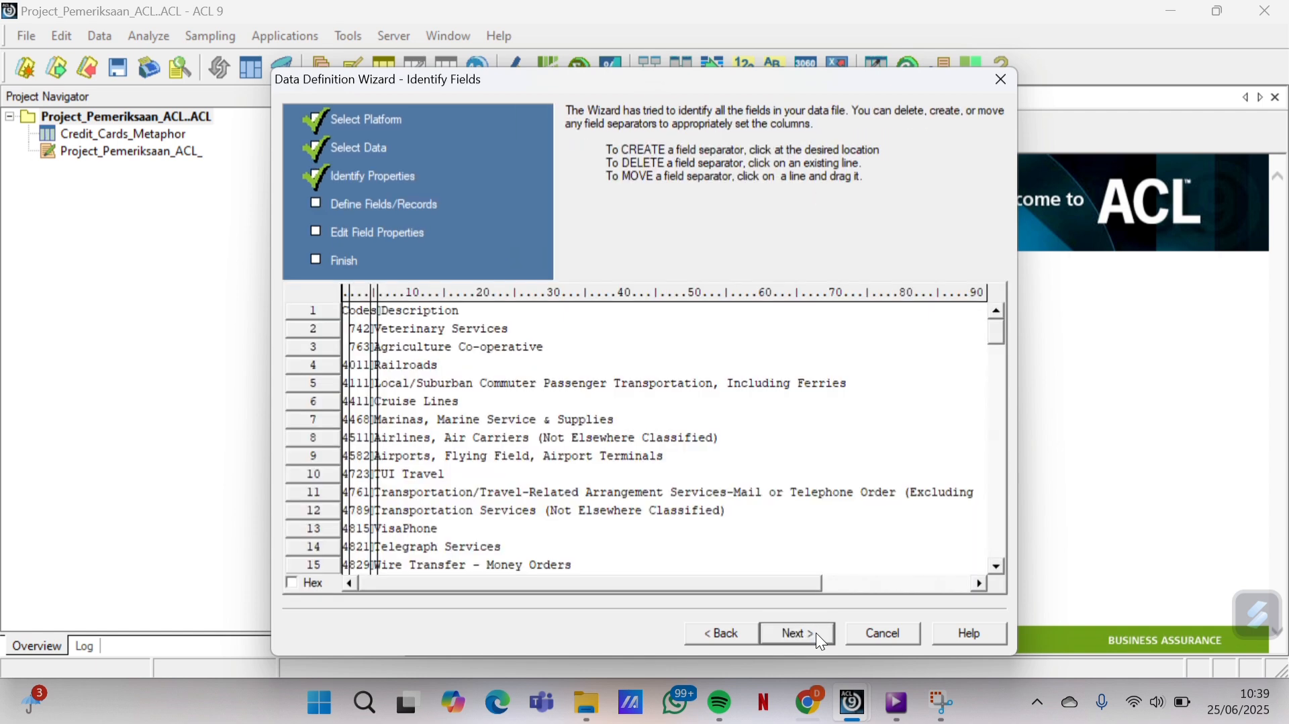
click(816, 633)
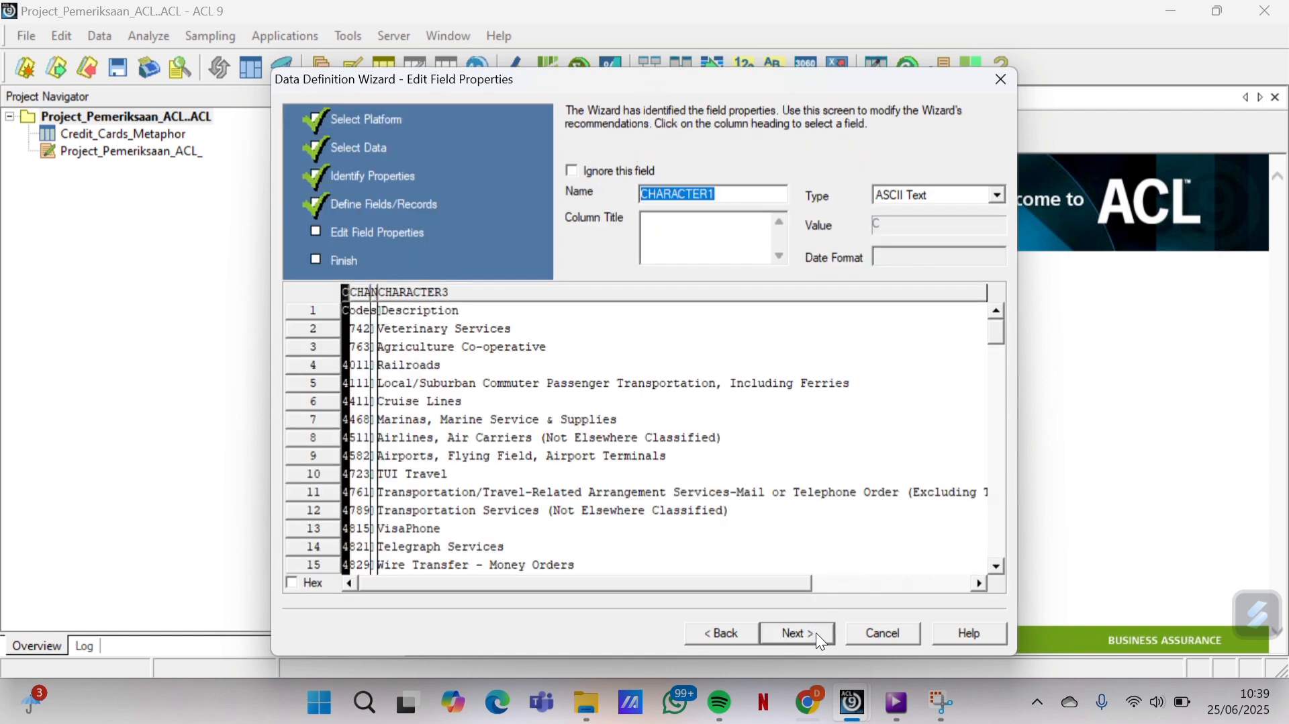
click(816, 633)
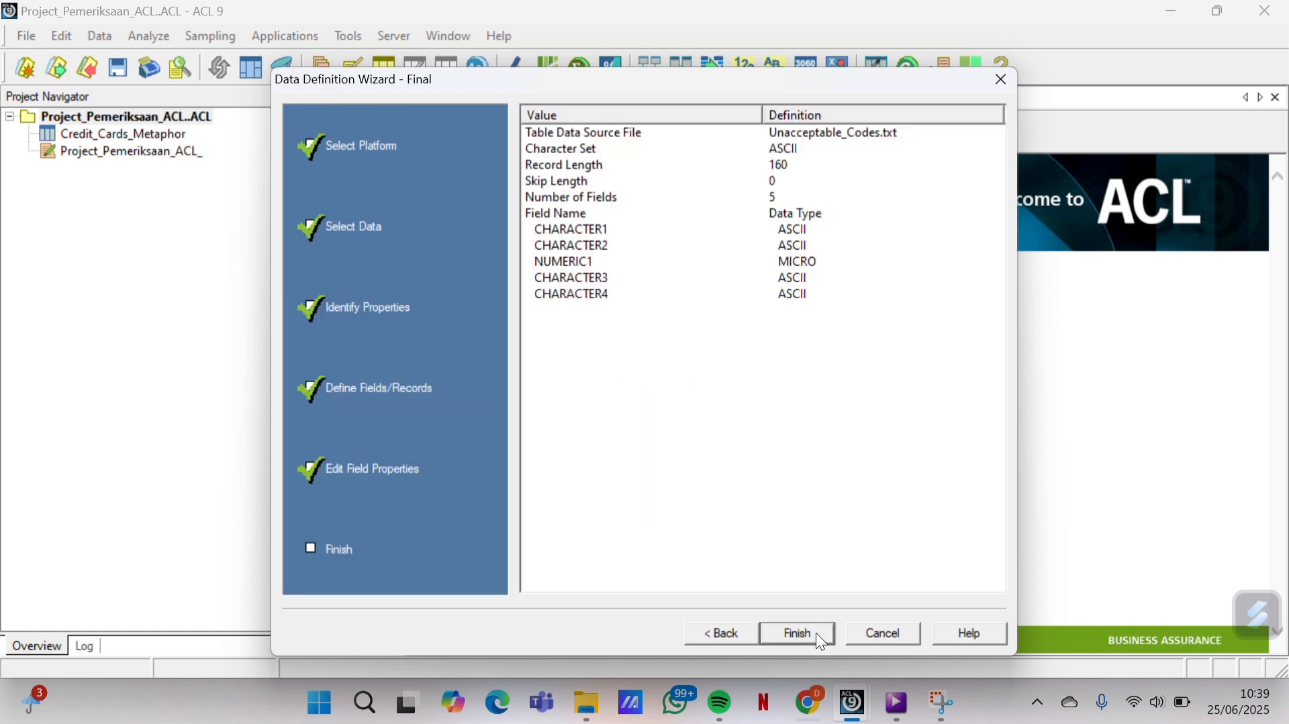
click(817, 634)
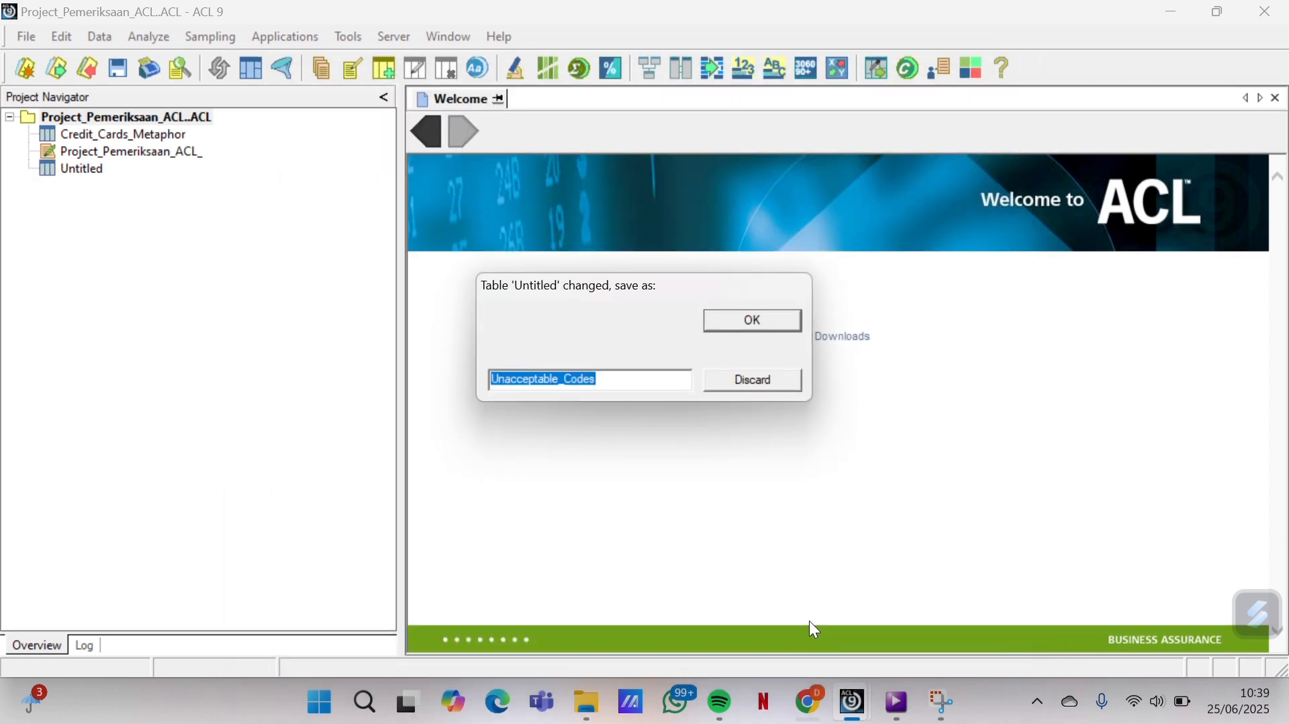
click(755, 321)
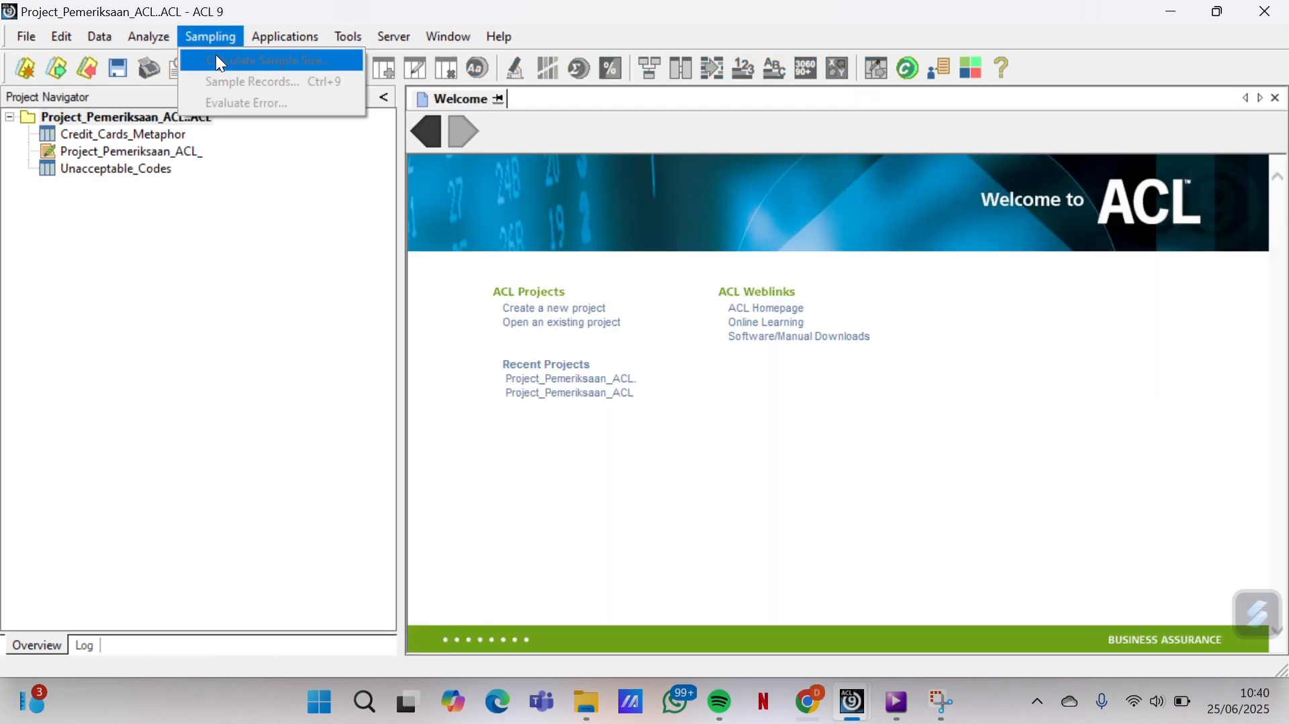
Start a new table definition from Company_Departments.txt on disk
mouse_move(26, 35)
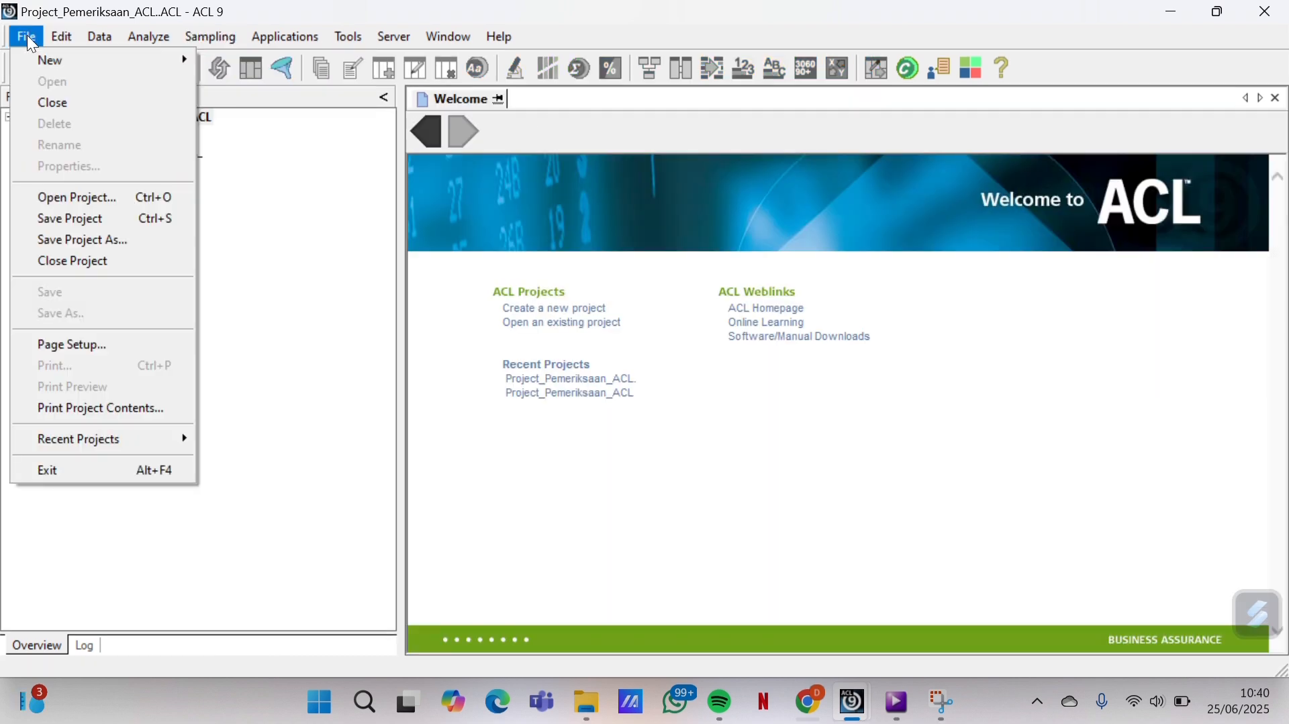
mouse_move(164, 63)
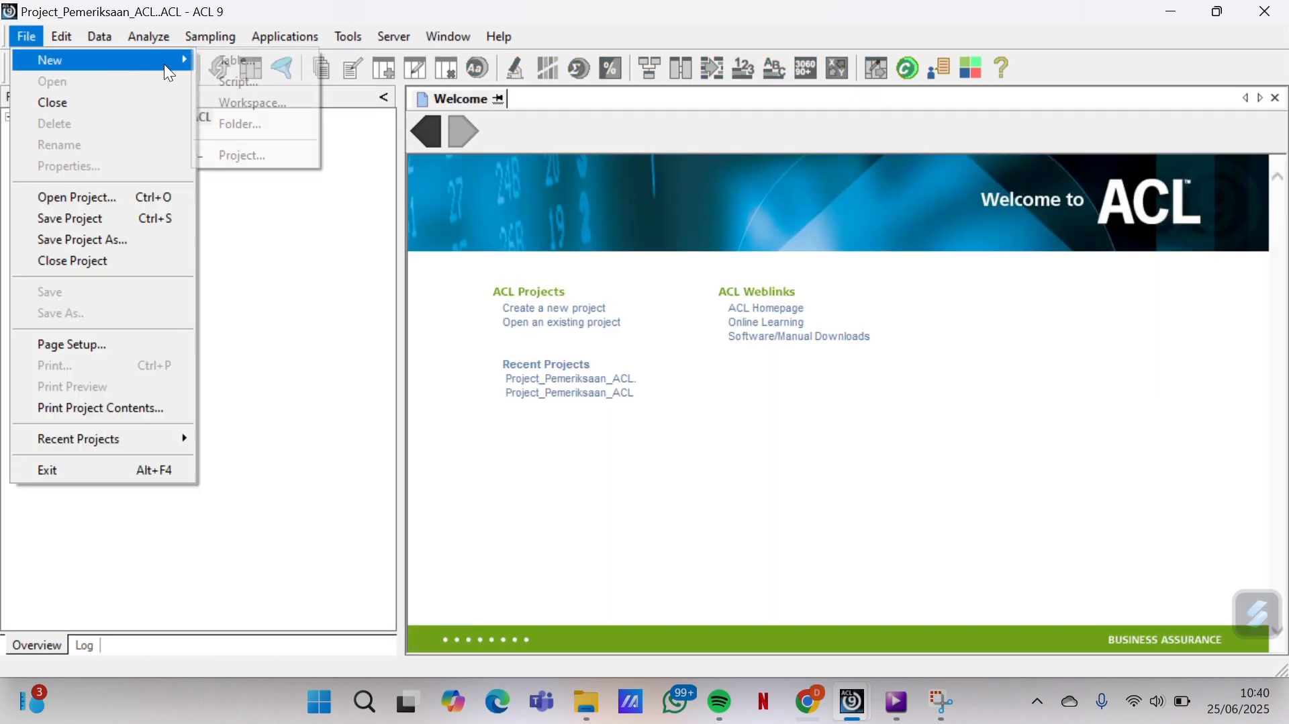
click(224, 70)
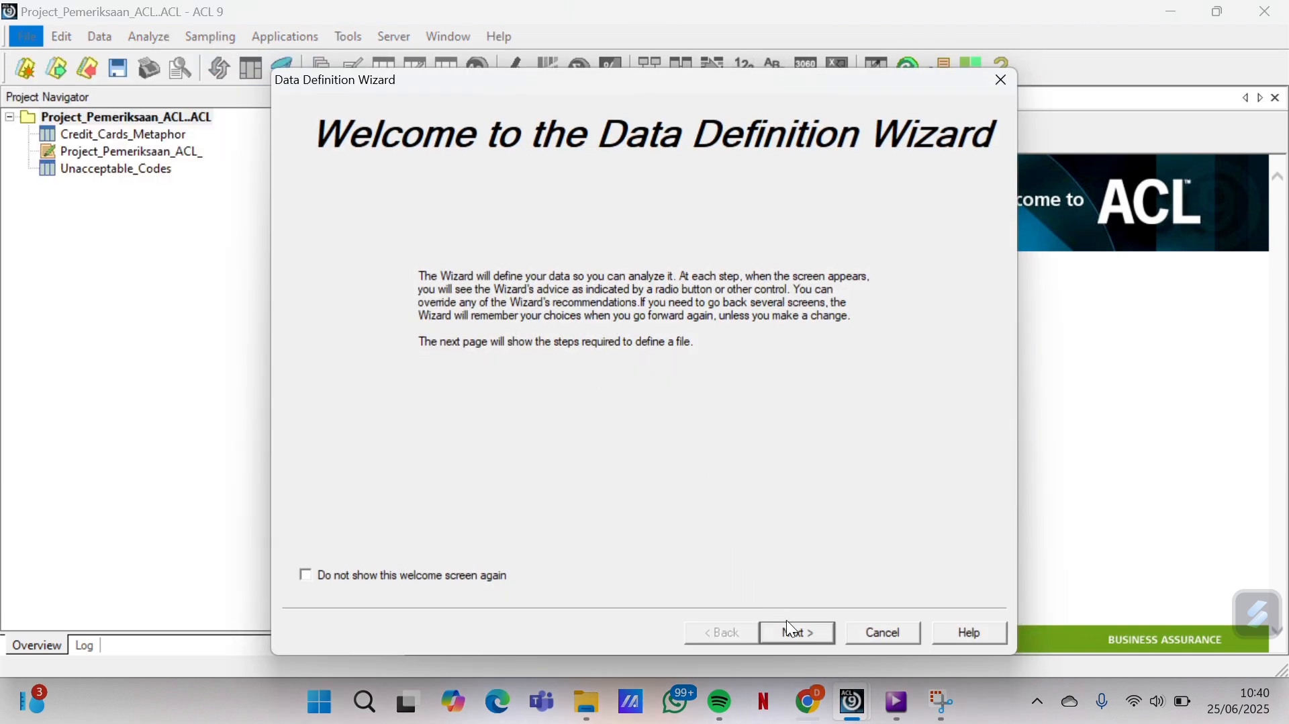
click(795, 631)
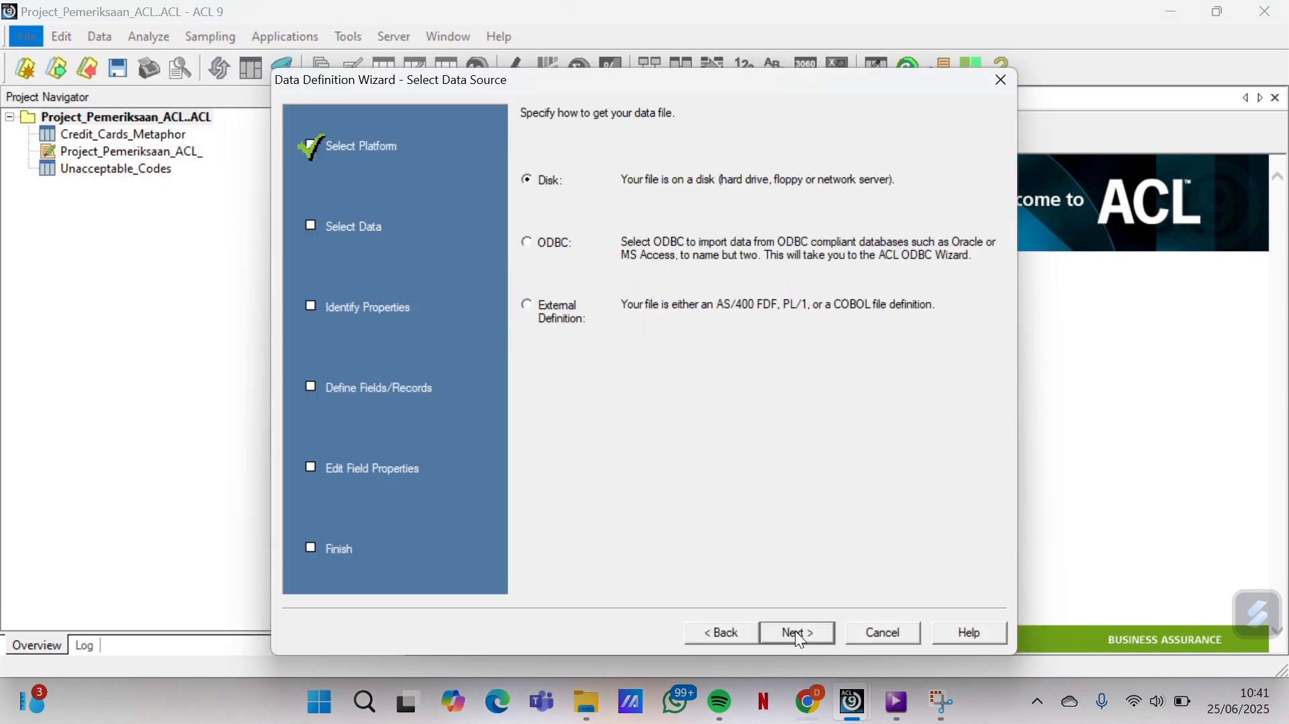
click(795, 631)
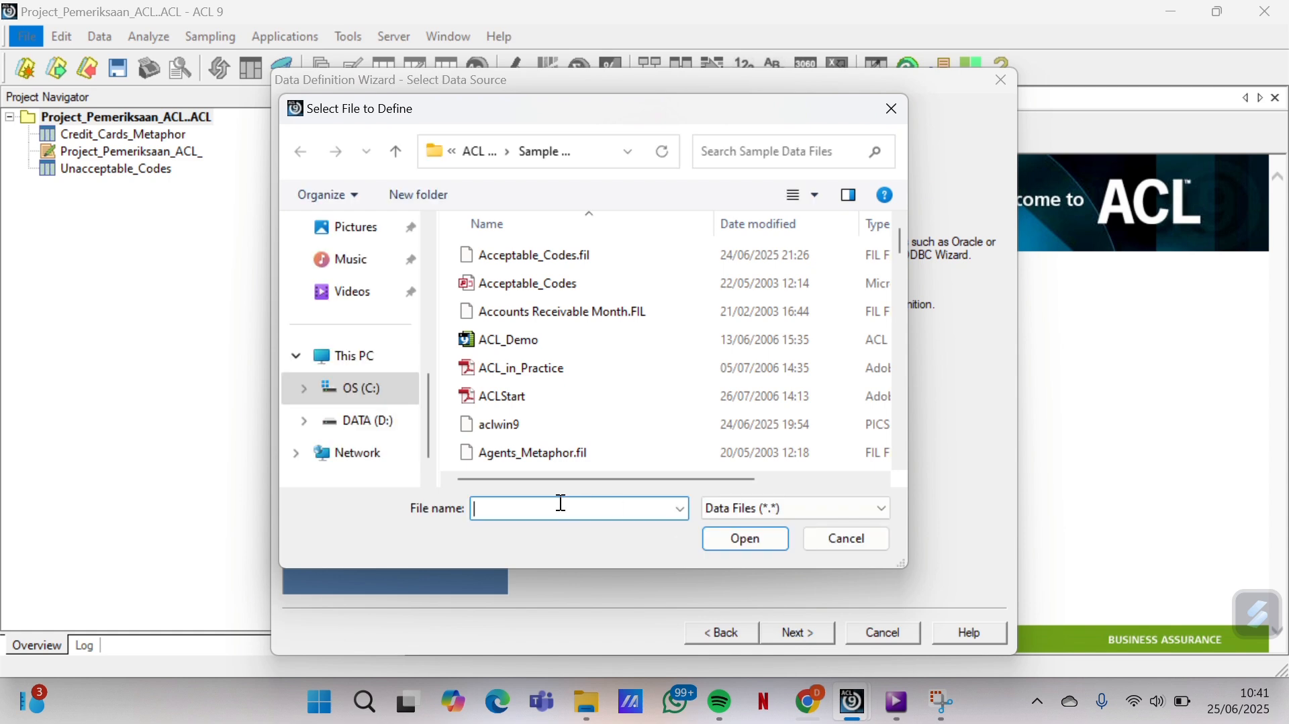
text(com)
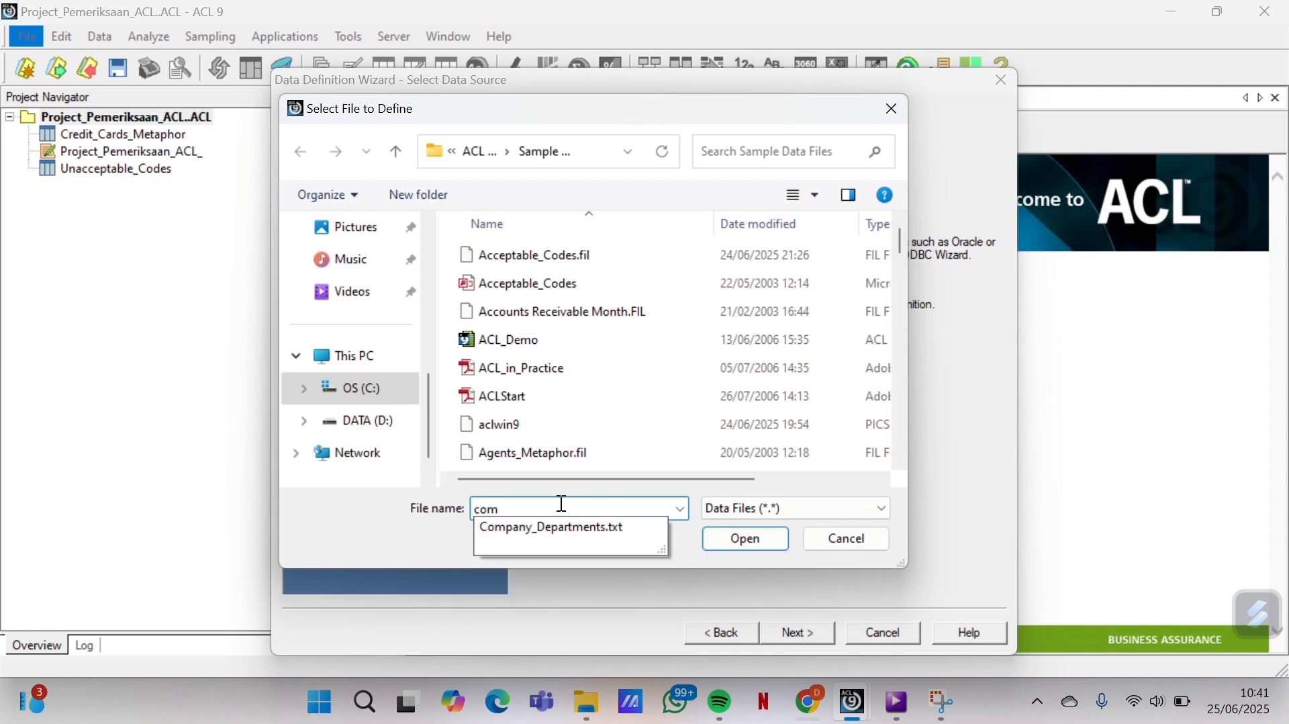
click(586, 528)
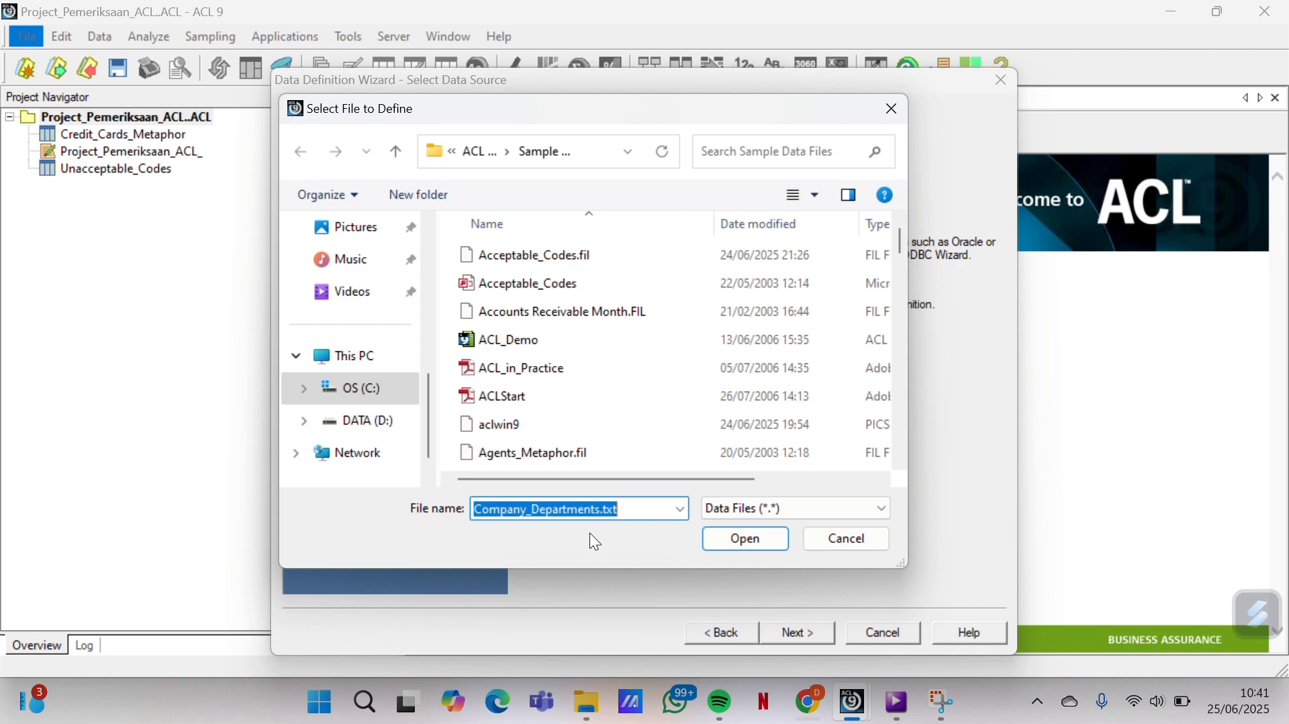
click(744, 536)
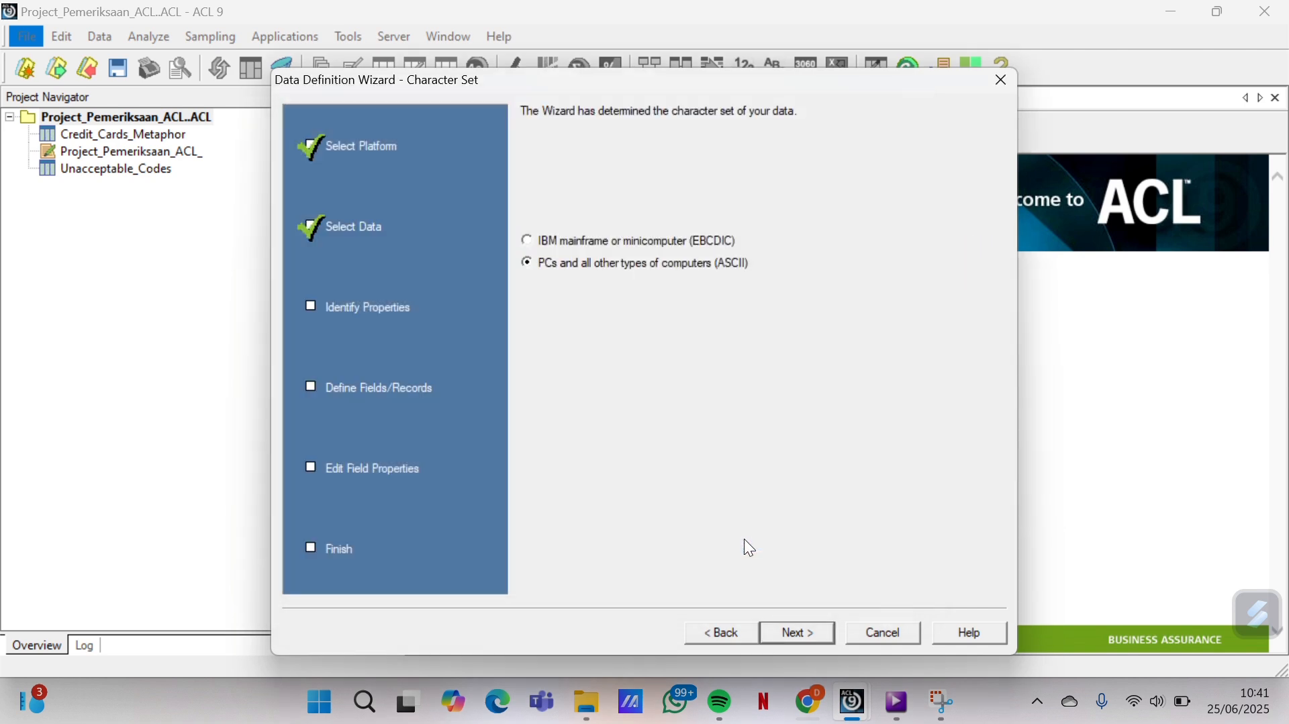
Accept the detected file format, variable-length properties, file type and field boundaries
click(803, 629)
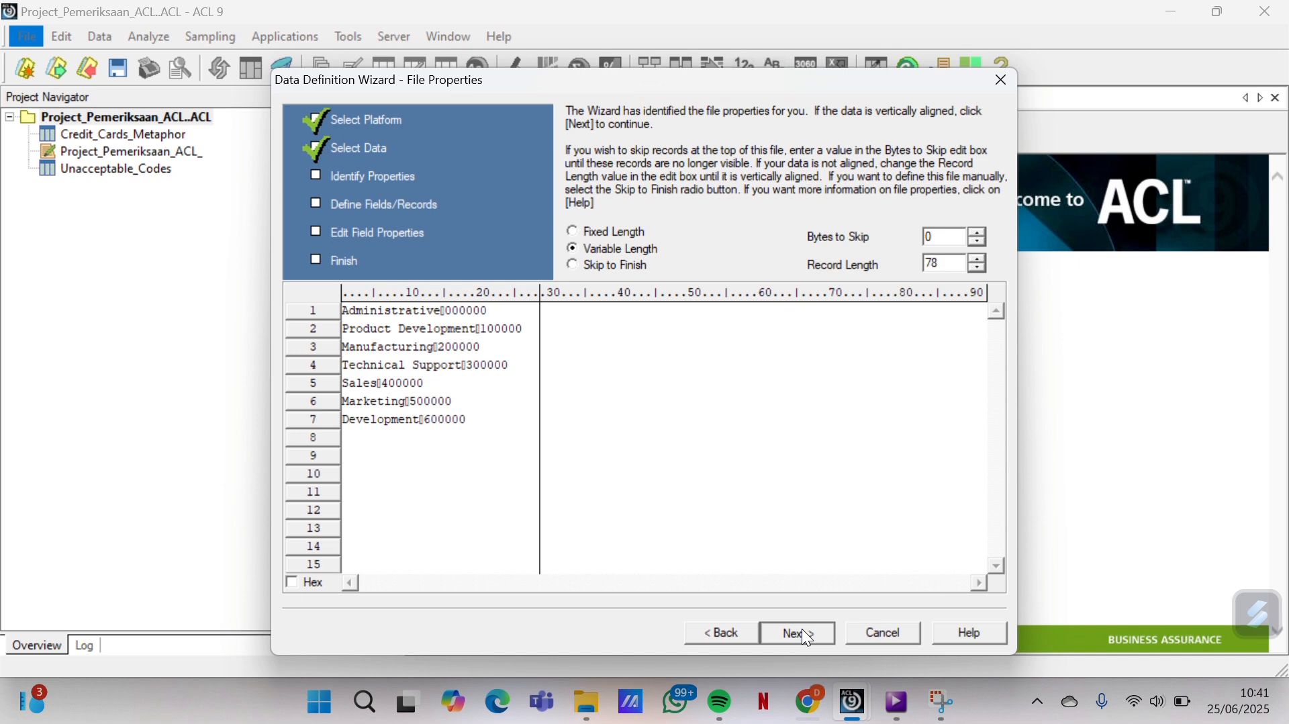
click(803, 629)
click(803, 628)
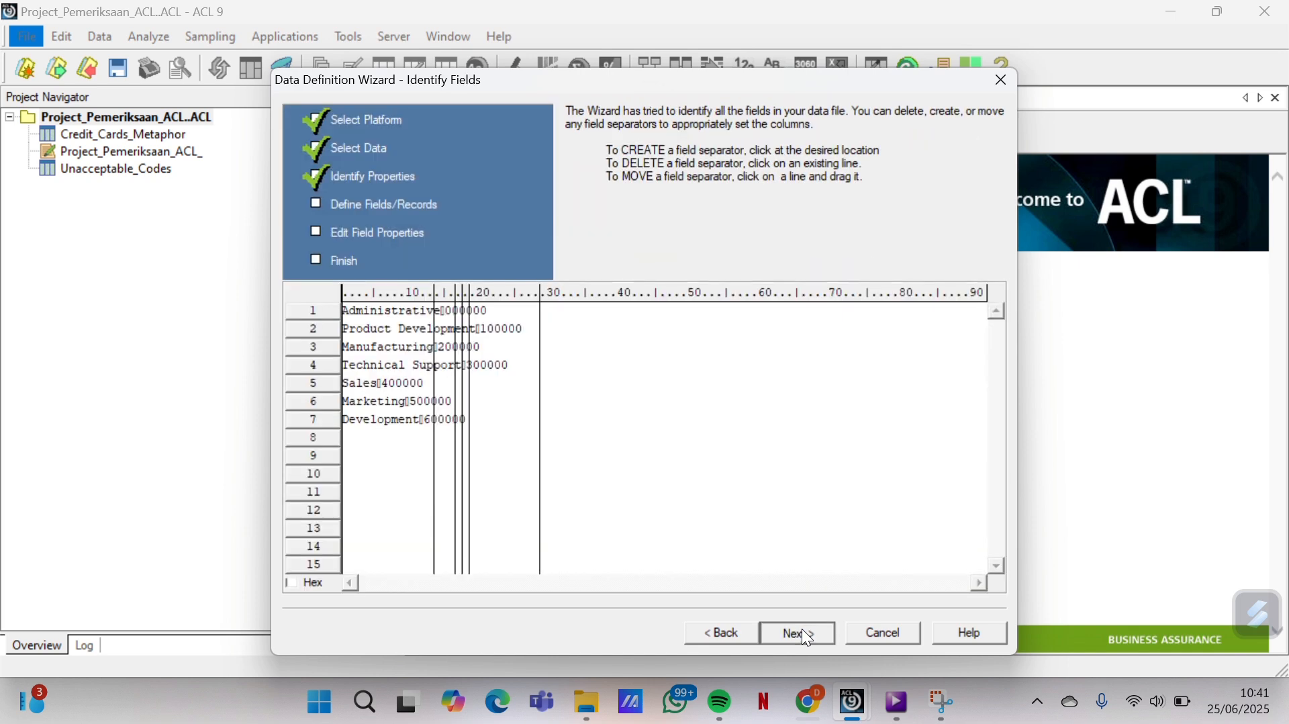
click(802, 628)
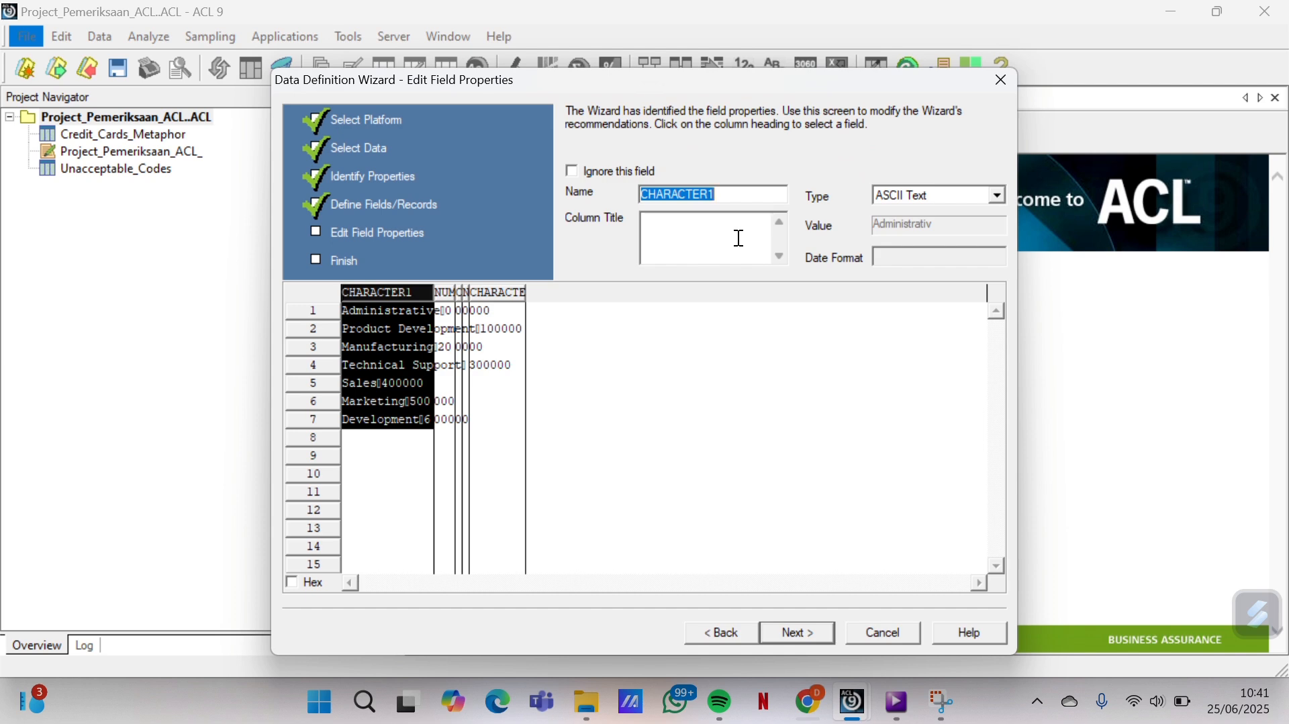
Rename the first field Dept_Name and the numeric field Dept_Code, typed as ASCII Text
text(Dept)
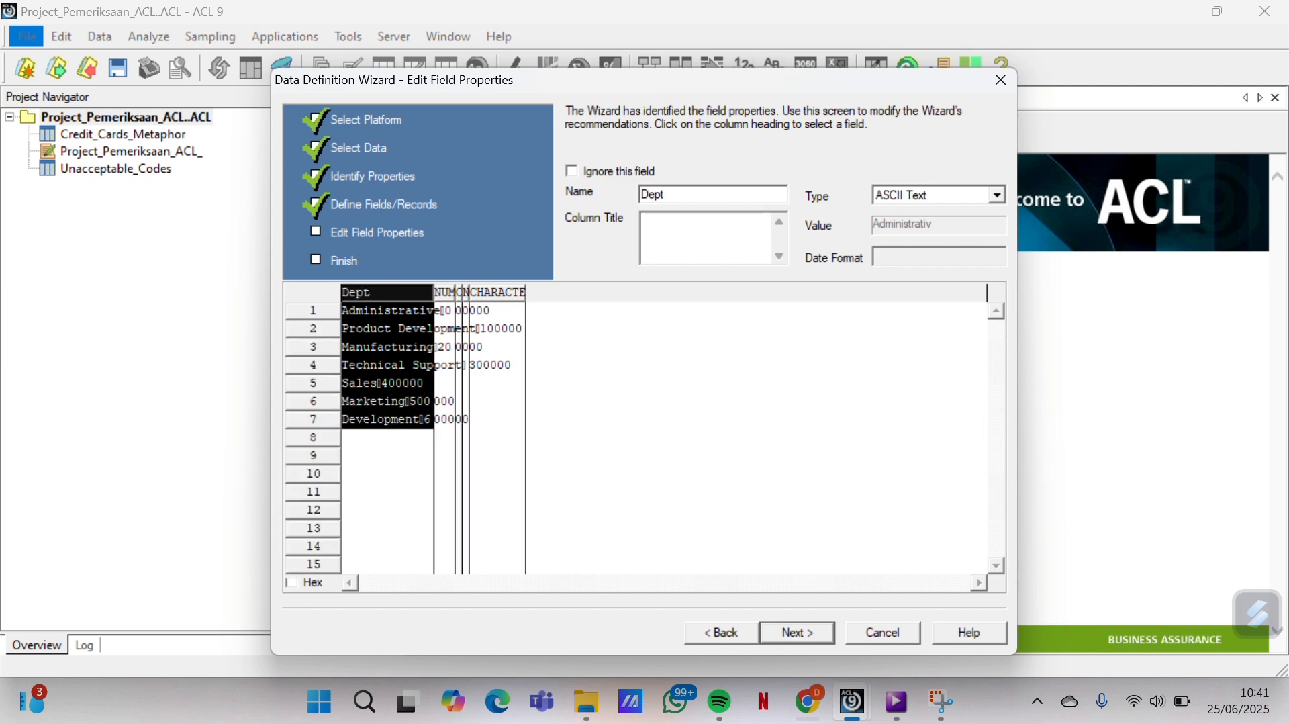
text(_Name)
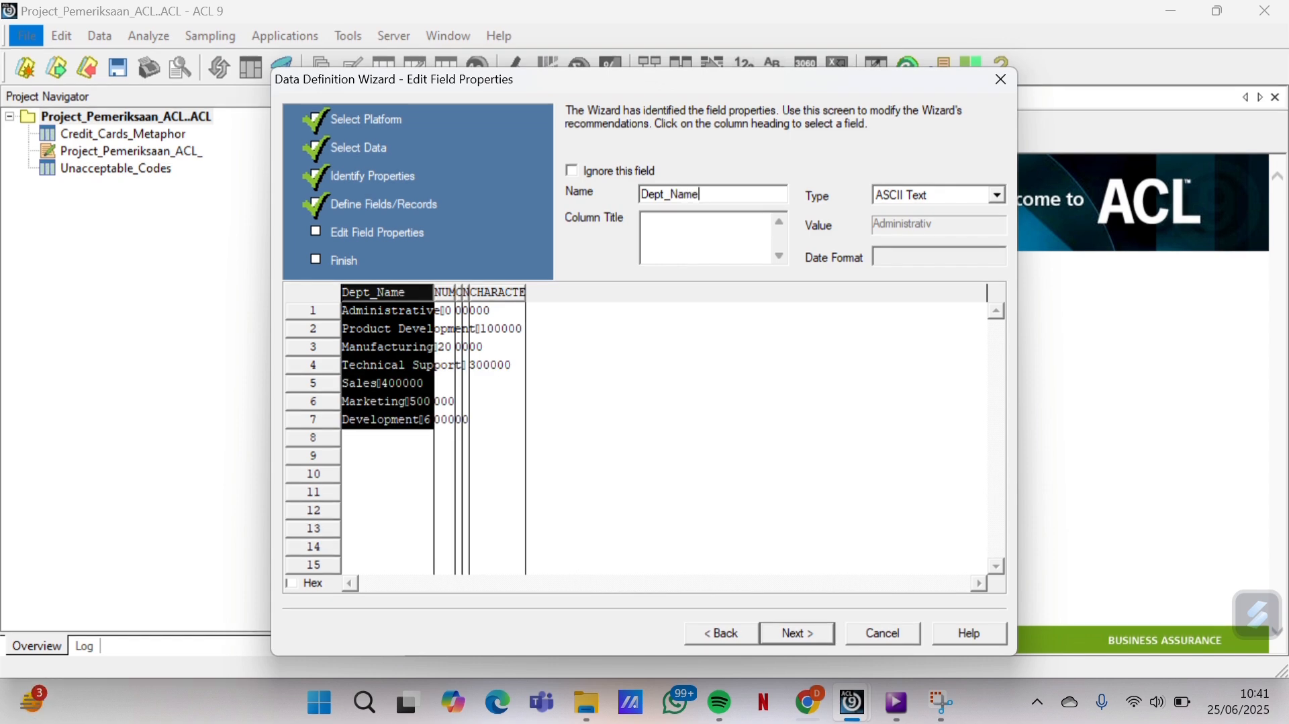
click(445, 293)
text(D)
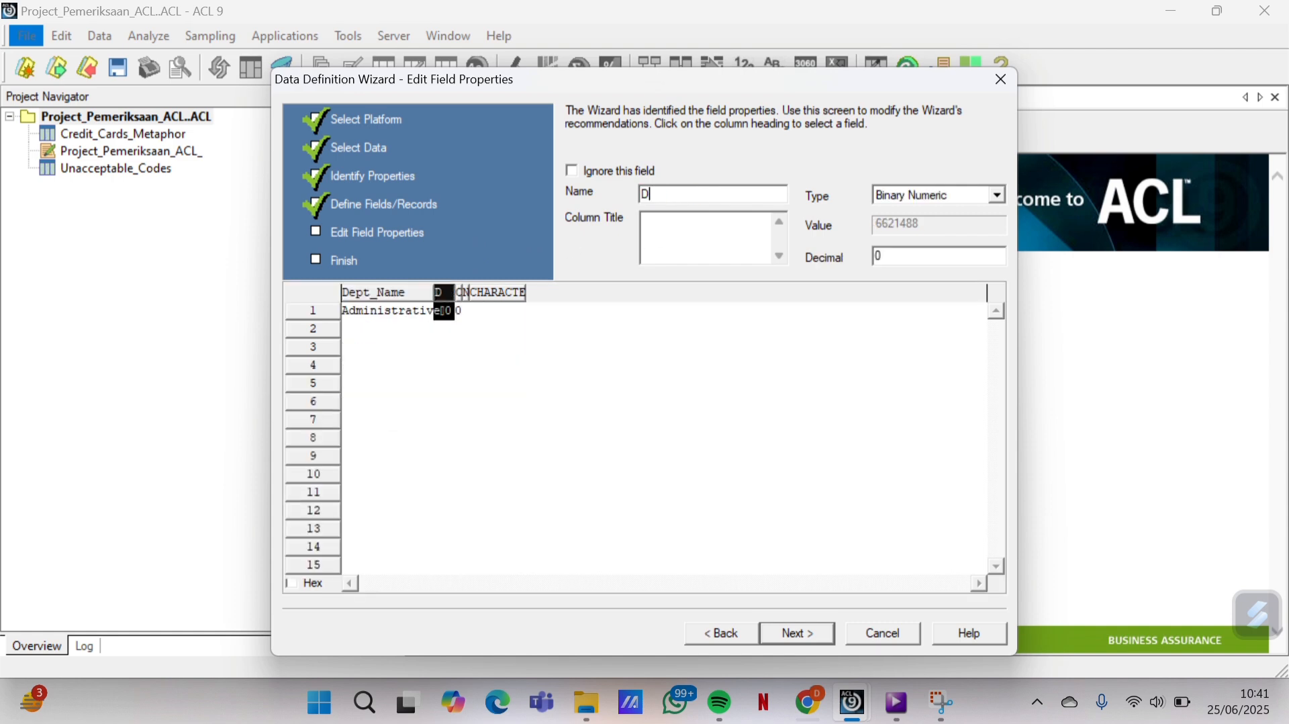
text(ept)
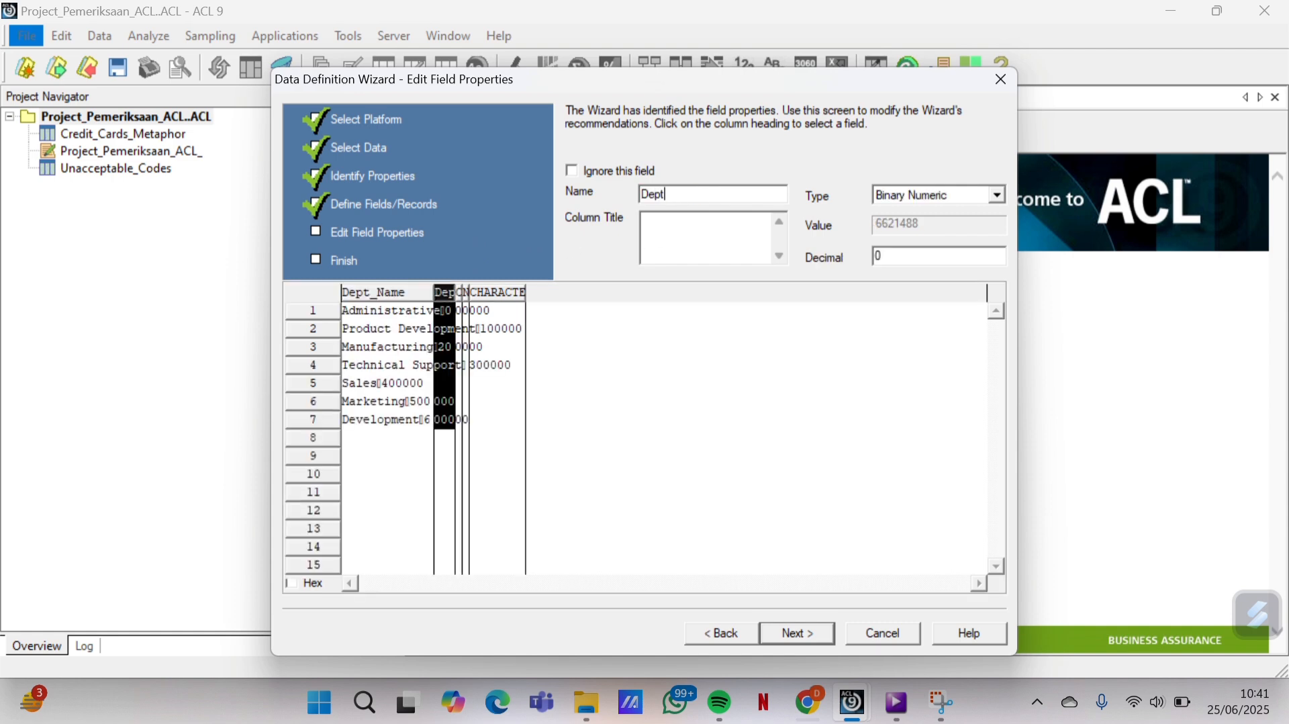
text(_Code)
click(994, 195)
scroll(947, 233, up, 2)
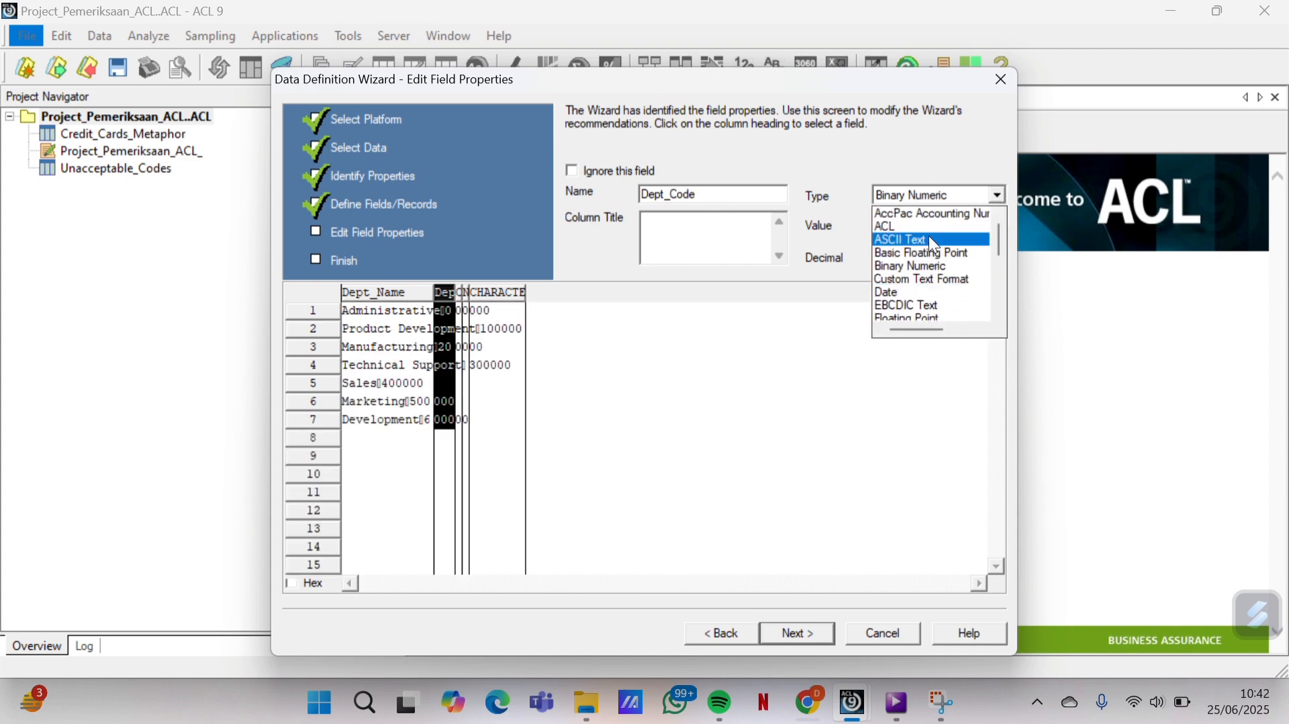
click(936, 242)
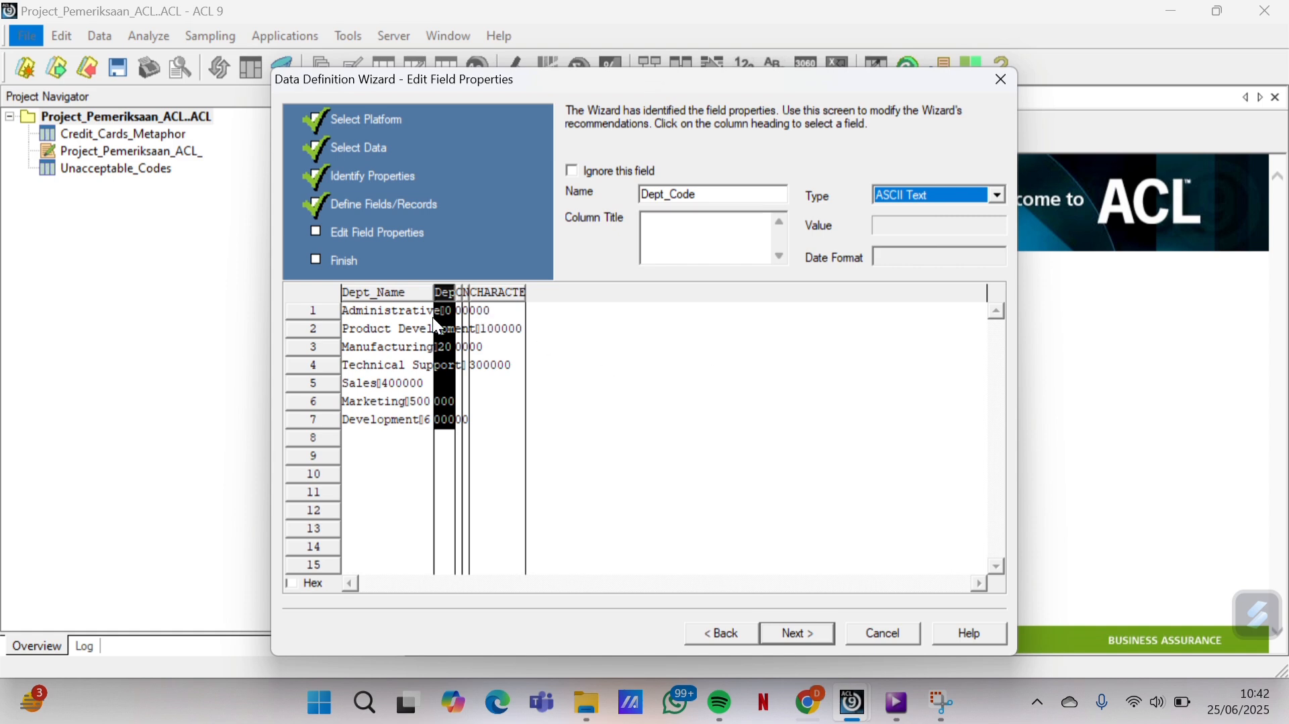
Finish the wizard and save the table as Company_Departments
click(804, 638)
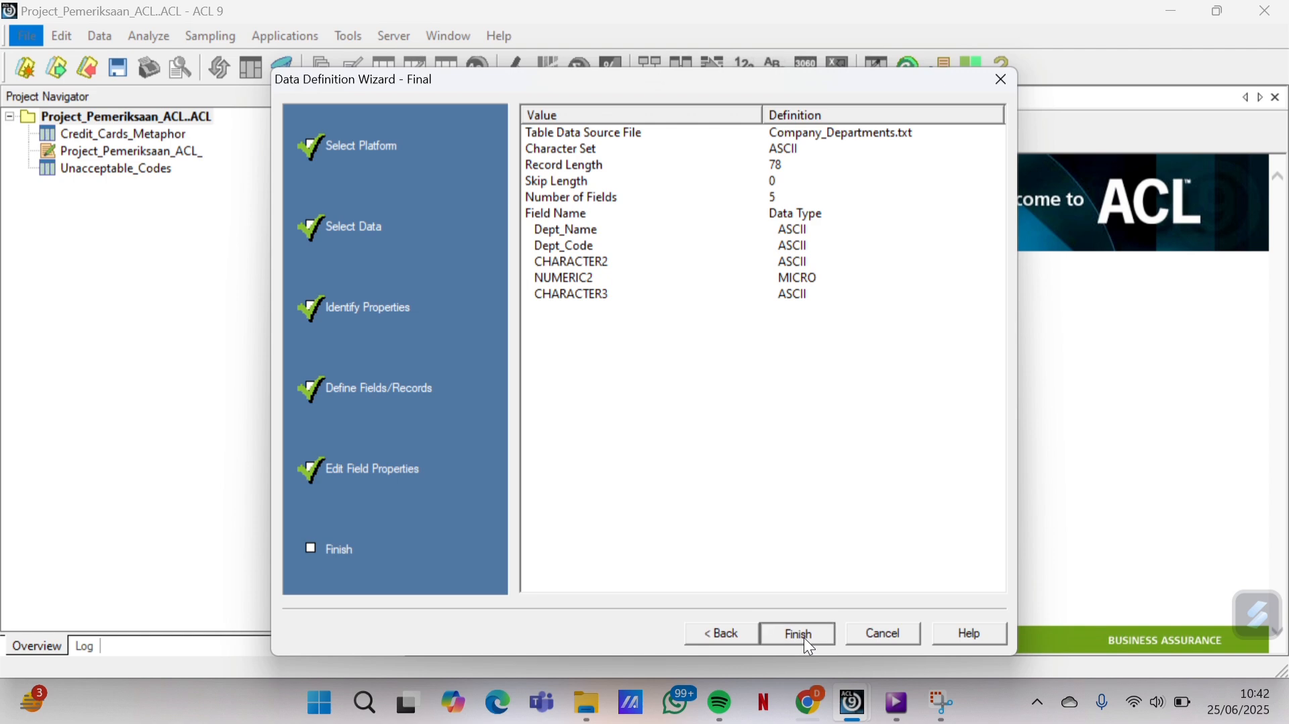
click(804, 638)
click(767, 318)
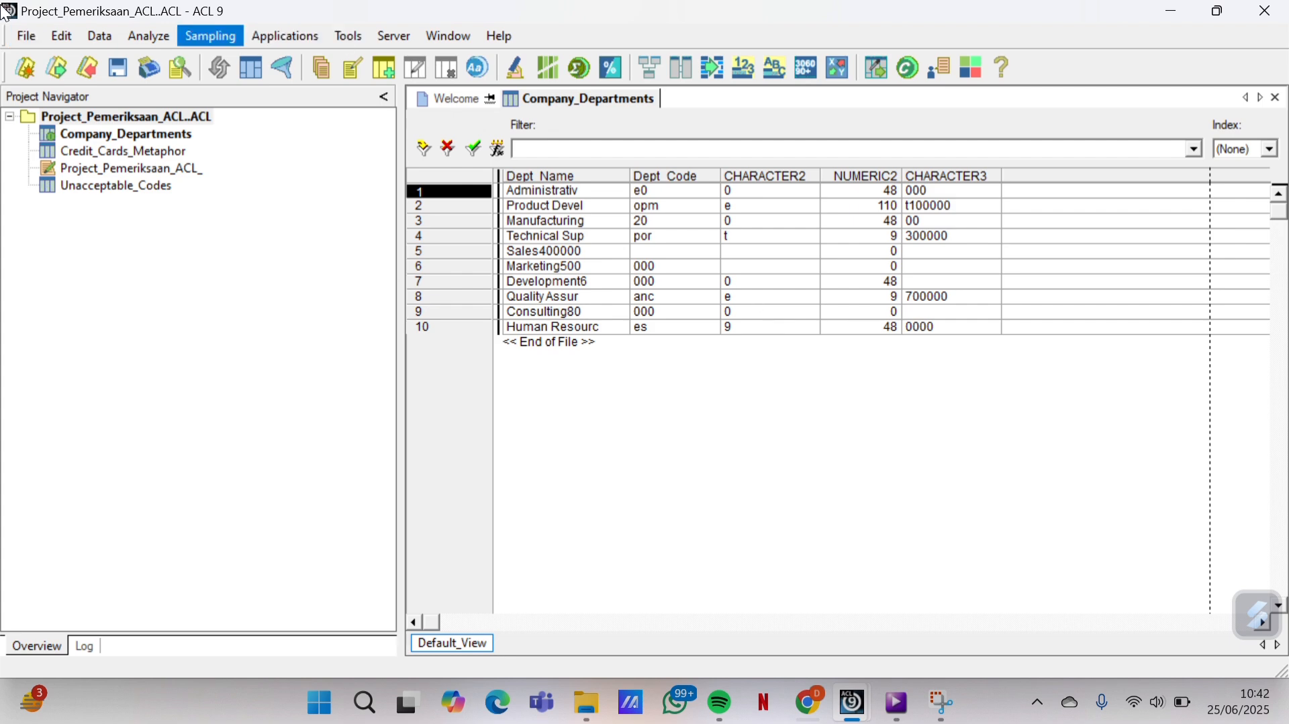
Start a new table definition from Employees.csv on disk
click(27, 37)
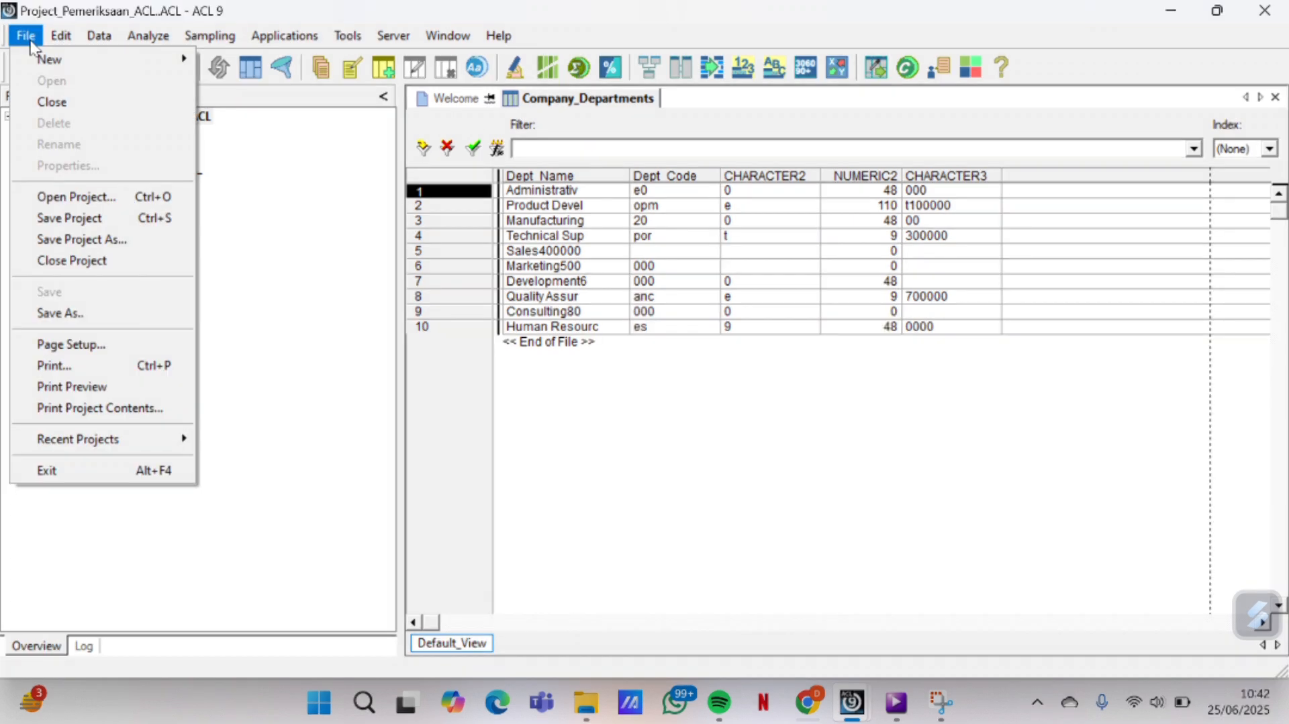
mouse_move(175, 58)
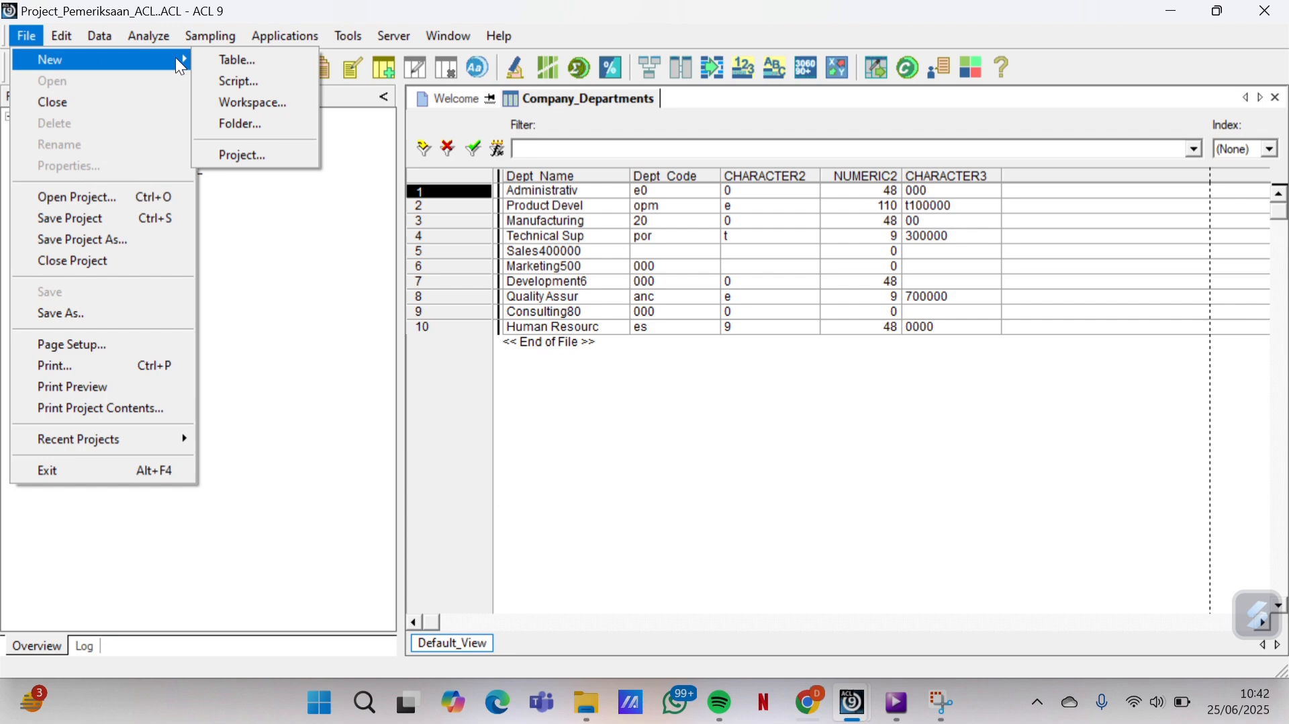
click(223, 58)
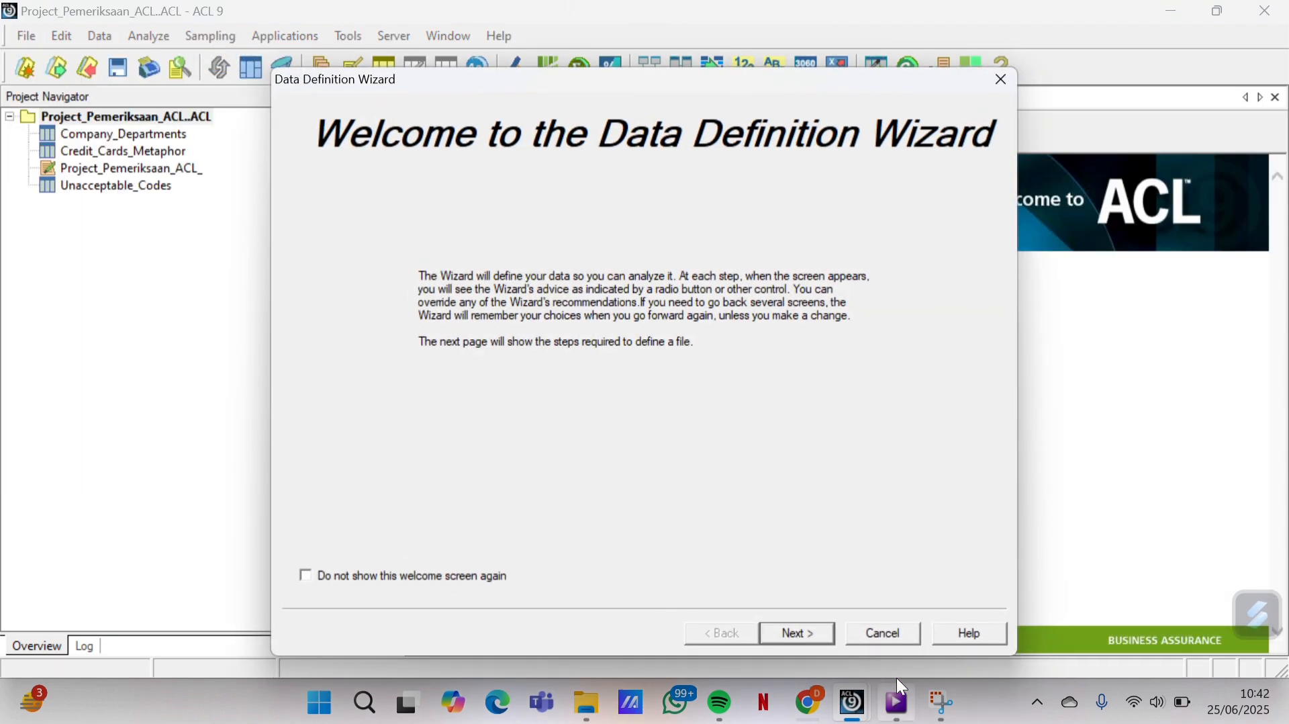
click(791, 632)
click(791, 633)
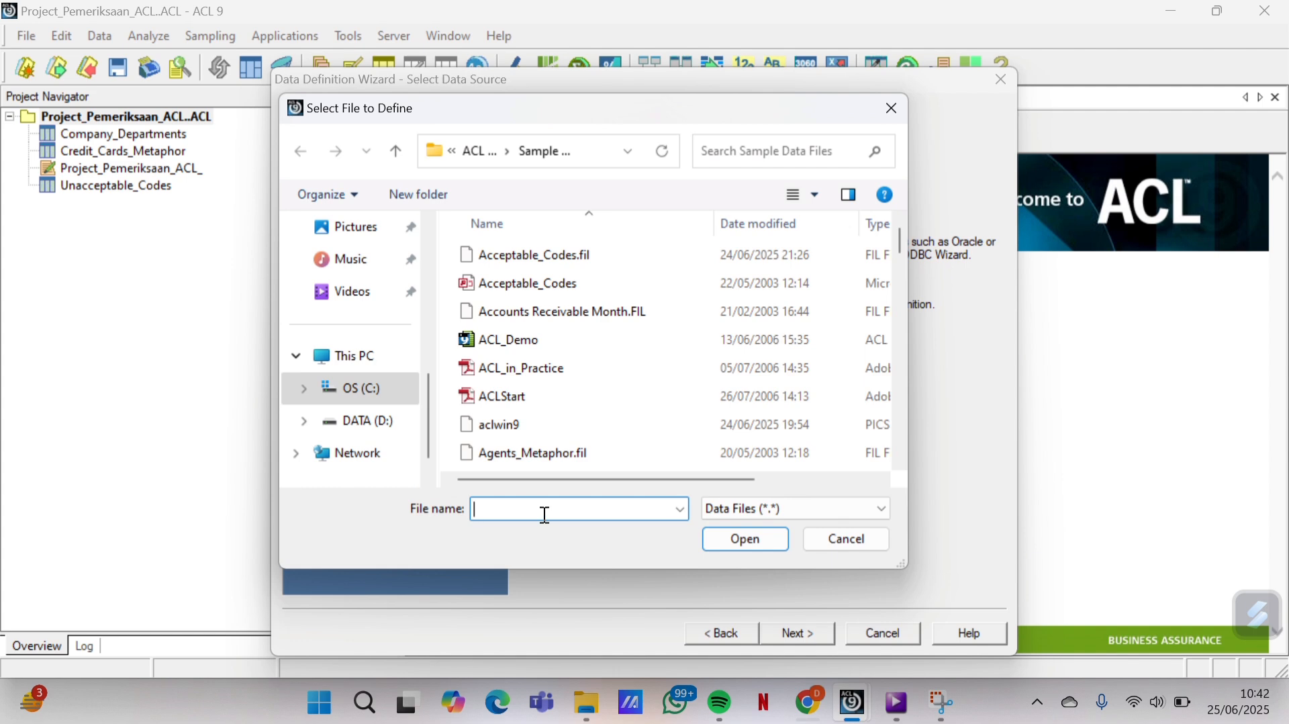
text(em)
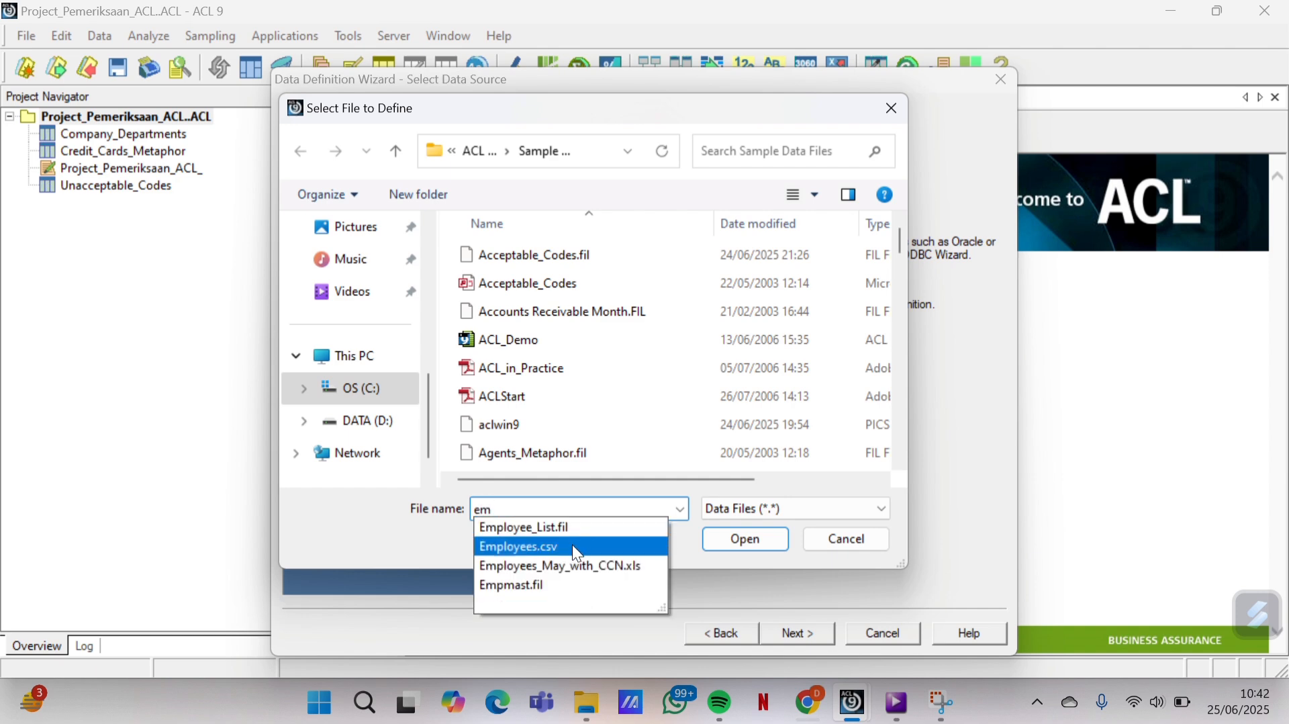
click(572, 545)
click(737, 538)
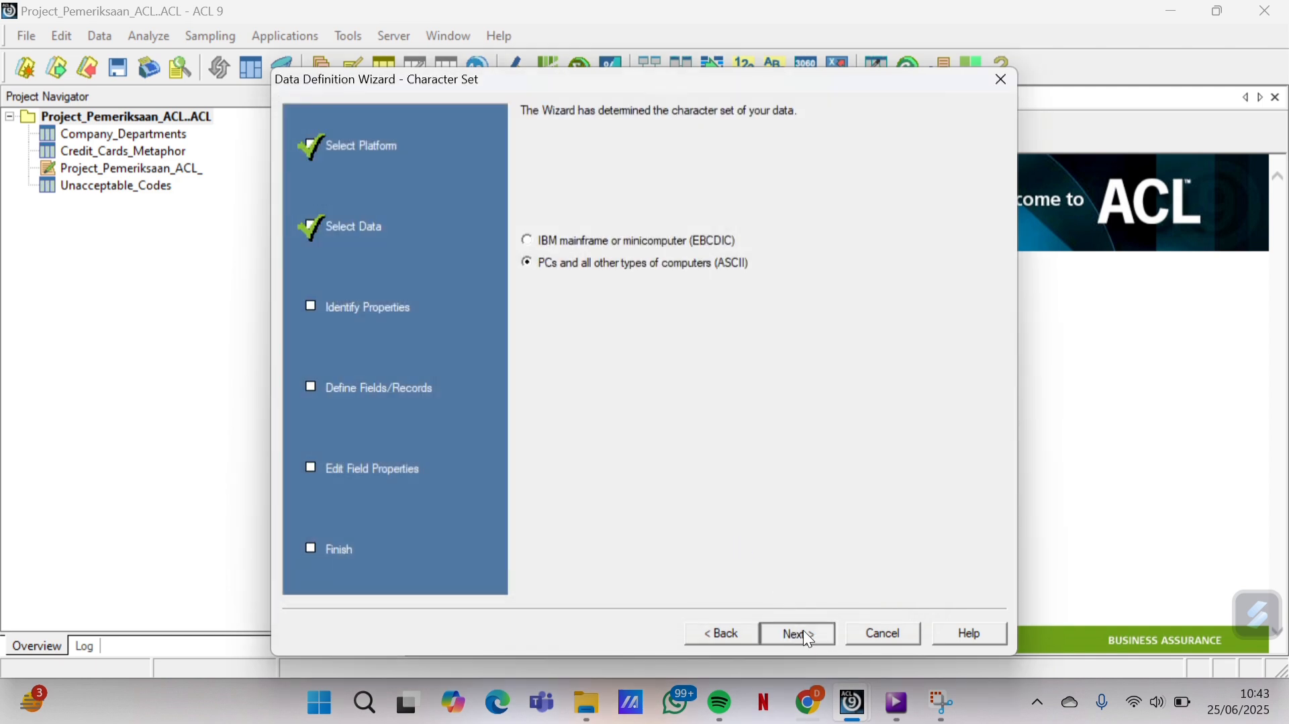
Accept ASCII, comma-delimited format with header names, and save the data file as Employees
click(804, 633)
click(803, 632)
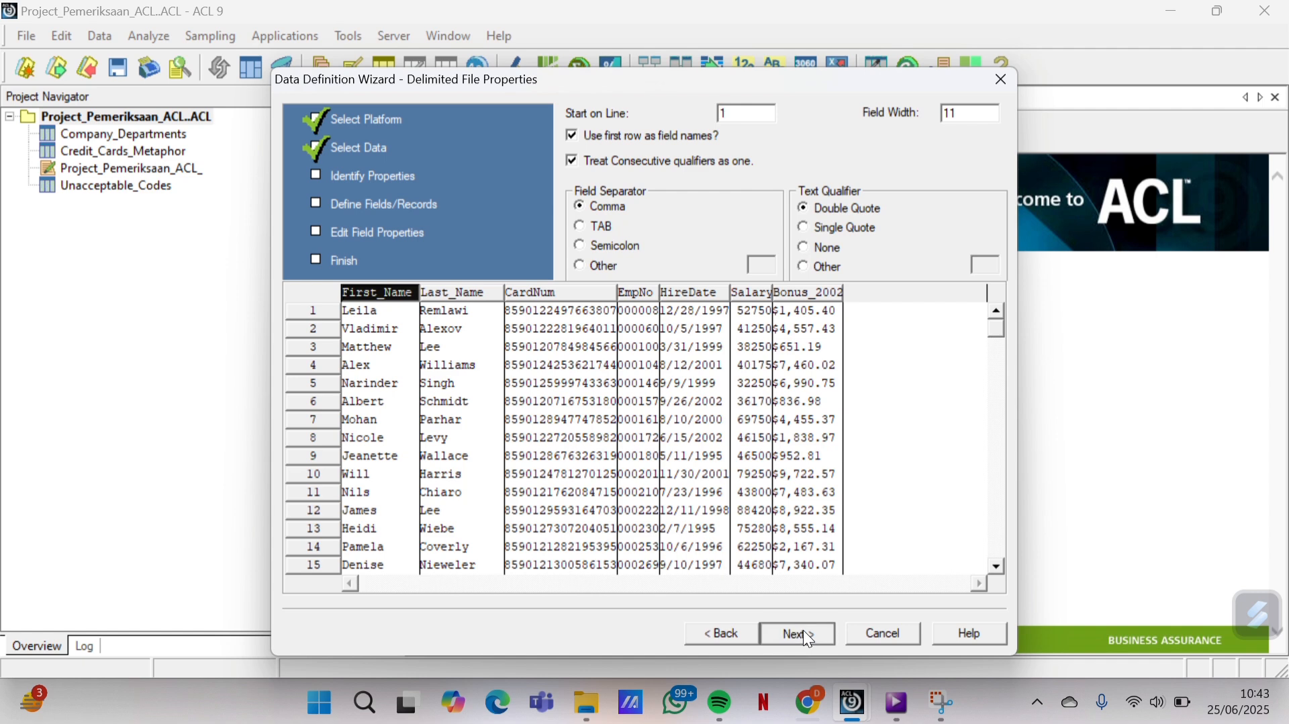
click(805, 634)
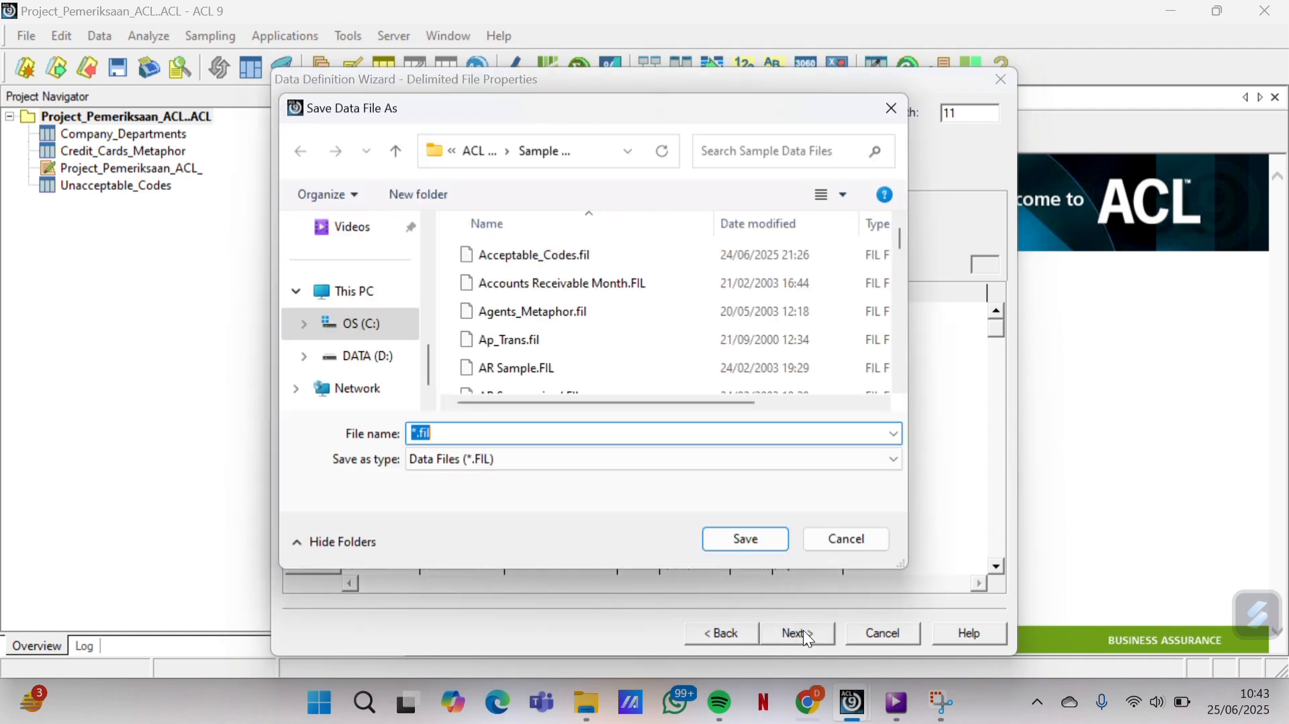
key(BackSpace)
text(E)
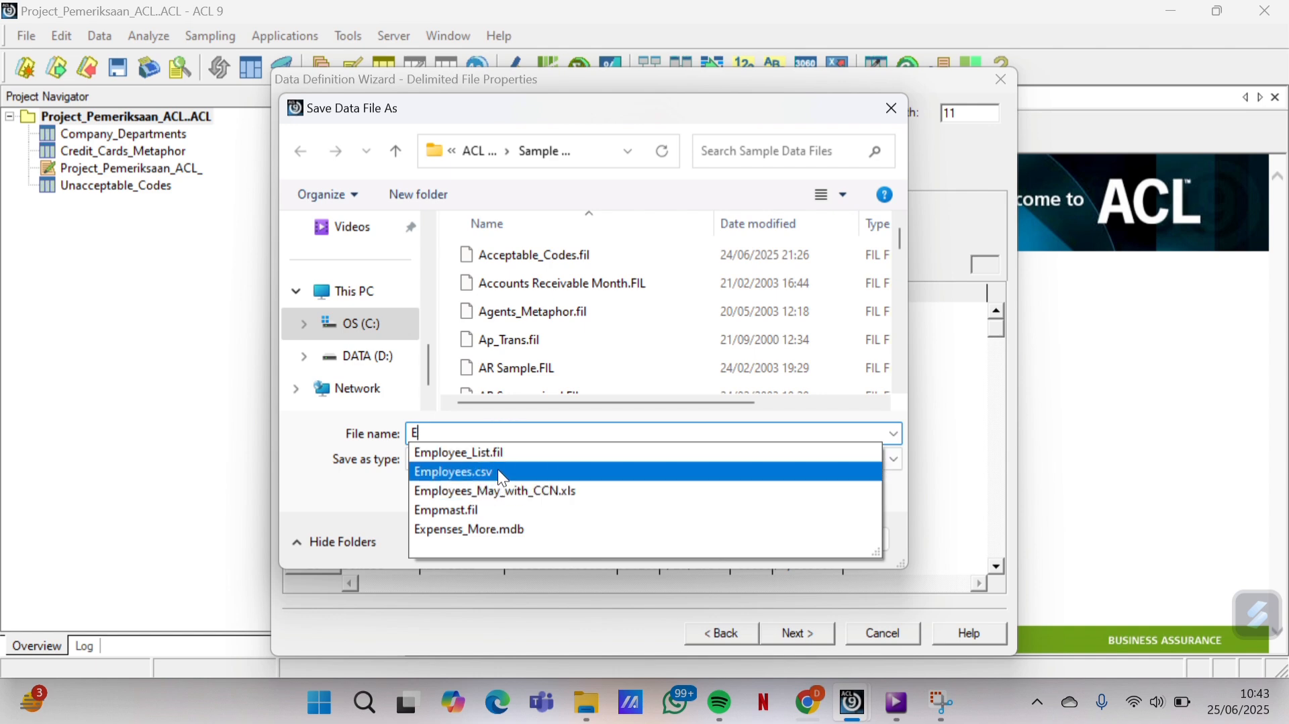
click(499, 472)
click(525, 439)
key(BackSpace)
key(BackSpace)
key(BackSpace)
key(BackSpace)
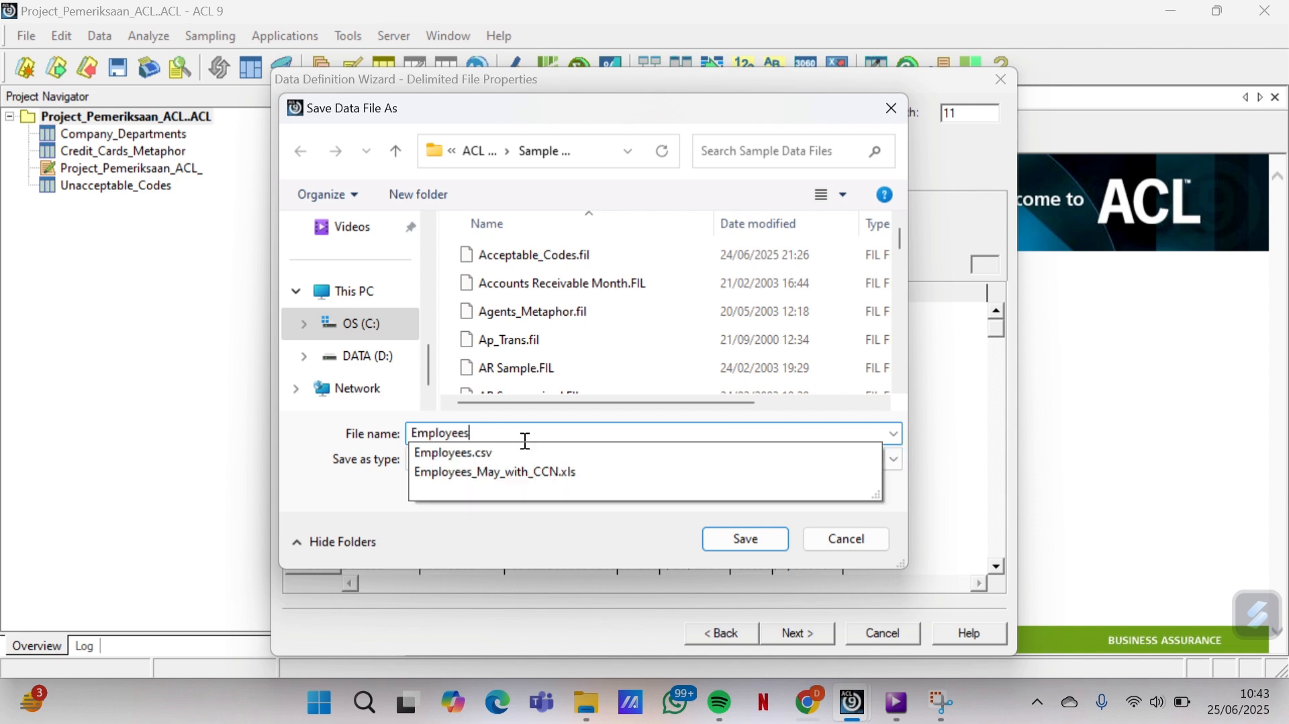
click(755, 542)
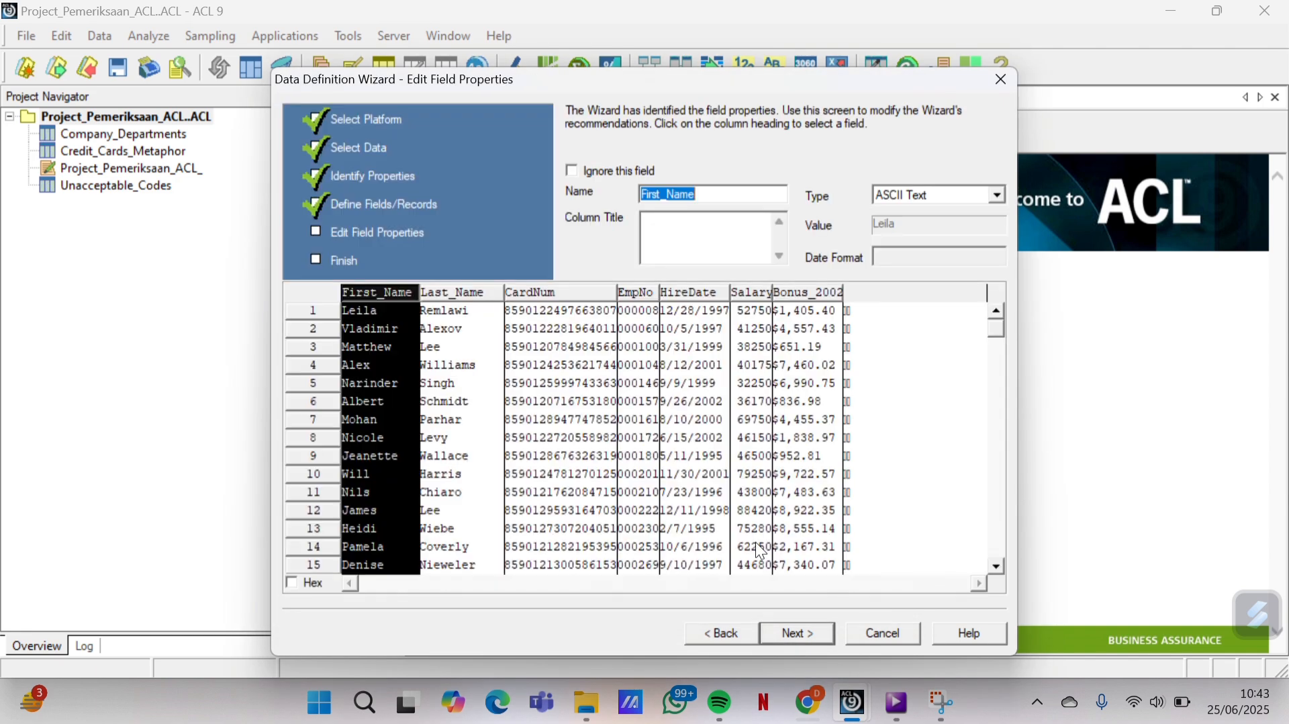
Finish the wizard and save the table as Employees
click(814, 630)
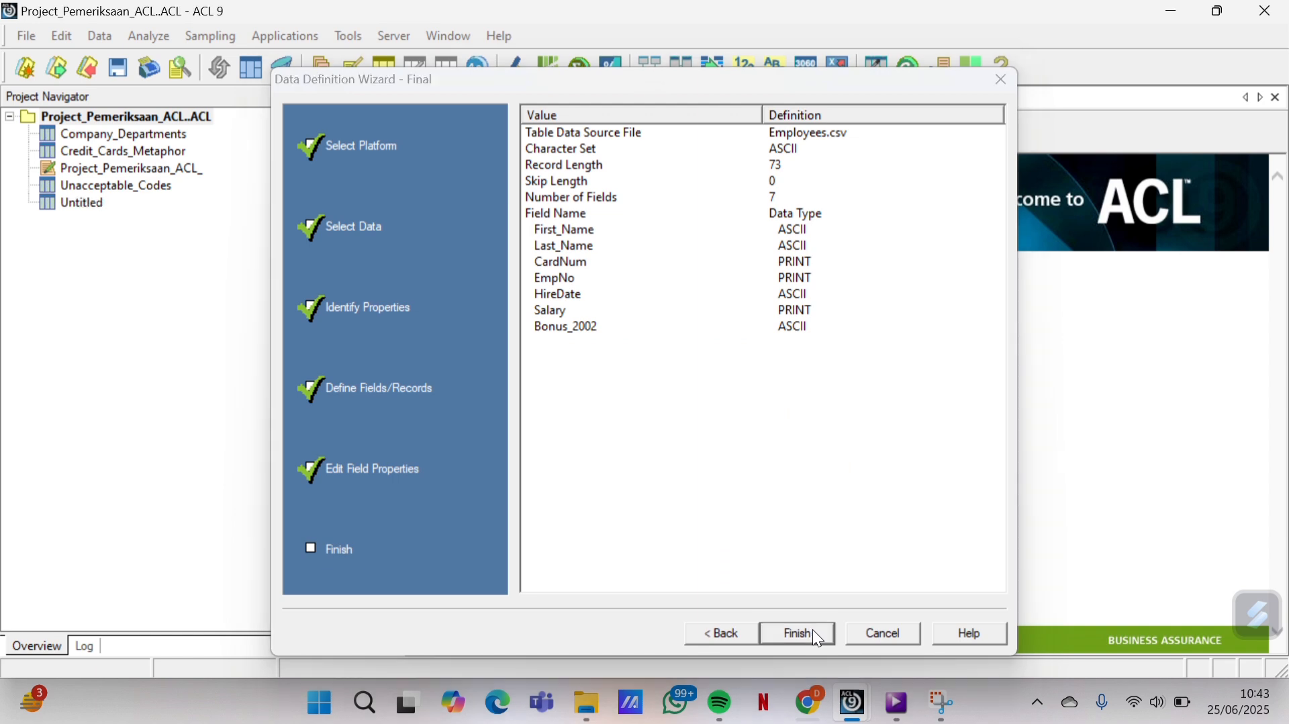
click(814, 630)
click(749, 318)
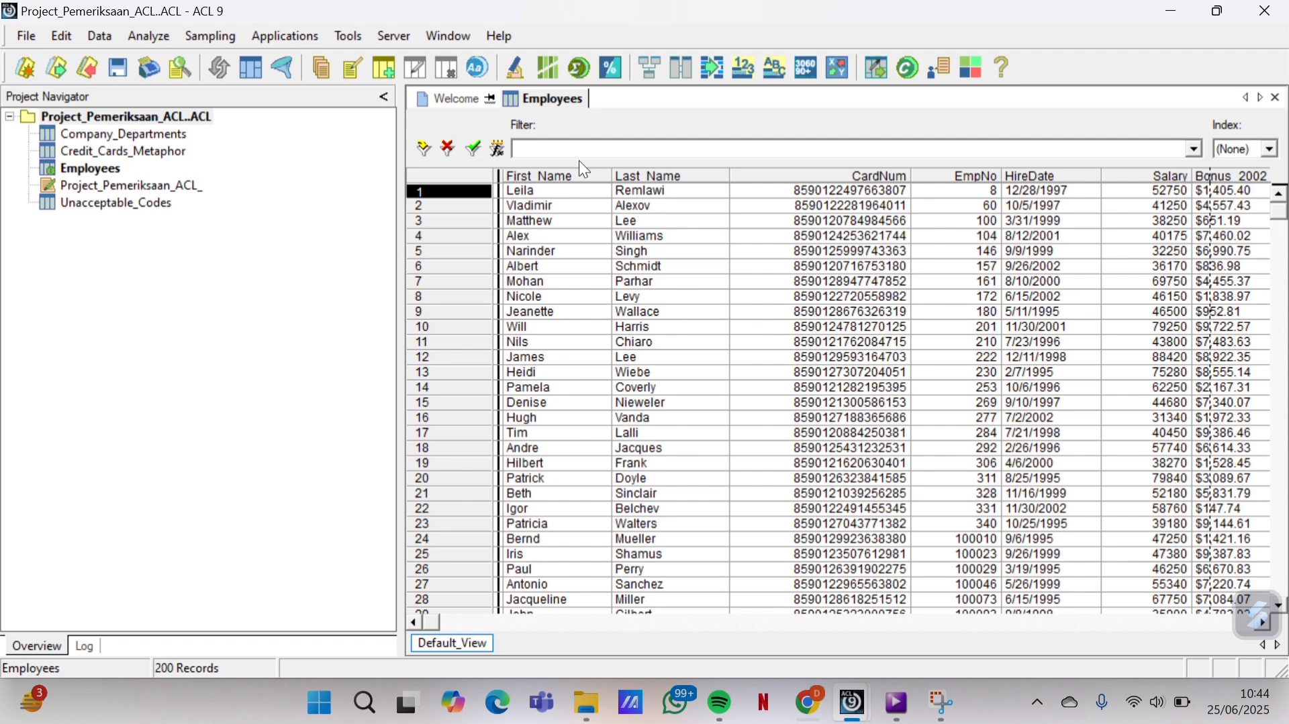
Start a new table from Acceptable_Codes.mdb, accepting ASCII, Access format and the Acceptable_Codes table
click(25, 37)
mouse_move(155, 70)
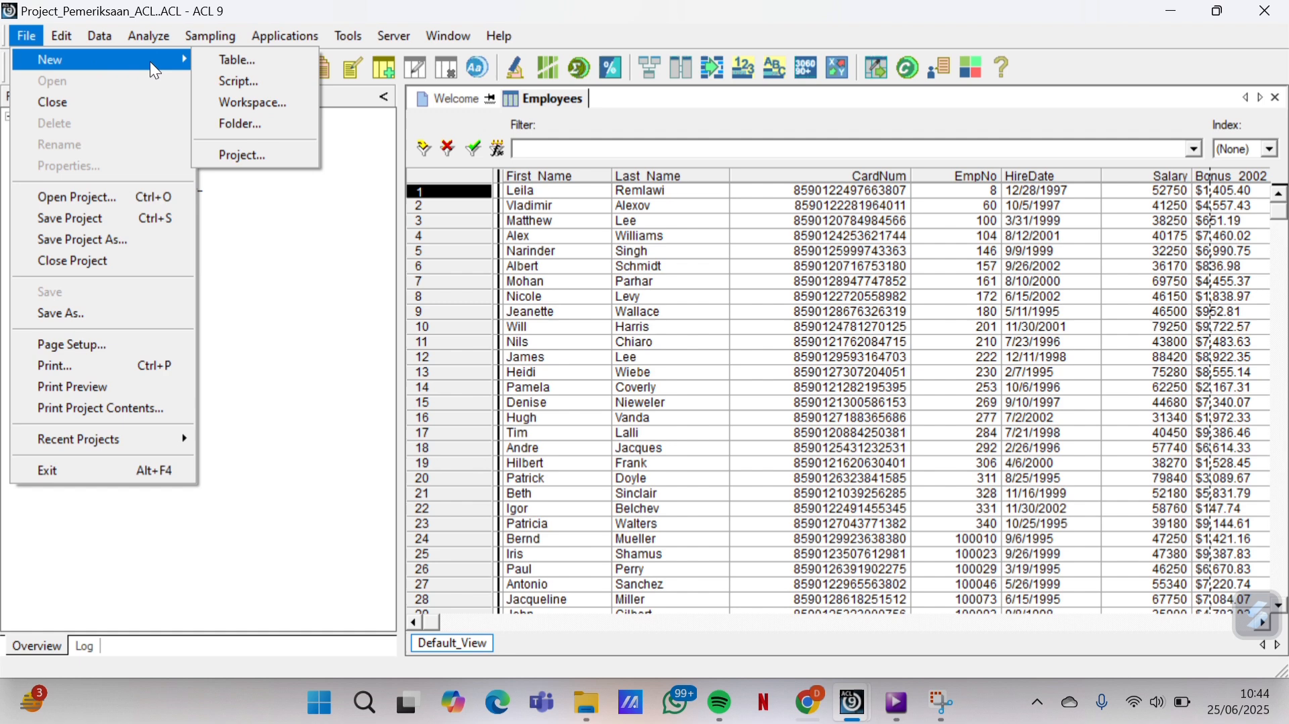
click(235, 64)
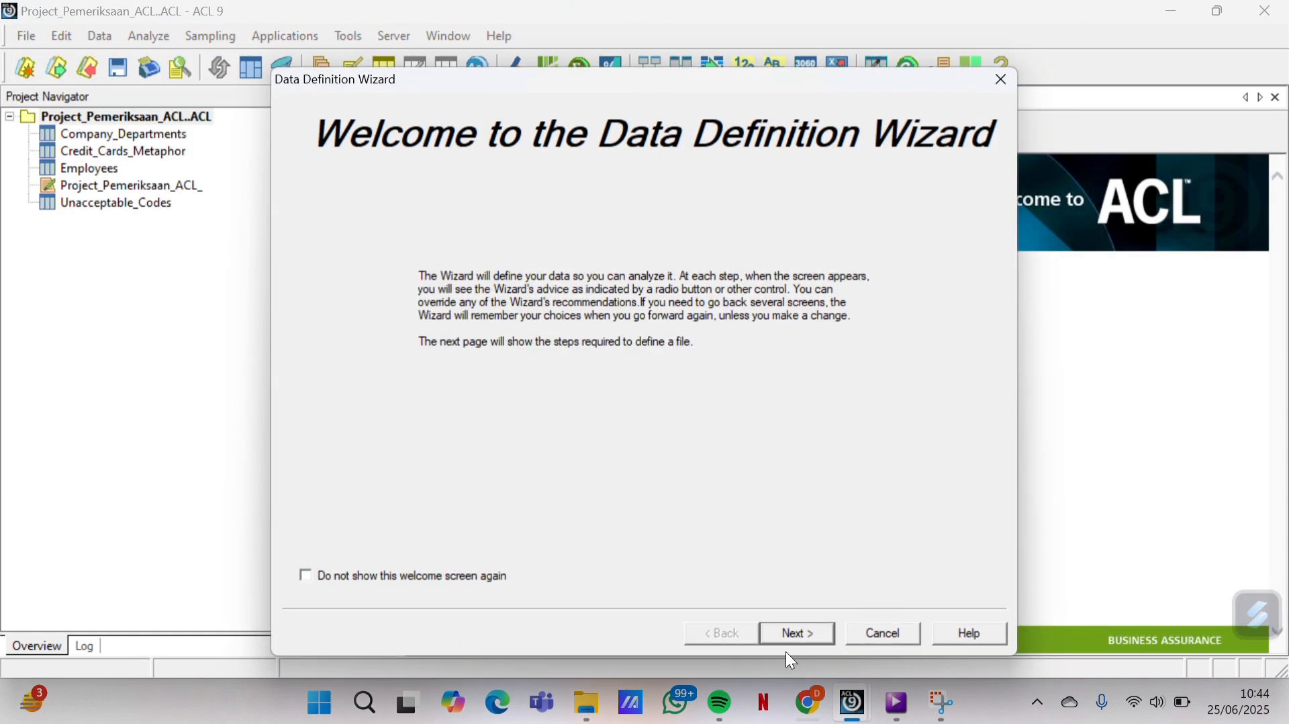
click(793, 635)
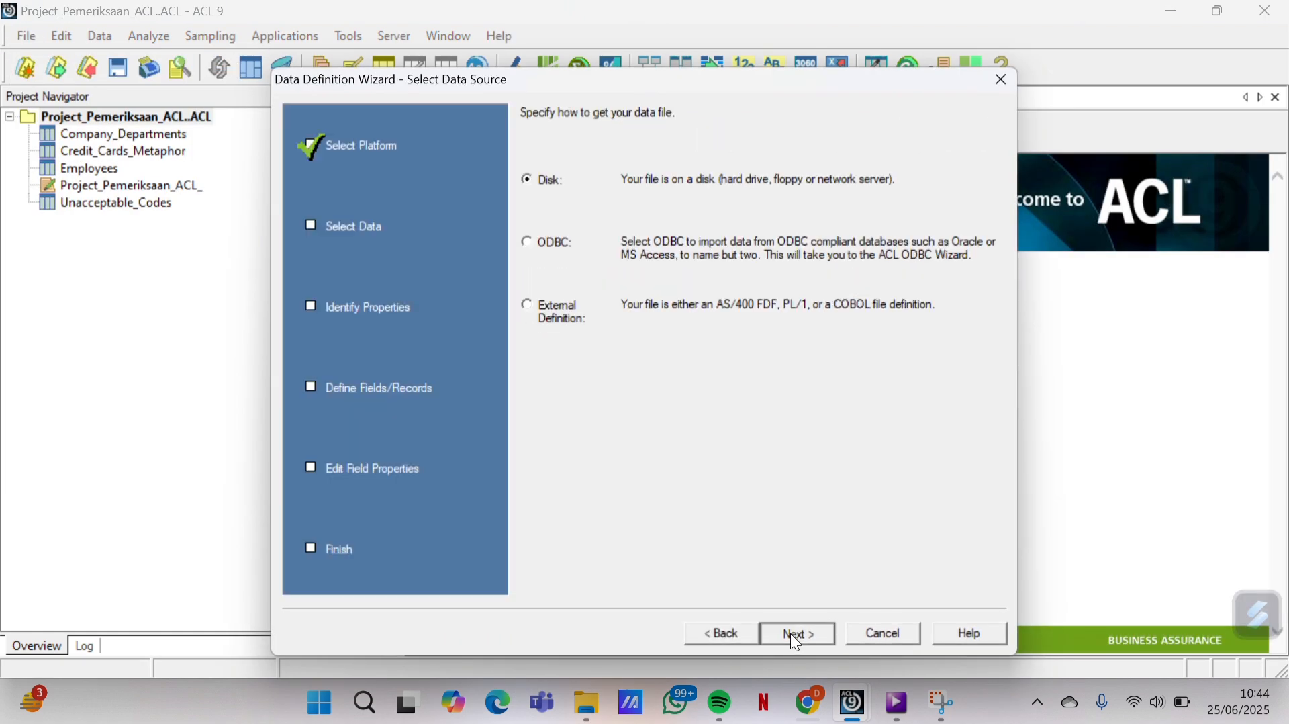
click(791, 634)
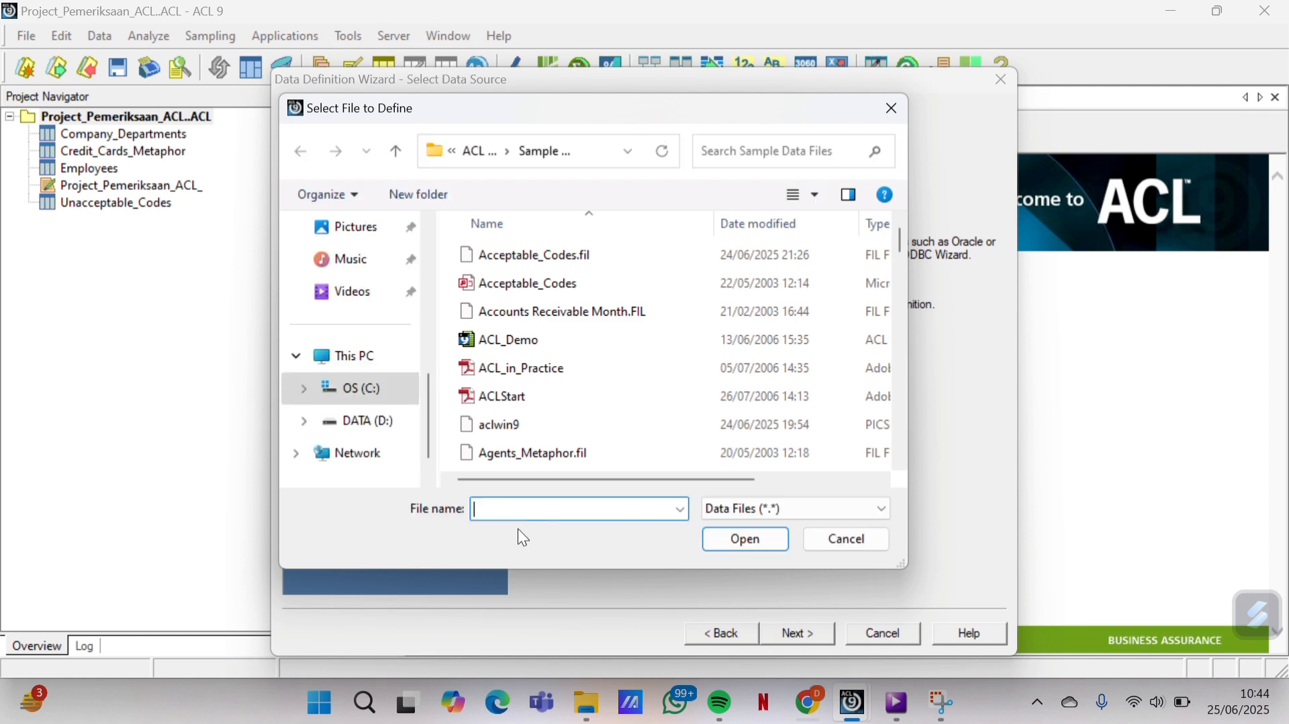
text(acc)
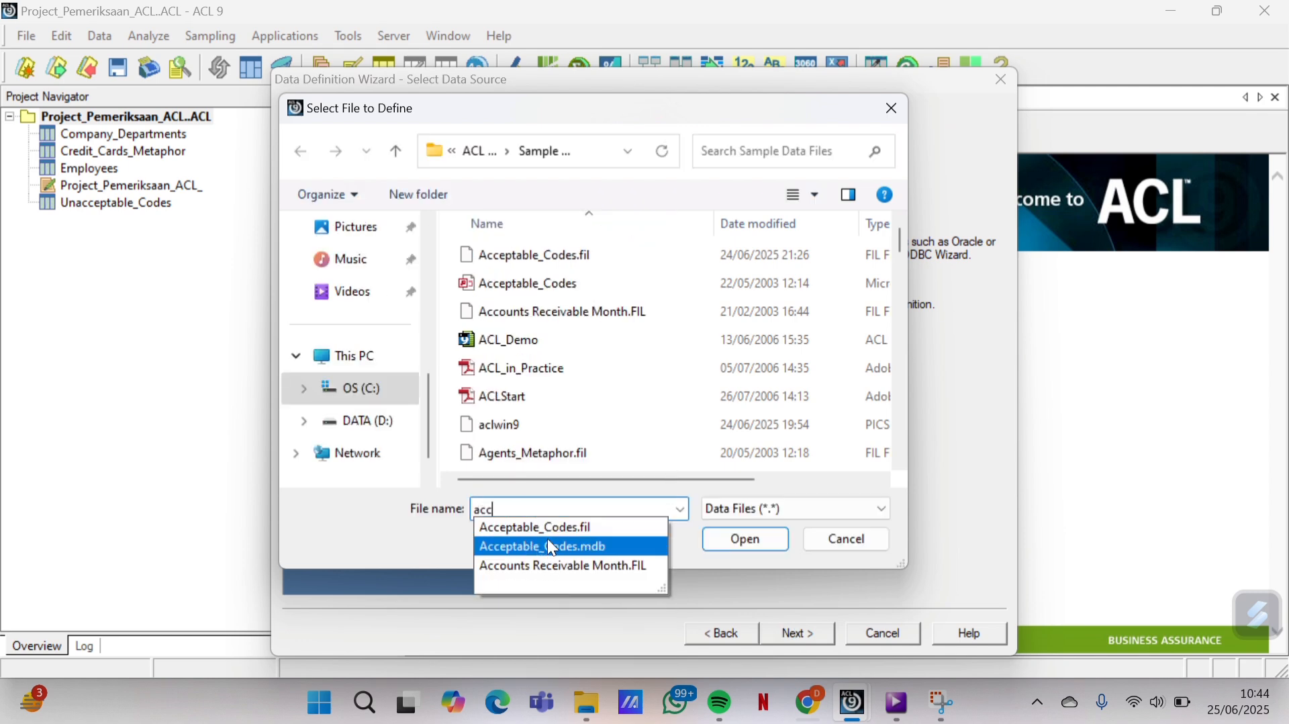
click(561, 551)
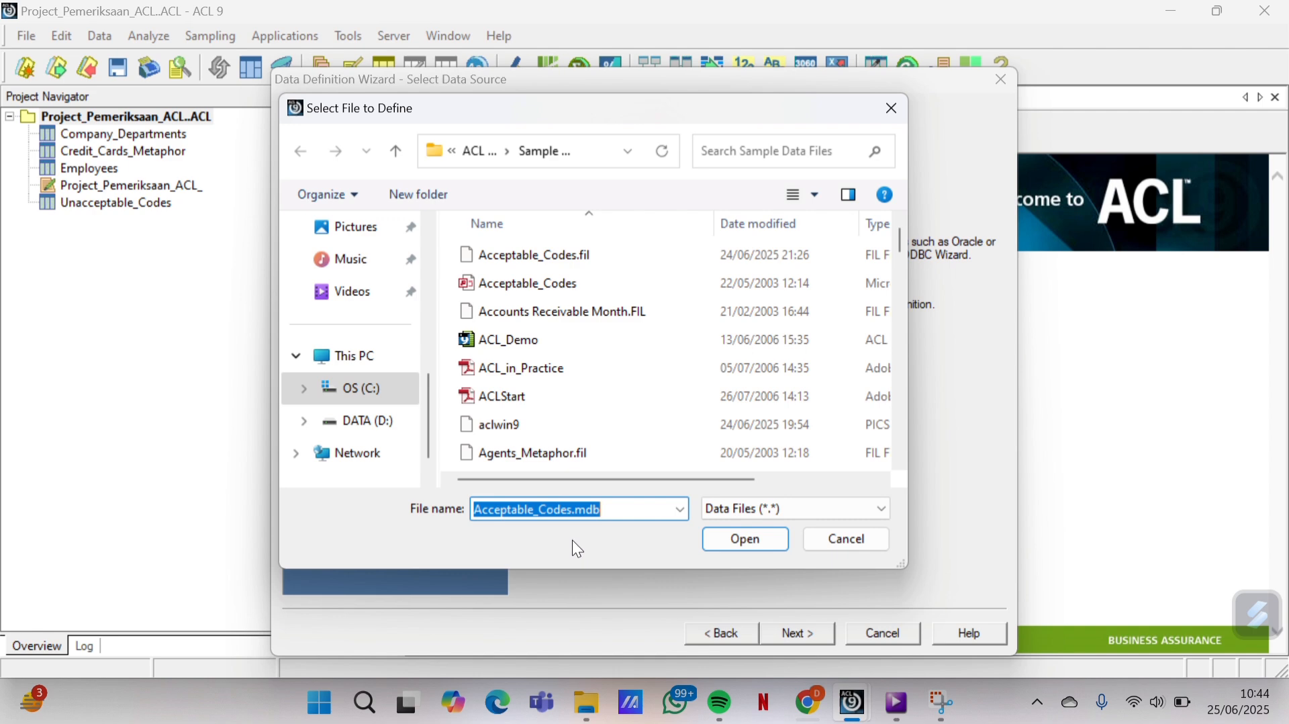
click(744, 550)
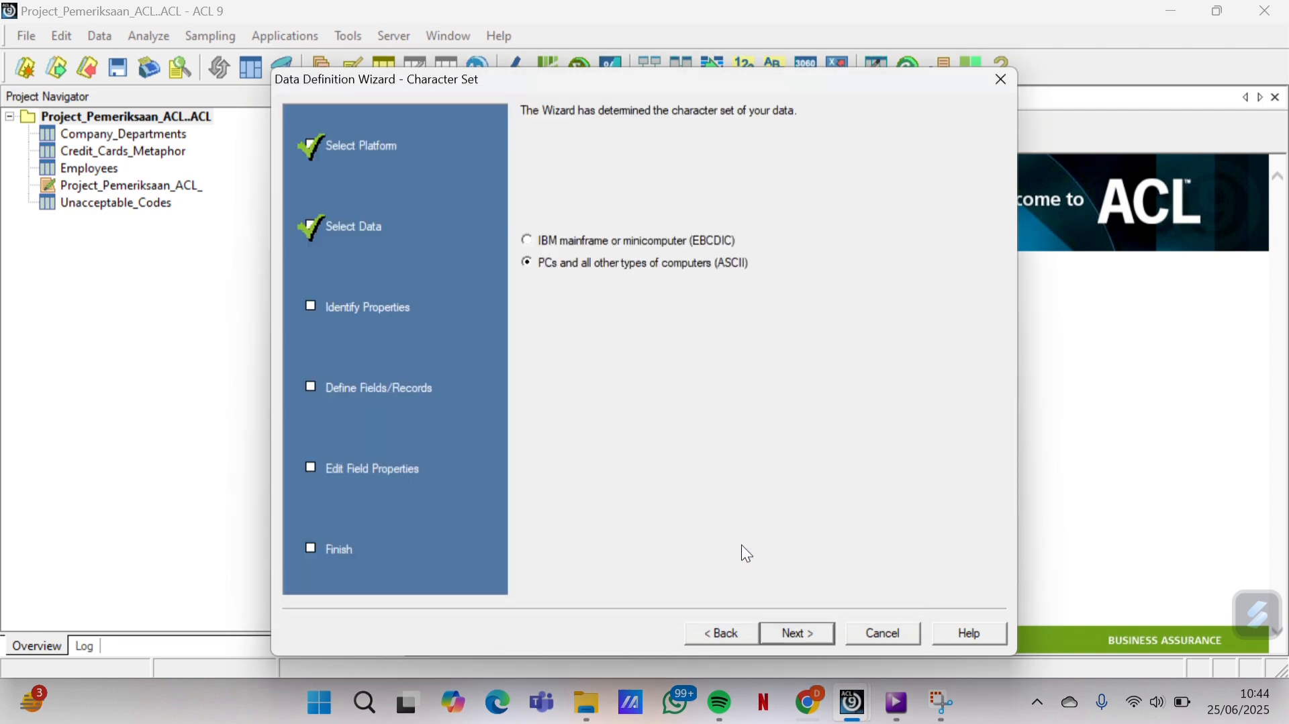
click(799, 638)
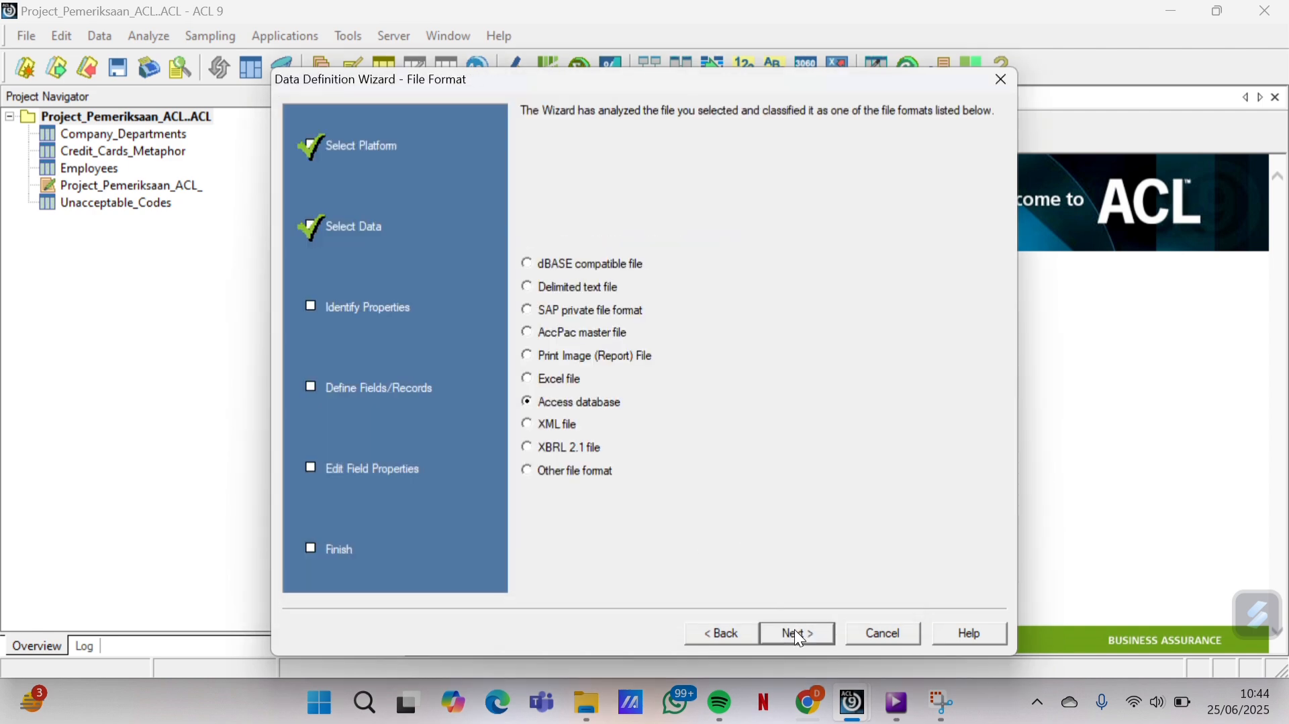
click(799, 637)
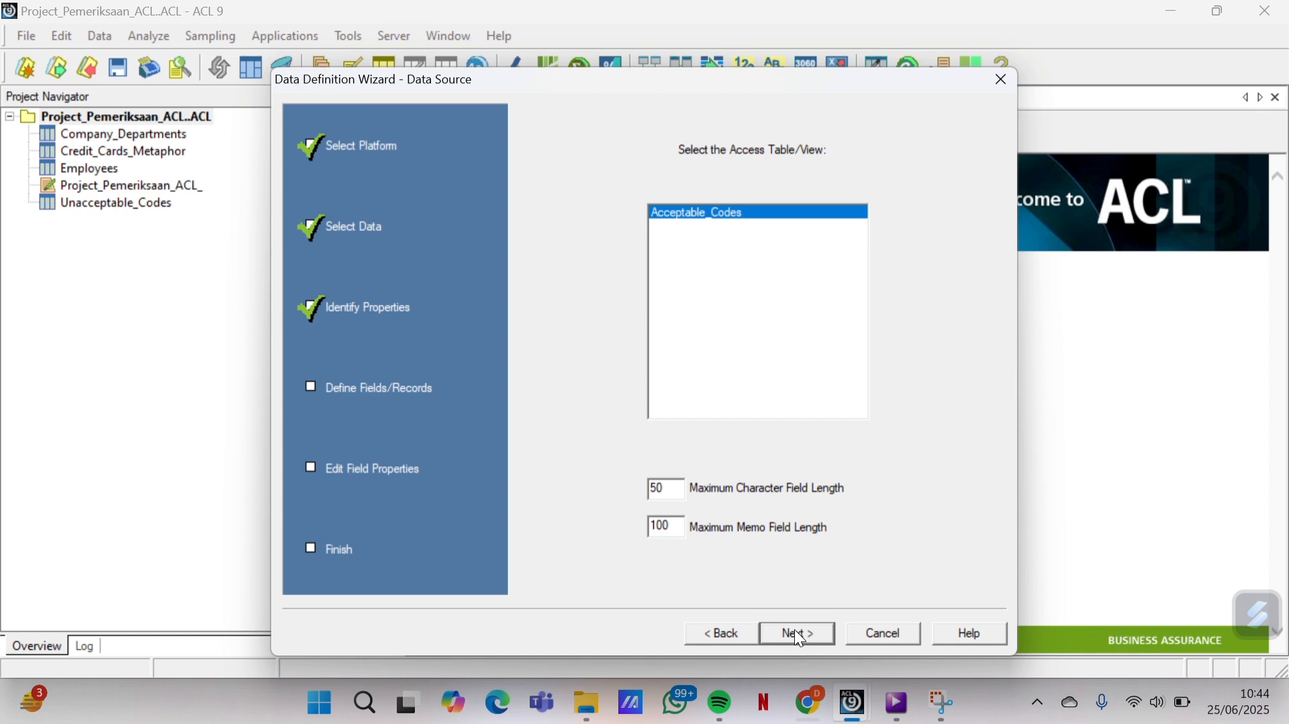
click(799, 638)
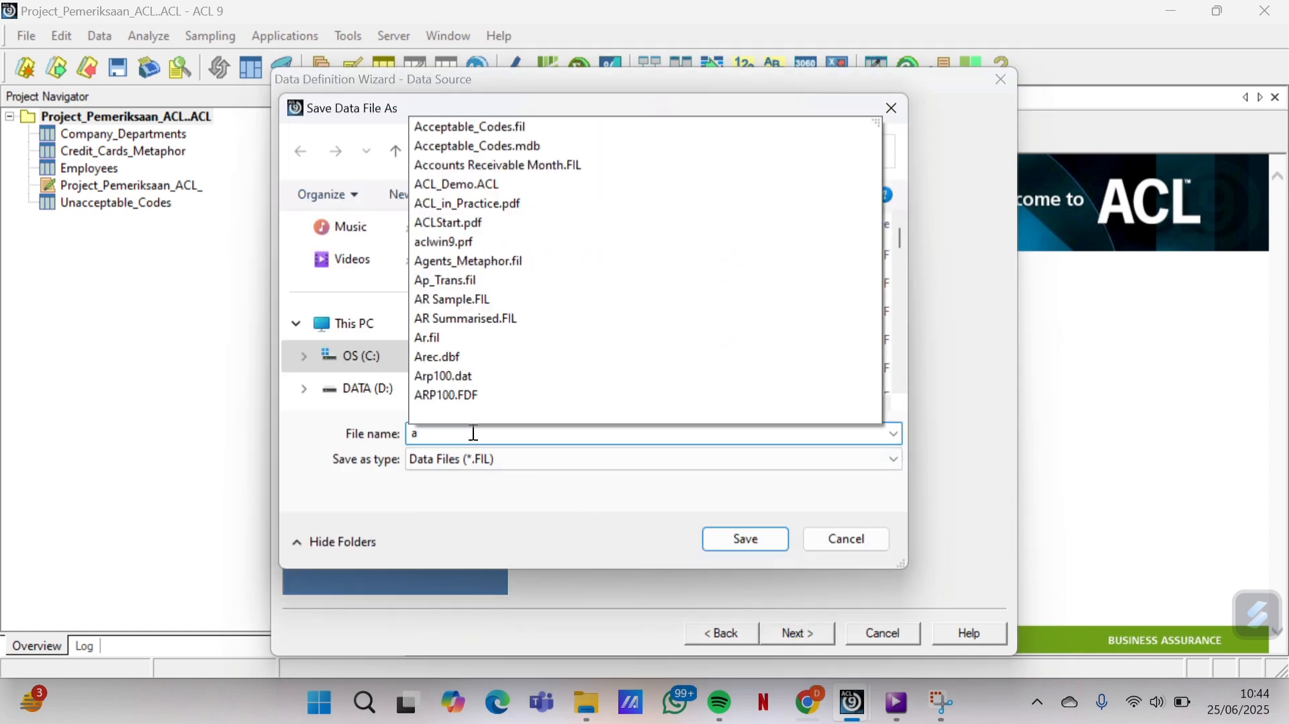
Save the data as Acceptable_Codes, replacing the existing Acceptable_Codes.fil, and finish the wizard
text(cc)
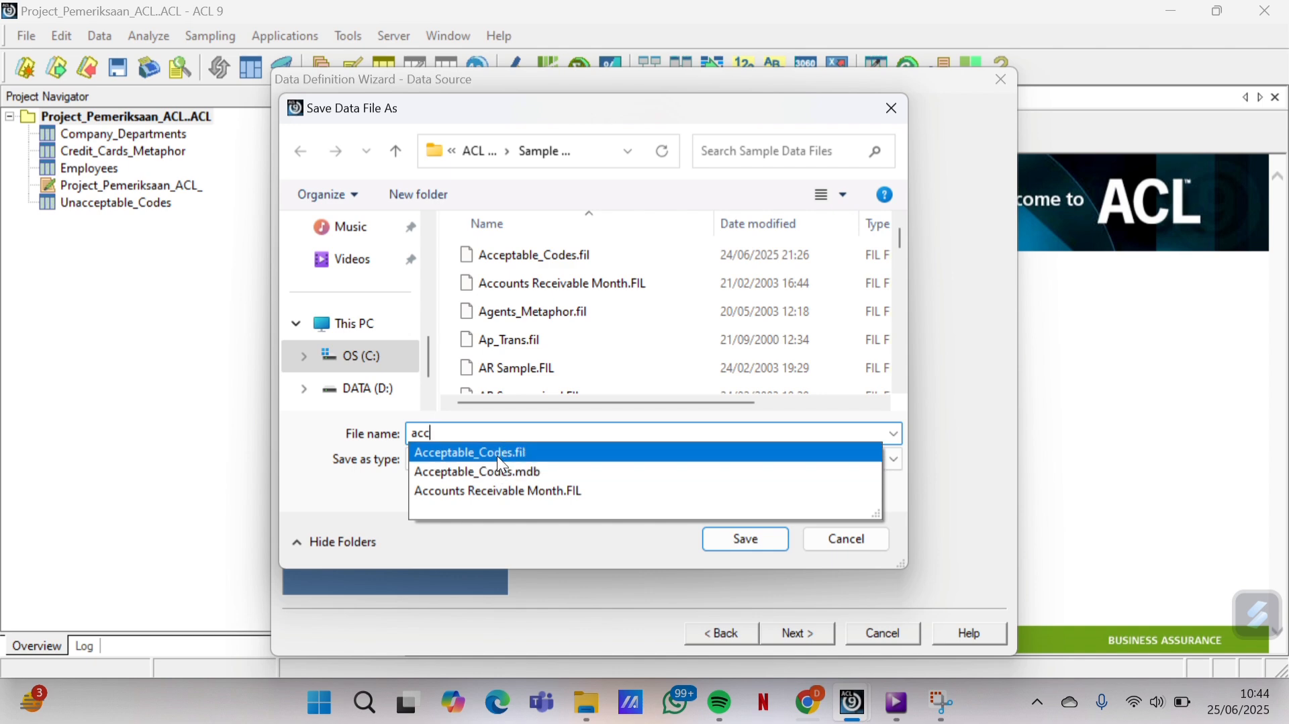
click(497, 455)
click(530, 435)
key(BackSpace)
key(BackSpace)
key(BackSpace)
key(BackSpace)
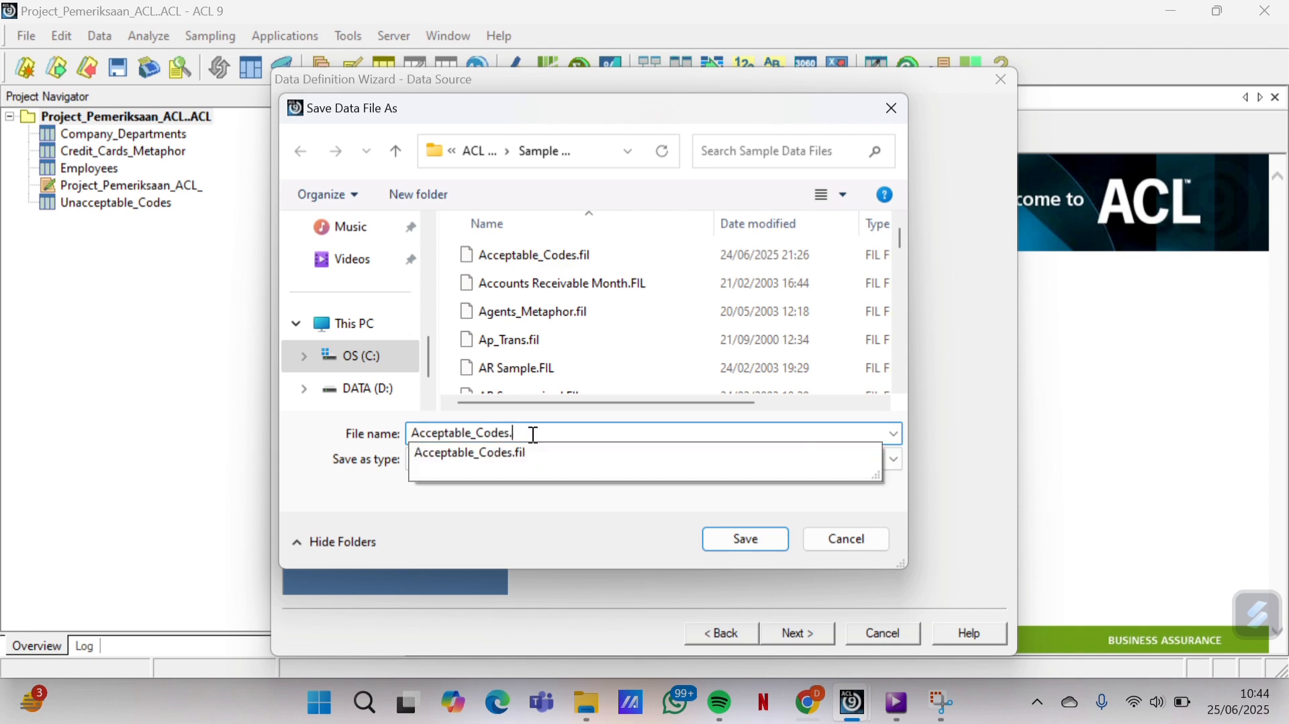
click(733, 535)
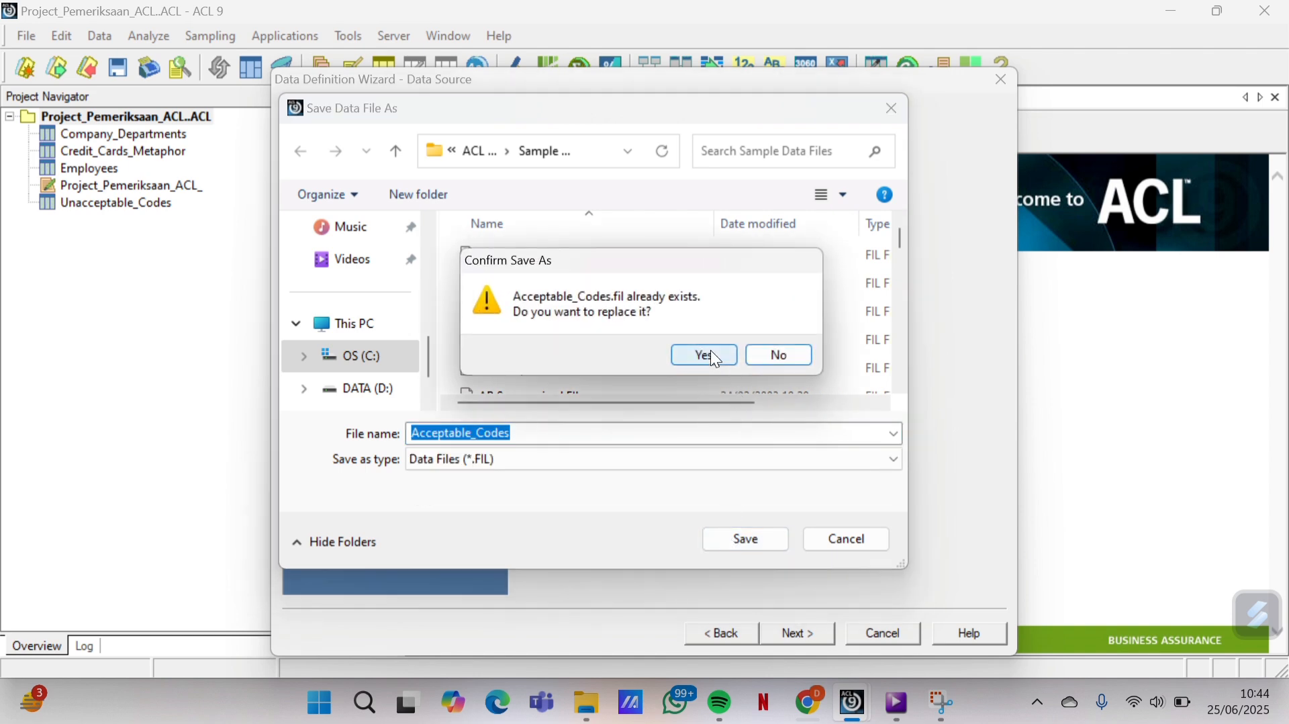
click(705, 354)
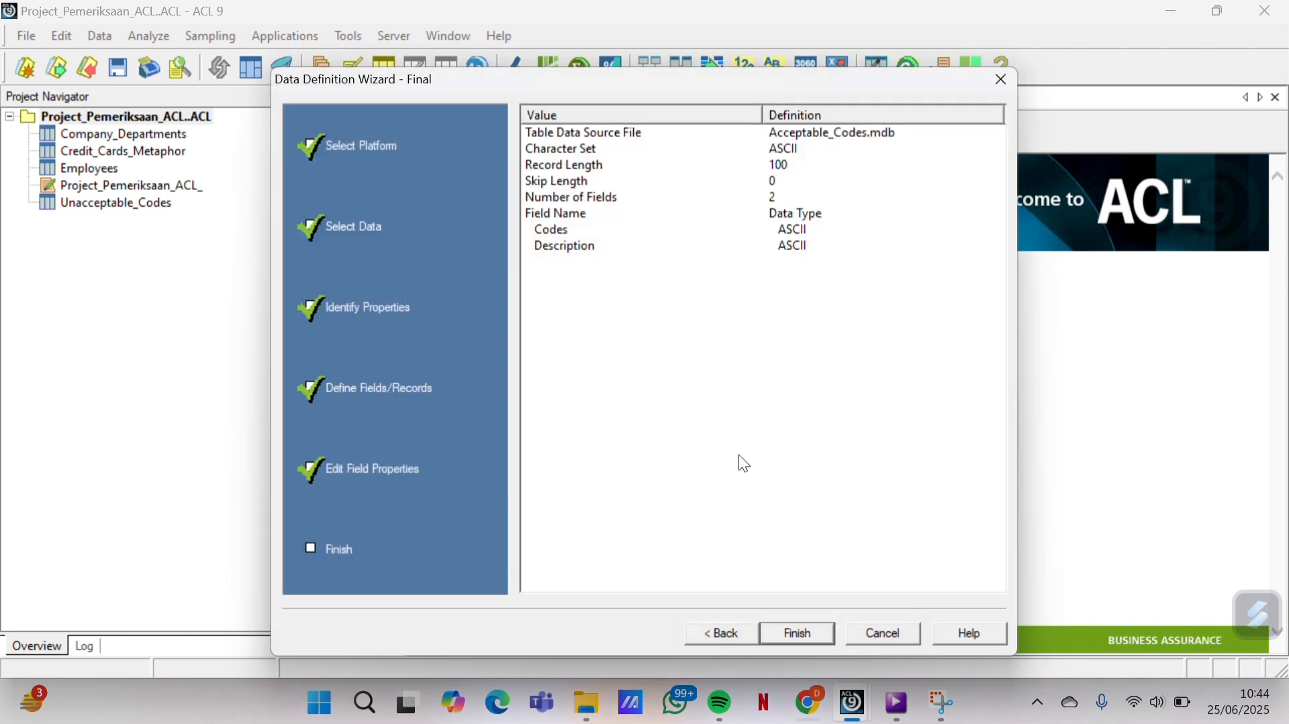
click(799, 629)
Name the imported table Acceptable_Codes, then open Credit_Cards_Metaphor (456 records) from the project
click(744, 320)
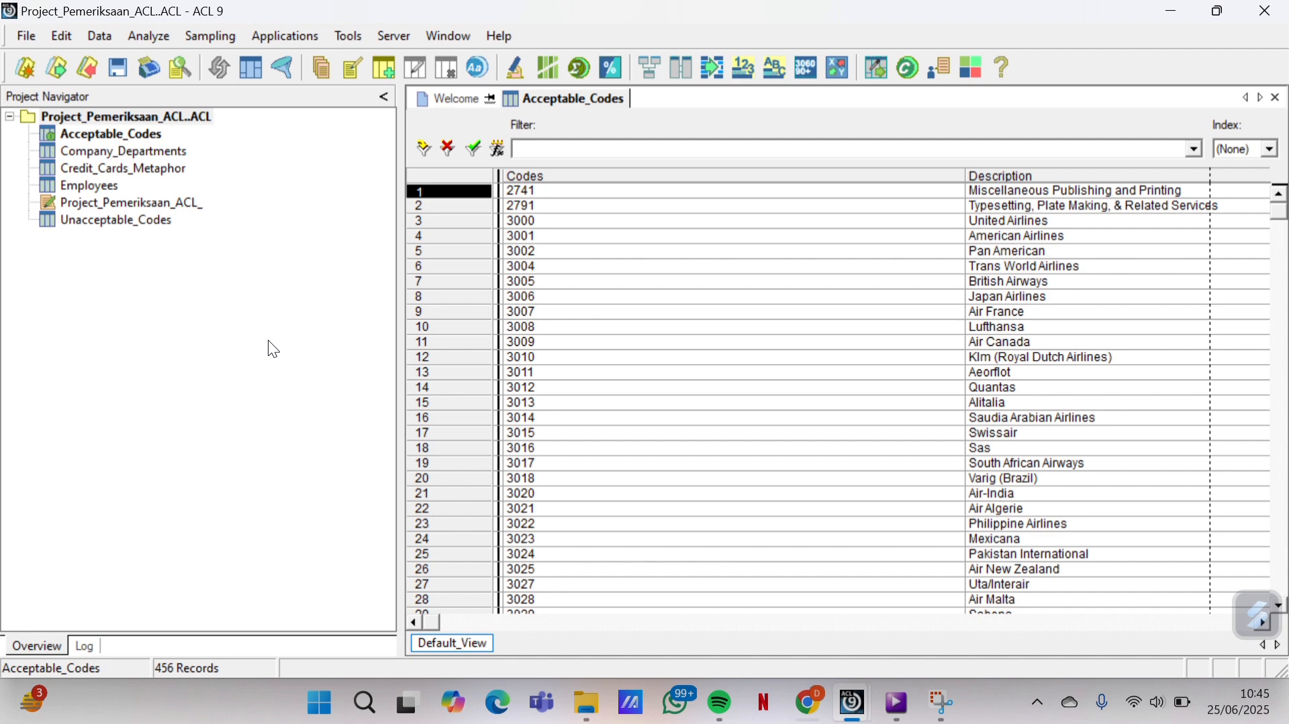
click(156, 172)
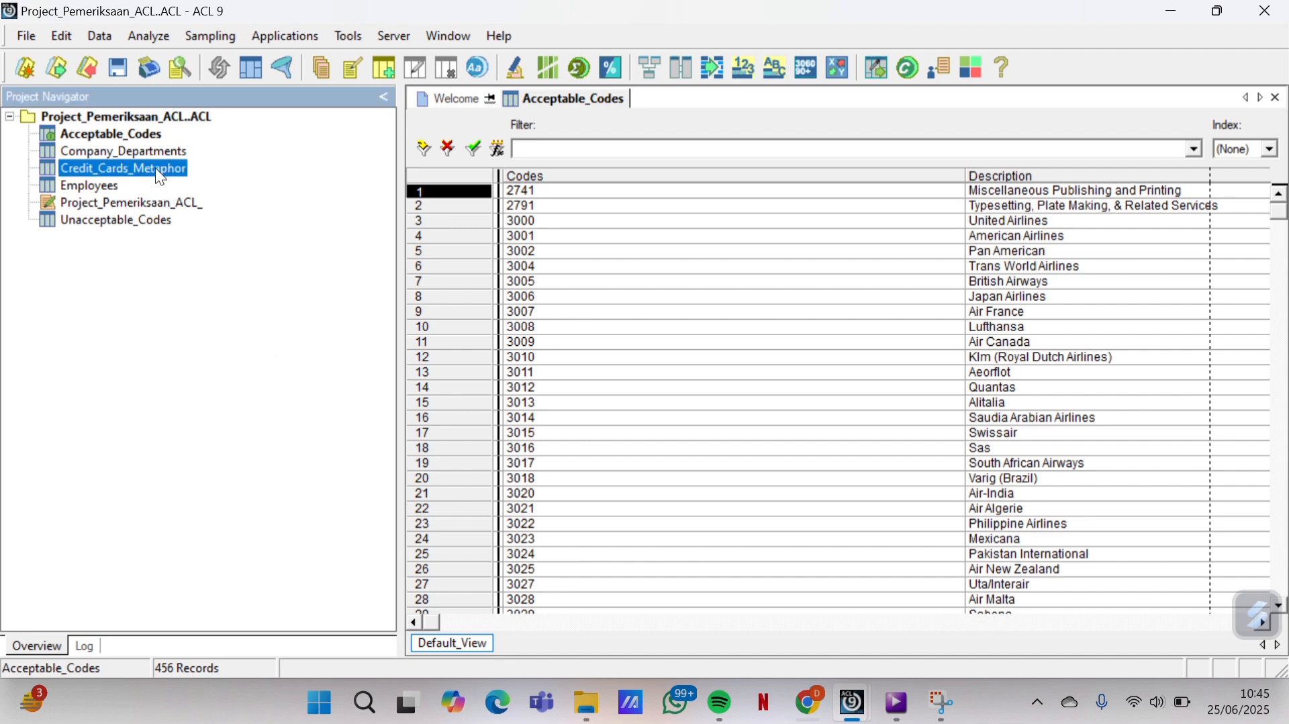
double_click(156, 168)
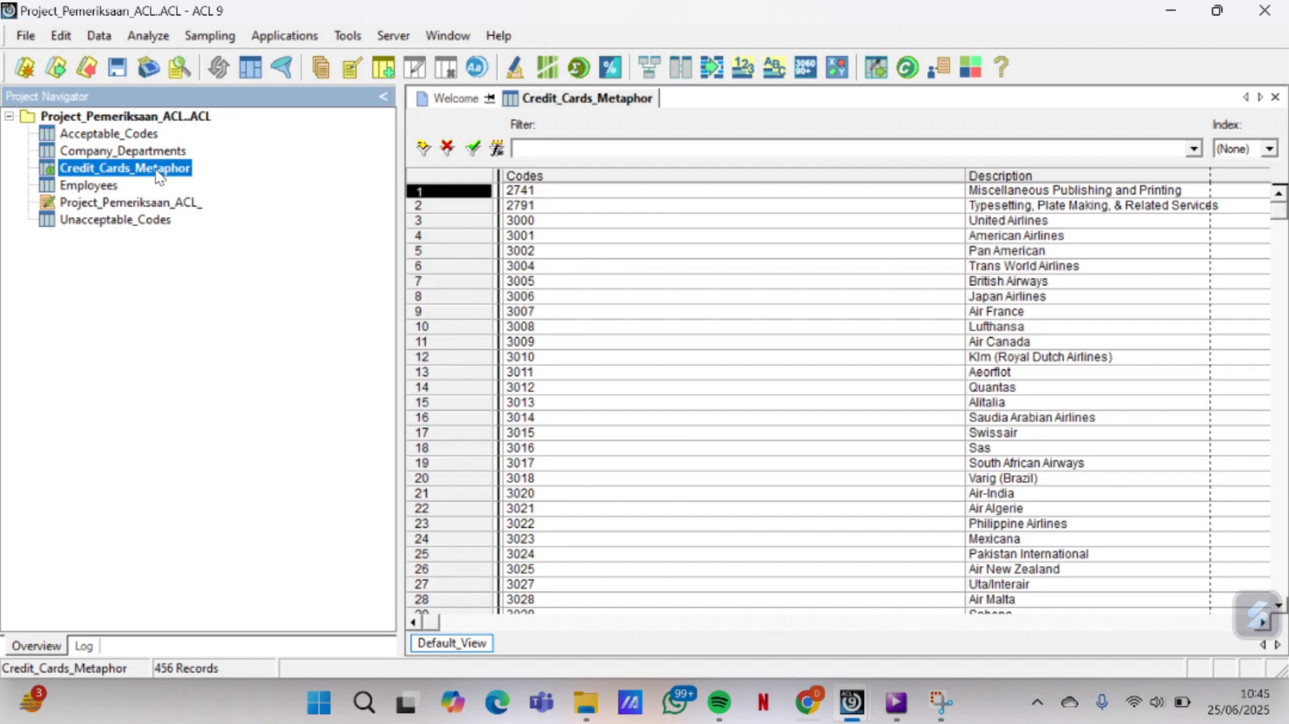
click(61, 35)
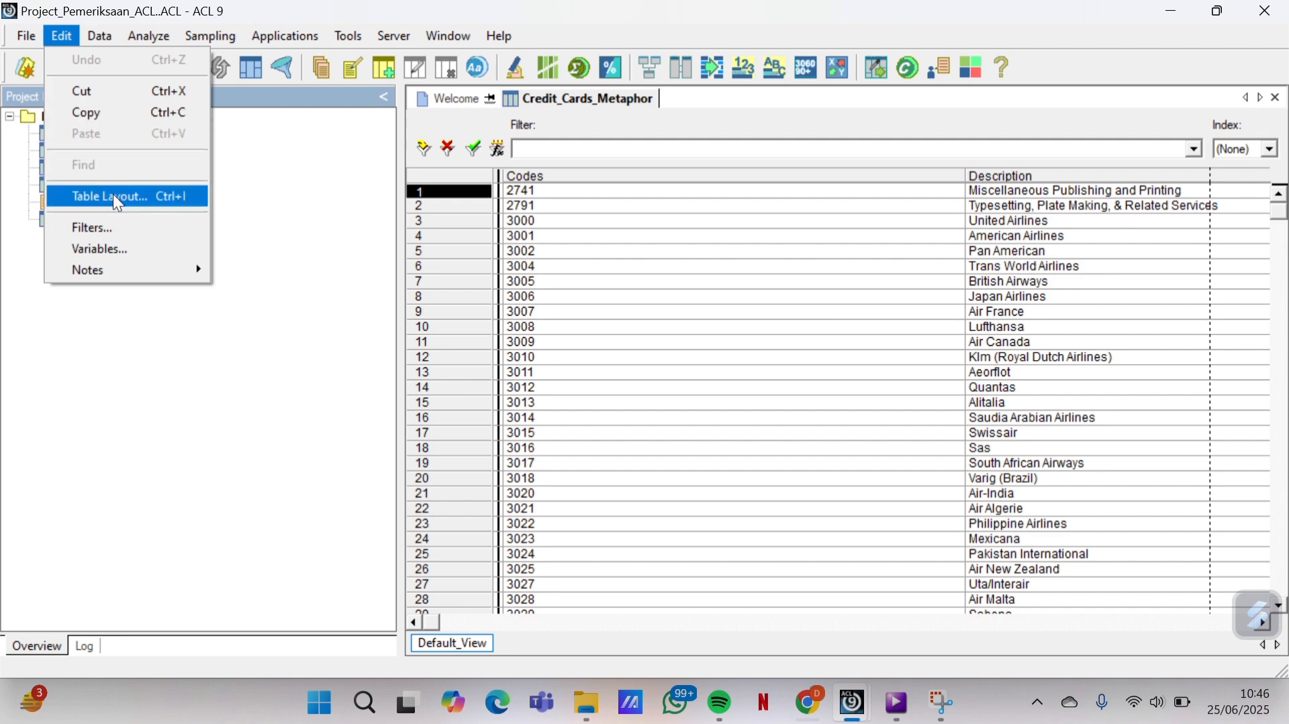
click(122, 209)
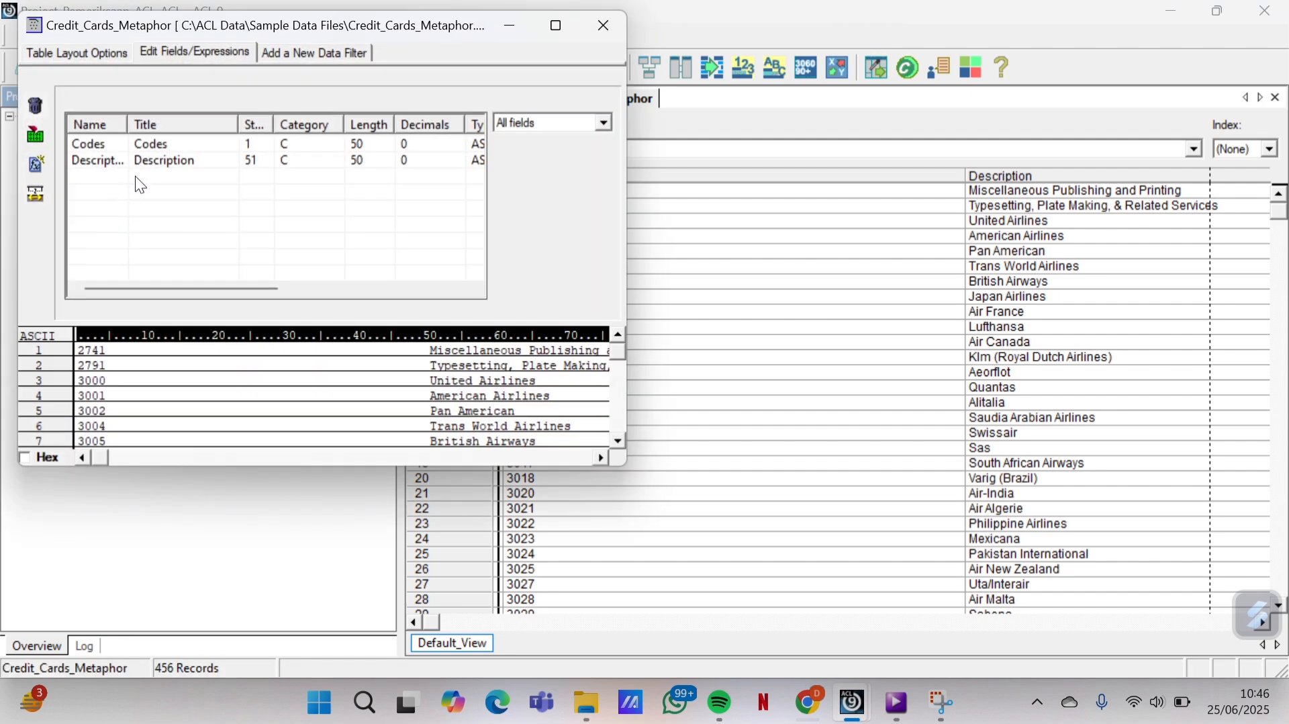
double_click(162, 143)
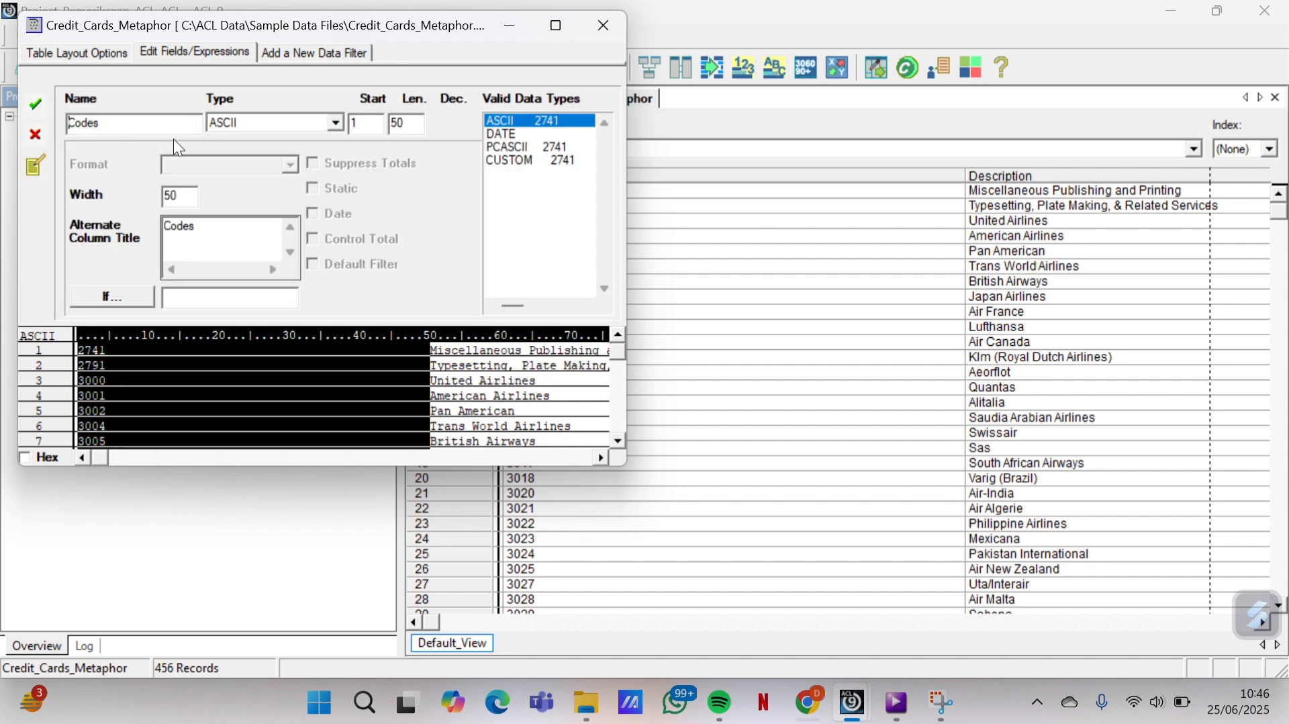
click(394, 129)
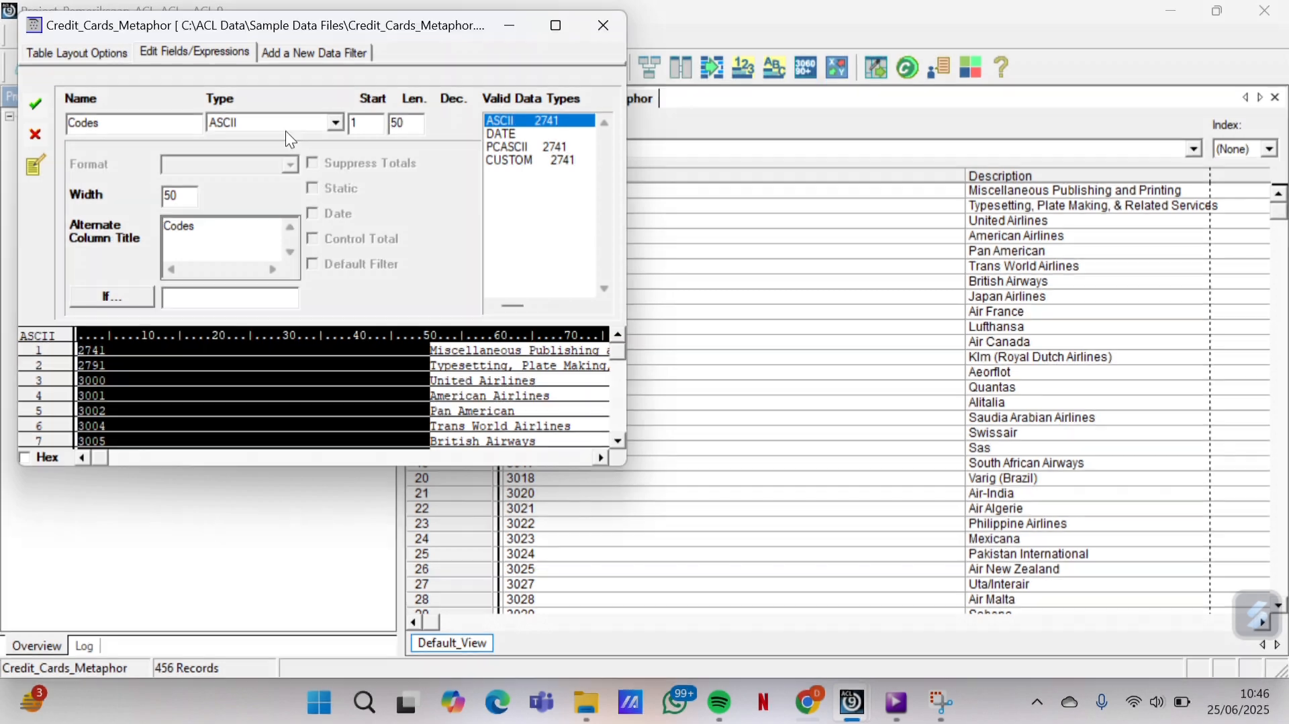
click(35, 105)
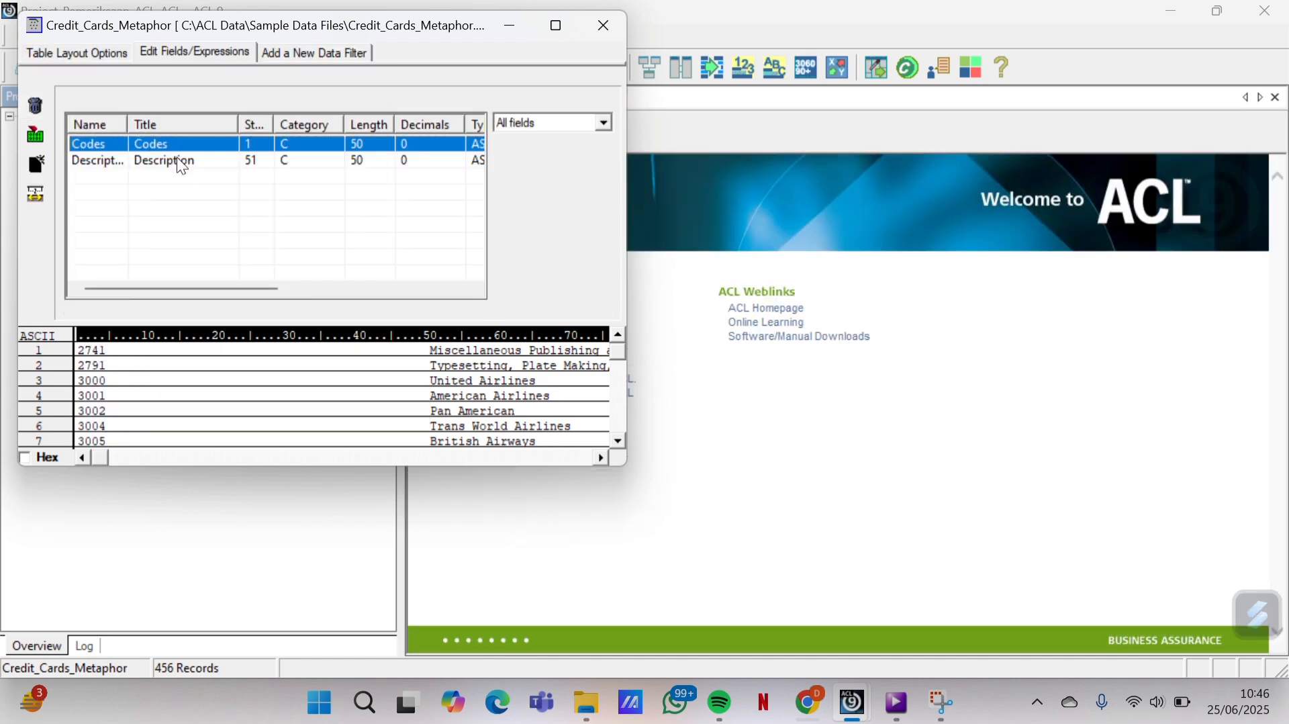
click(176, 157)
double_click(176, 158)
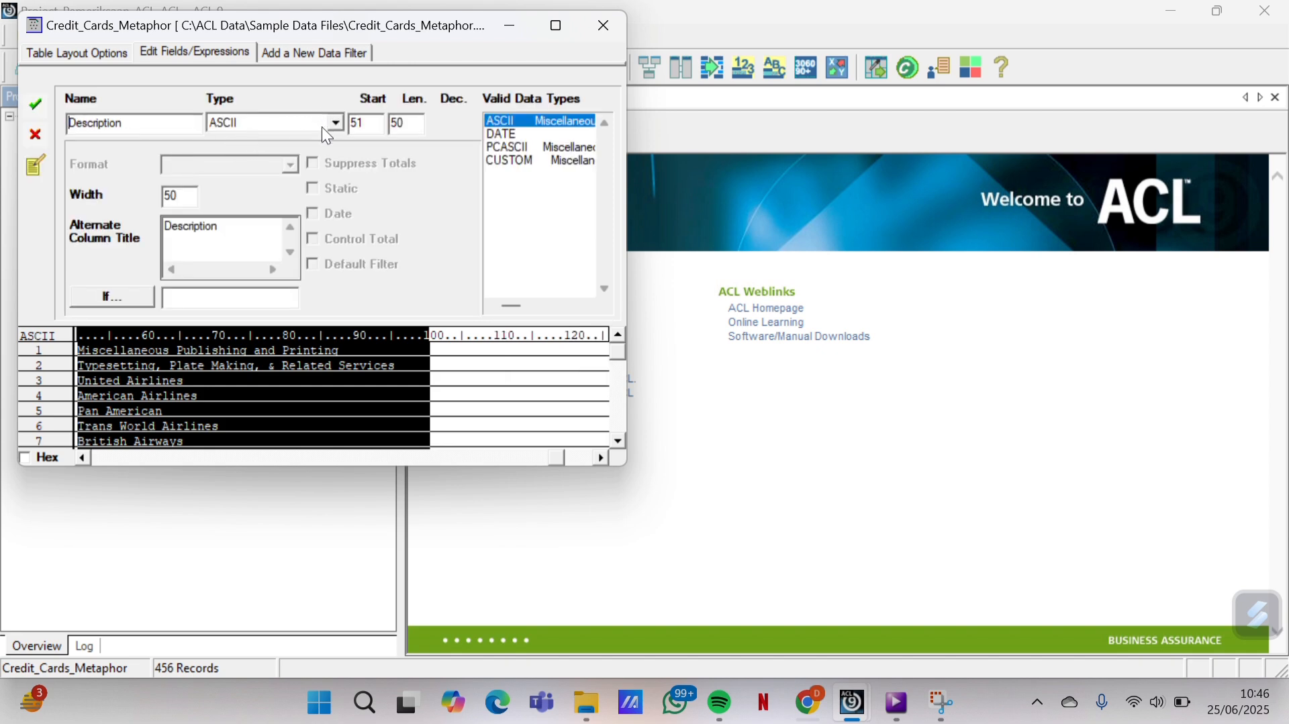
click(37, 106)
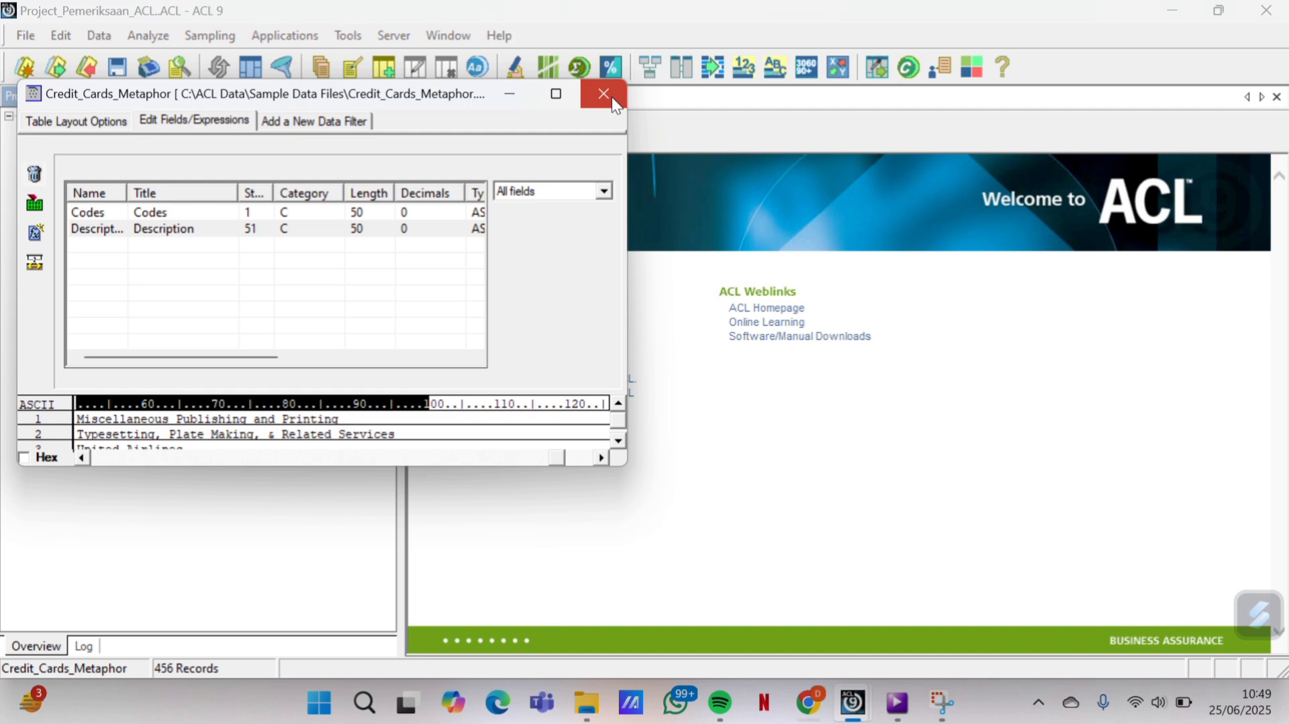
click(613, 98)
click(613, 98)
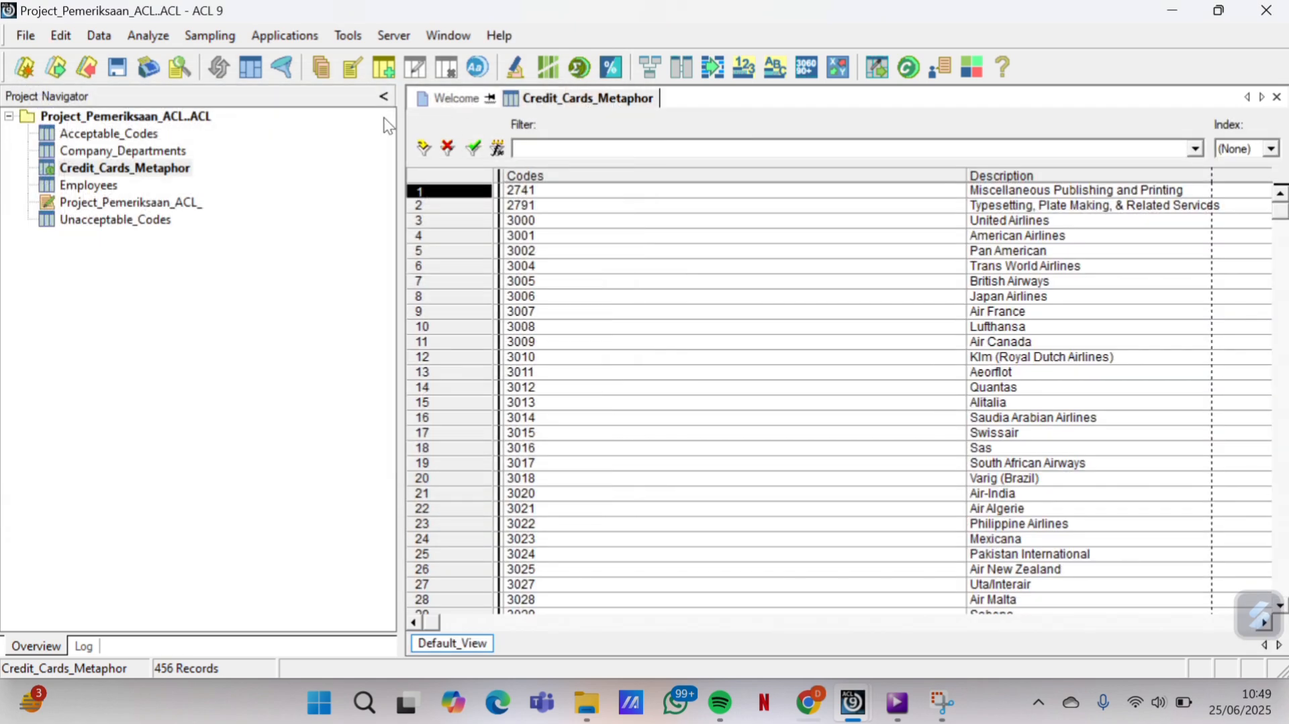
Open the Company_Departments table and its Table Layout via Edit
click(218, 151)
double_click(173, 158)
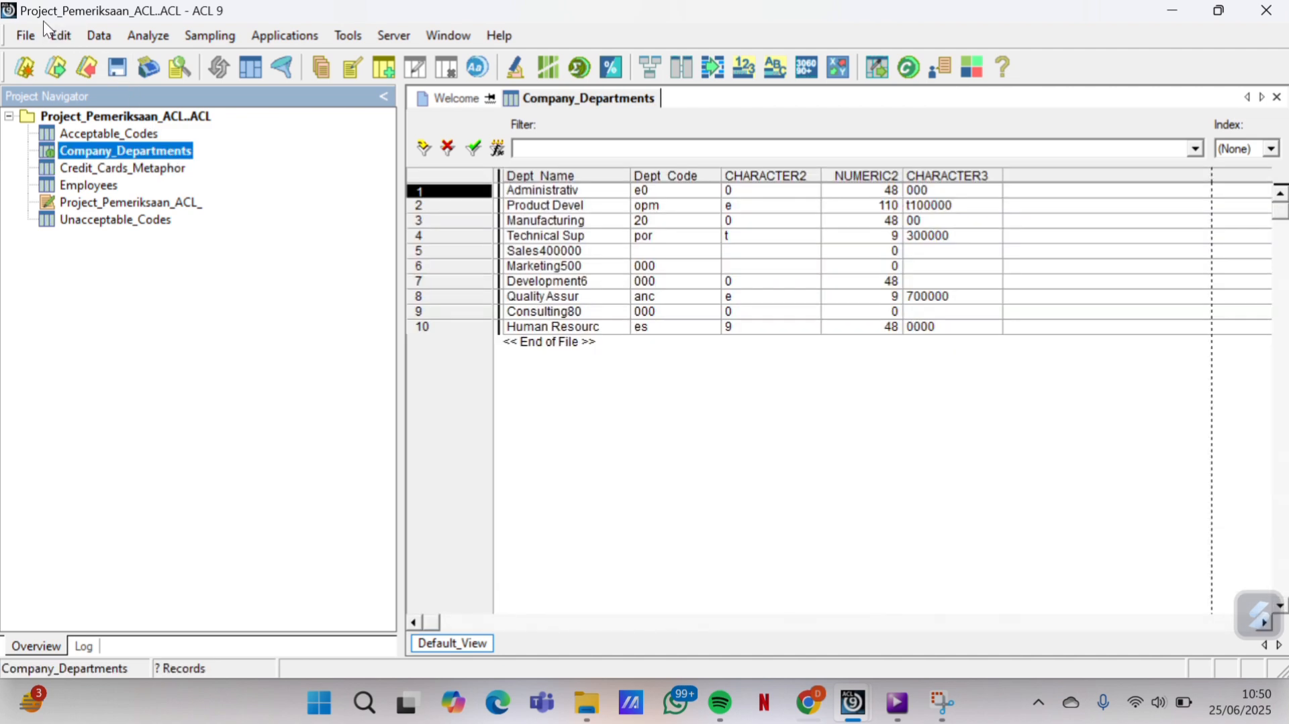
click(70, 36)
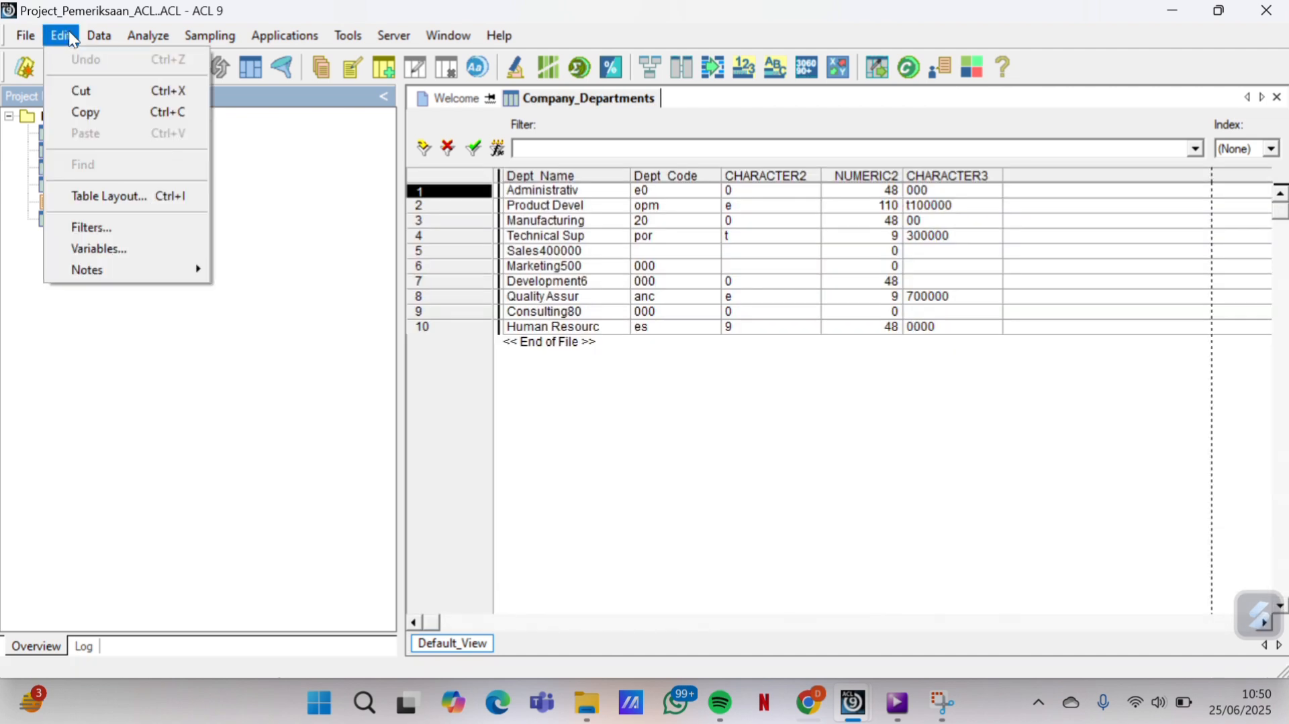
click(116, 195)
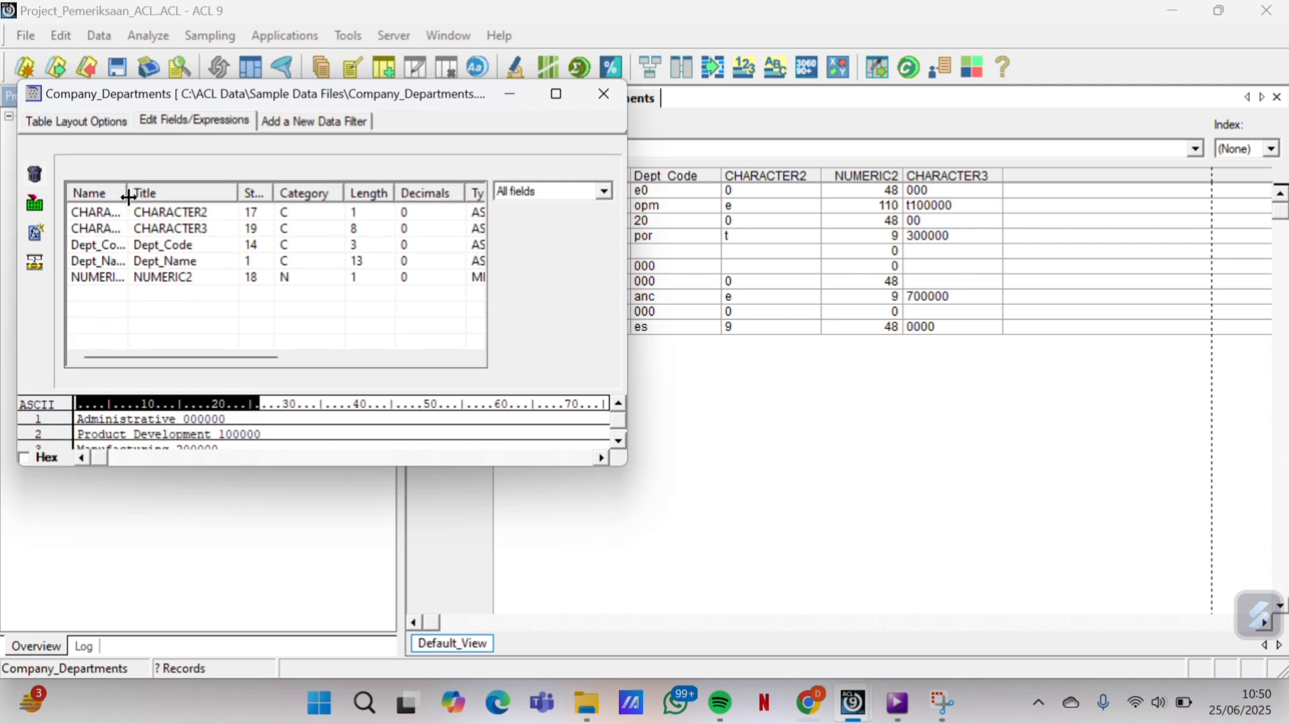
Check and accept the CHARACTER2, CHARACTER3, Dept_Code and Dept_Name field definitions unchanged
double_click(159, 215)
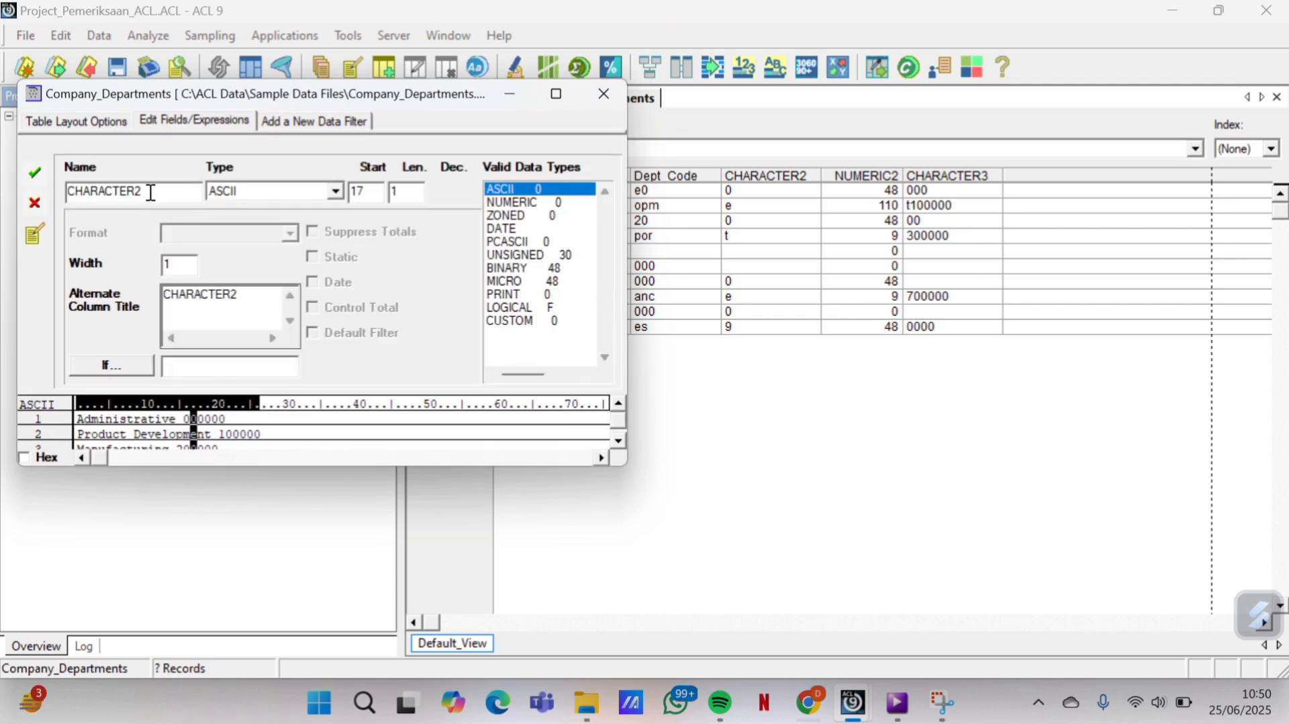
click(34, 173)
double_click(176, 227)
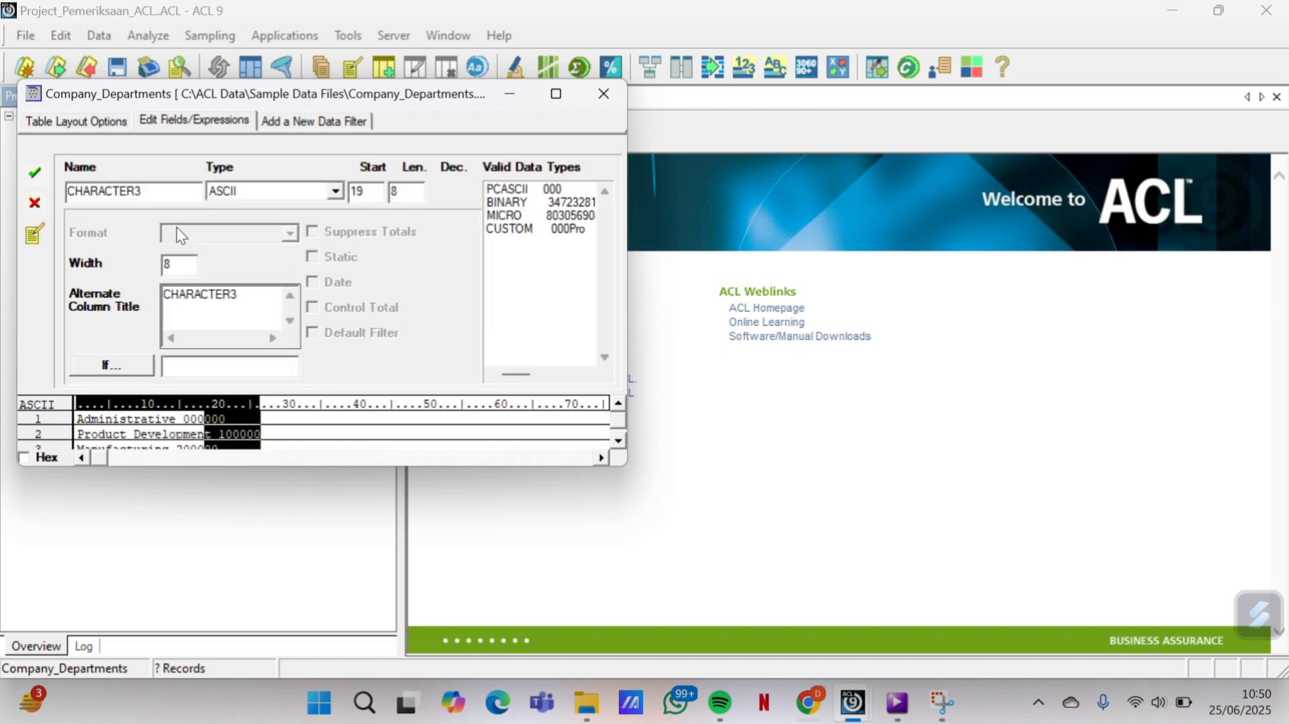
click(42, 174)
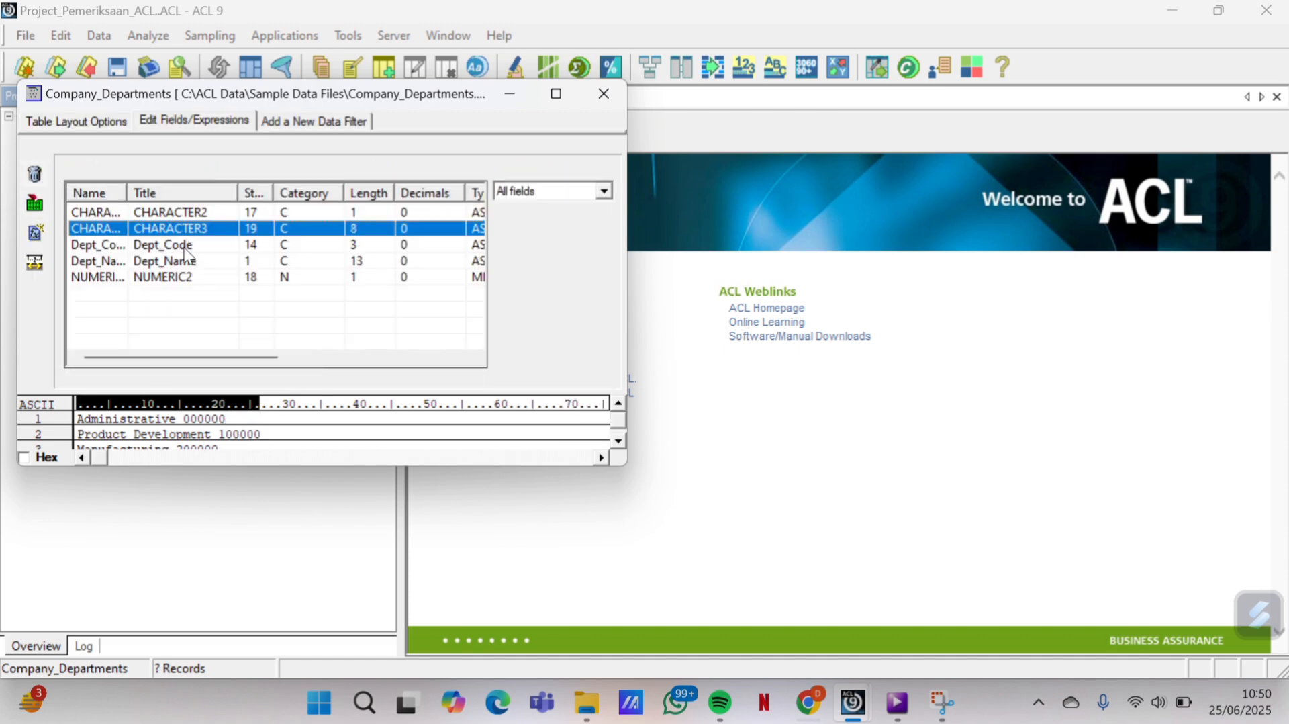
double_click(184, 244)
click(34, 173)
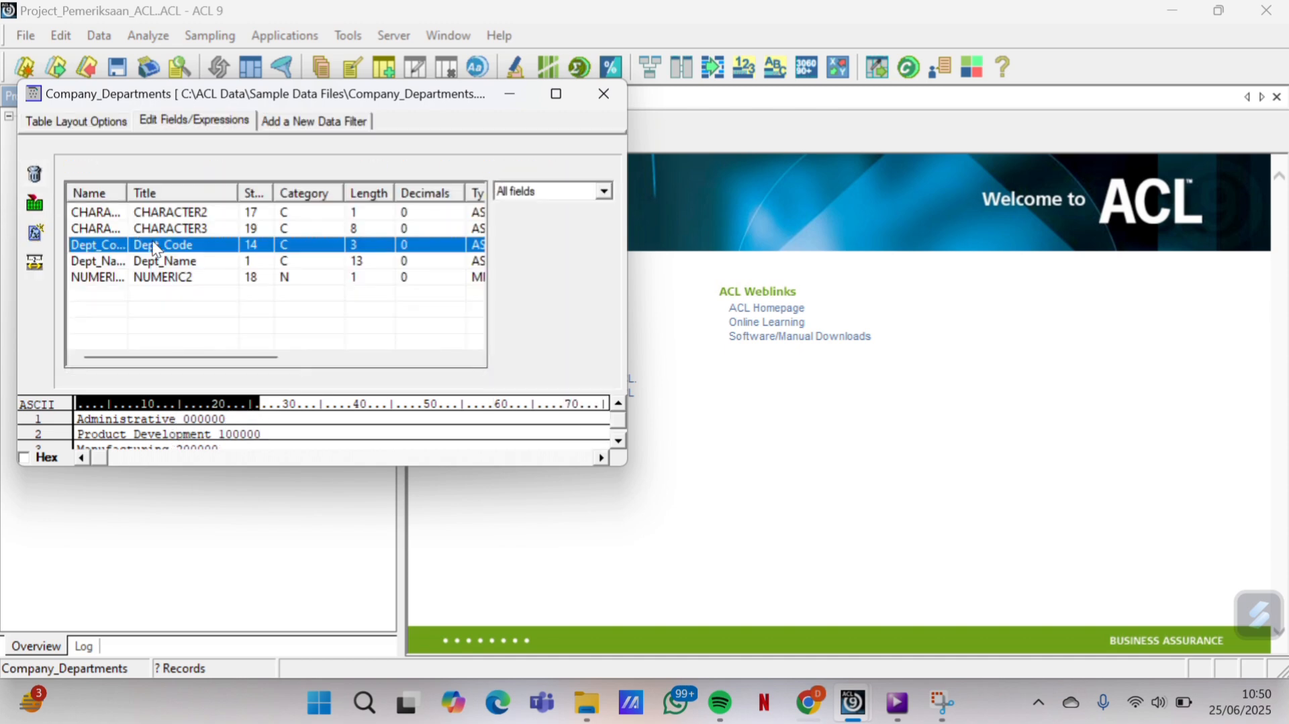
double_click(160, 259)
click(34, 173)
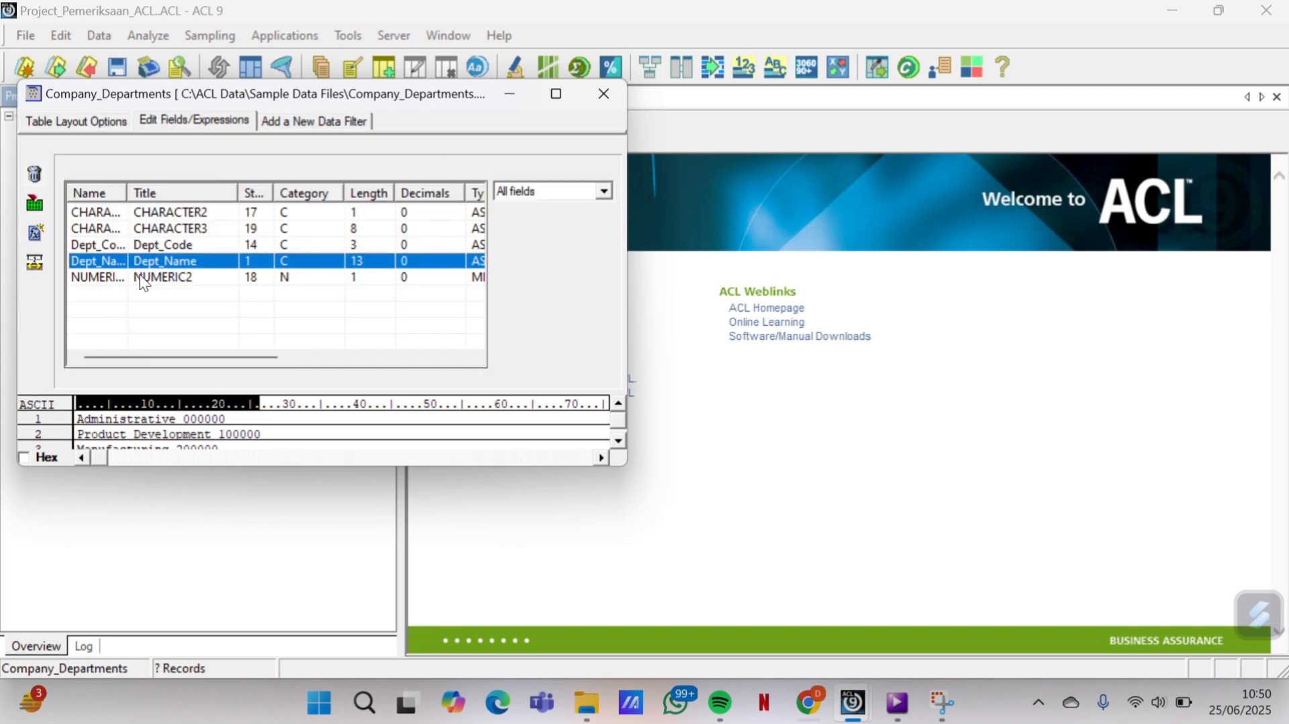
Change NUMERIC2's type from MICRO to ASCII and return to the 10-record table view
double_click(140, 278)
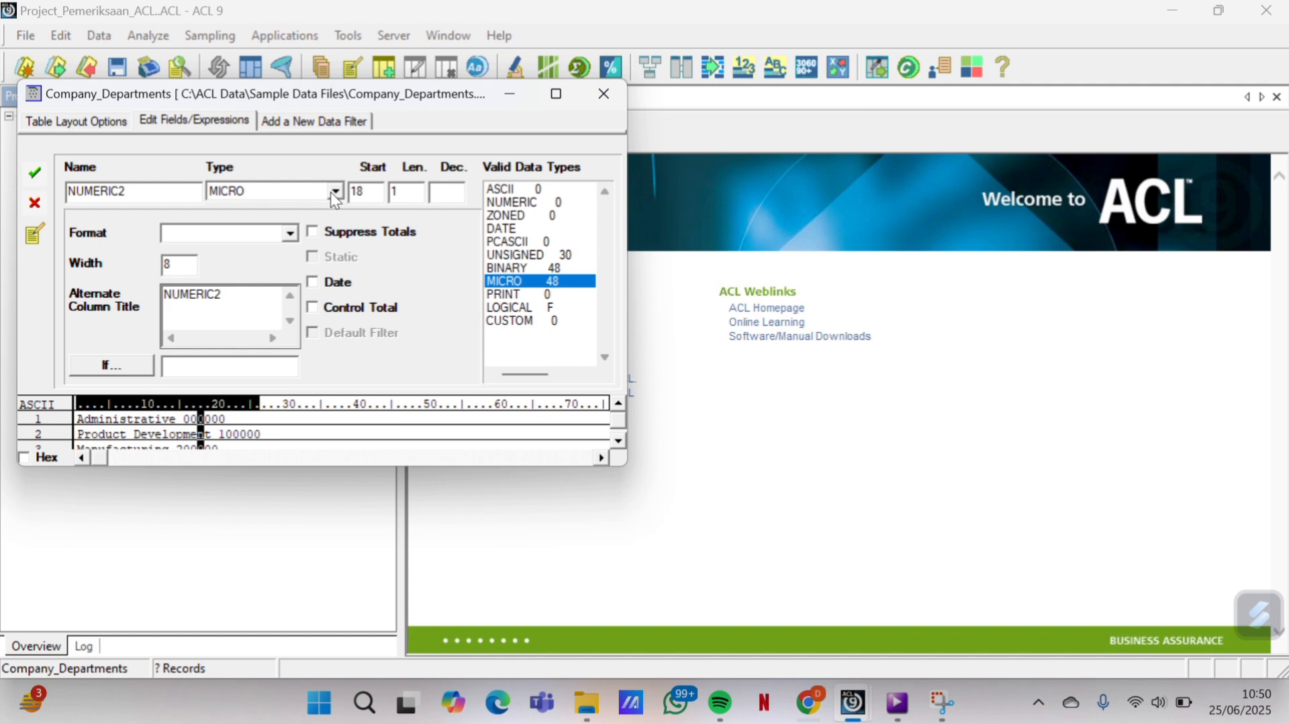
click(332, 192)
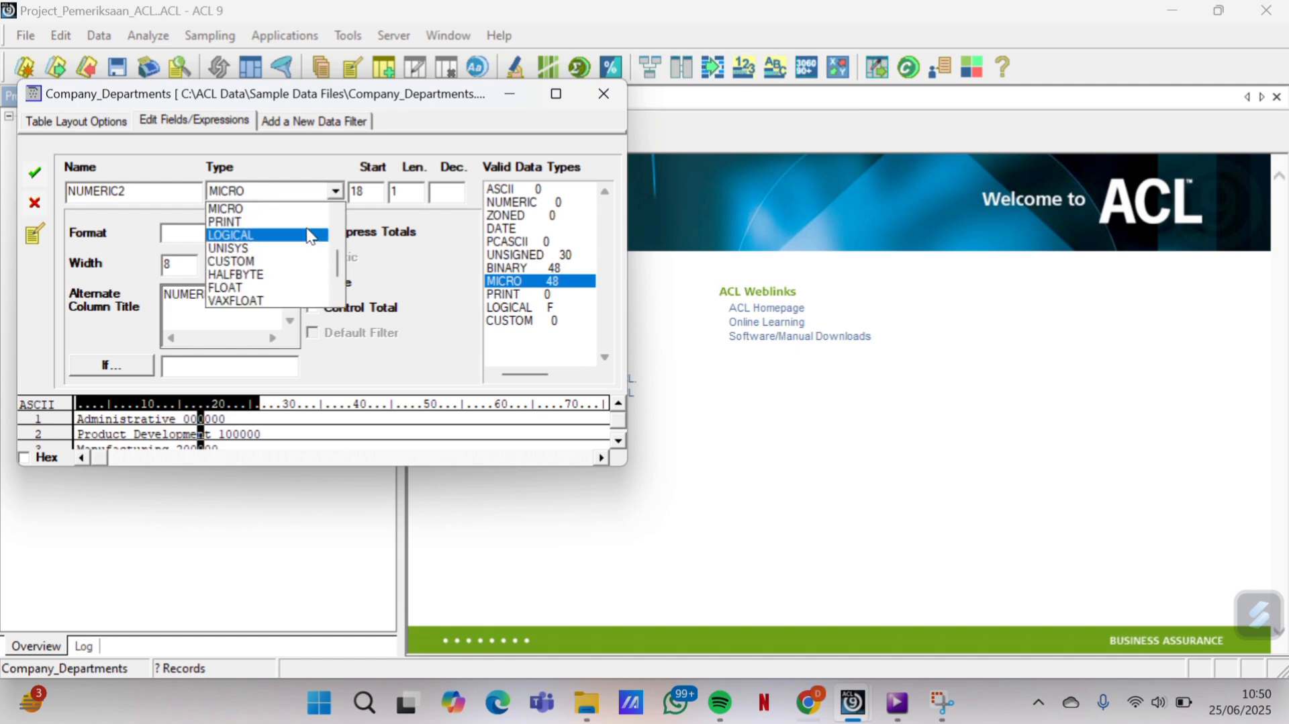
scroll(282, 215, up, 3)
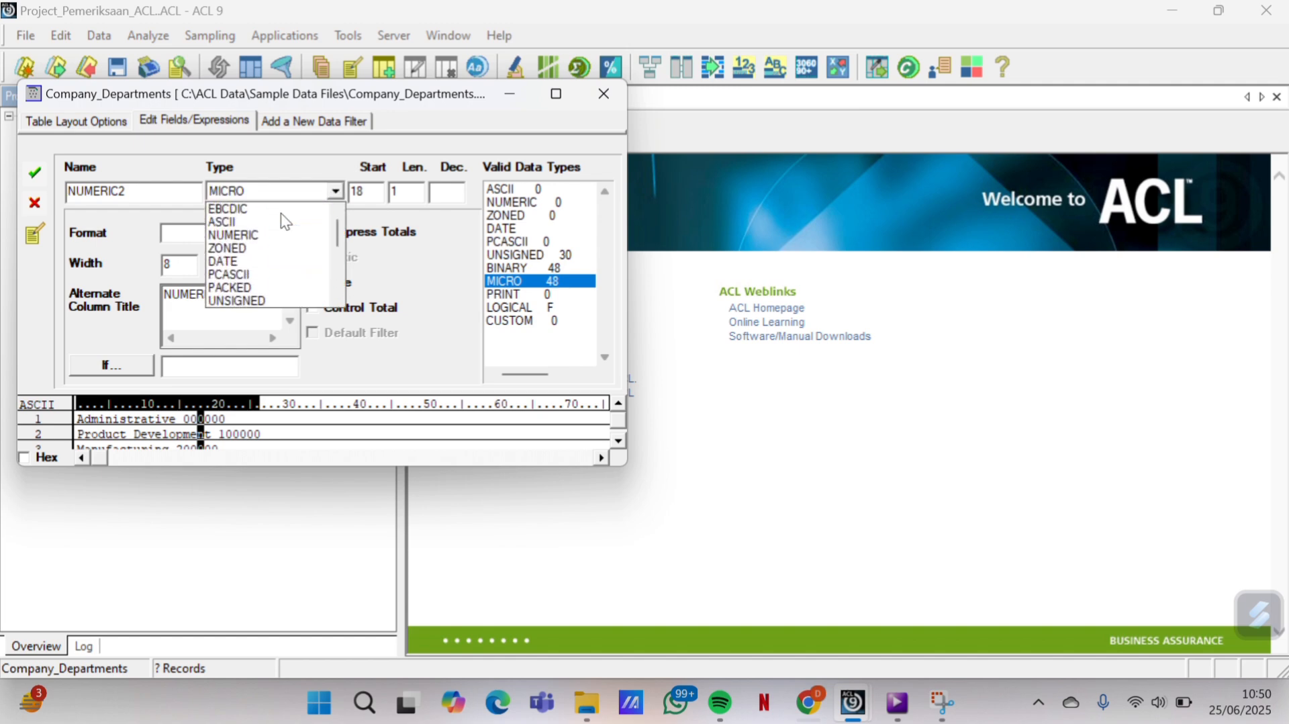
click(252, 220)
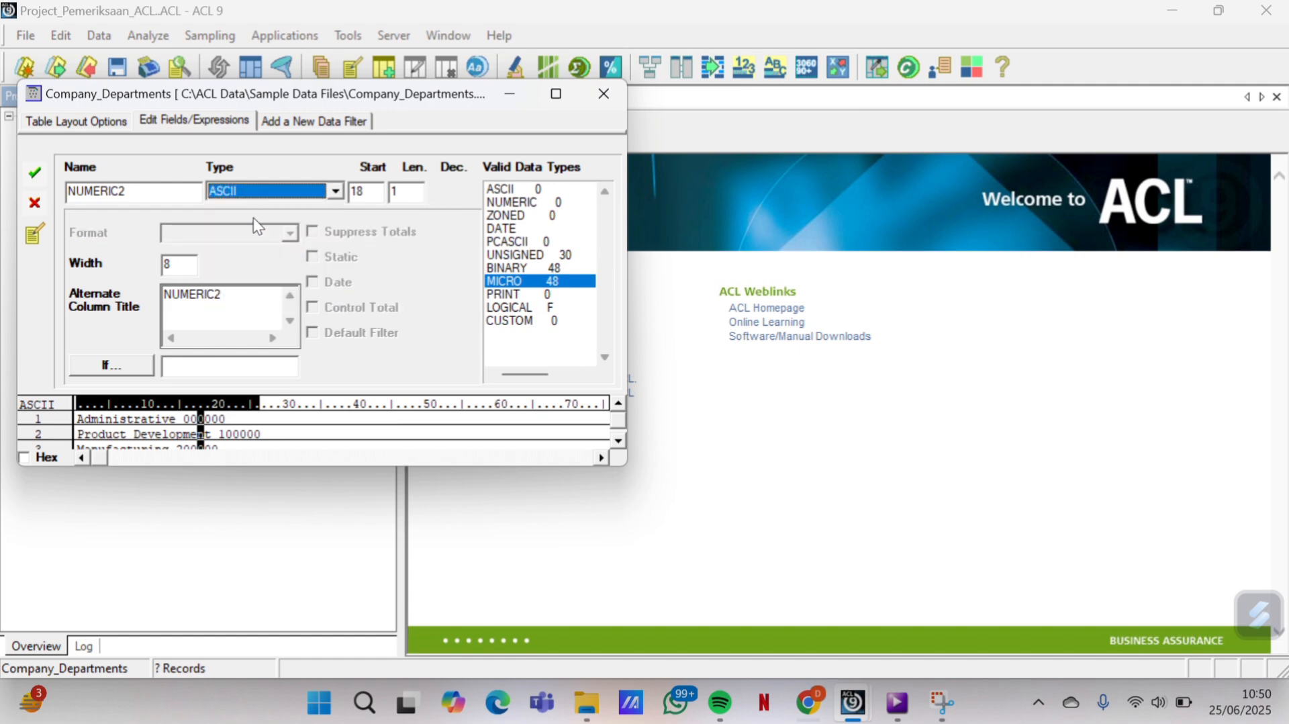
click(27, 180)
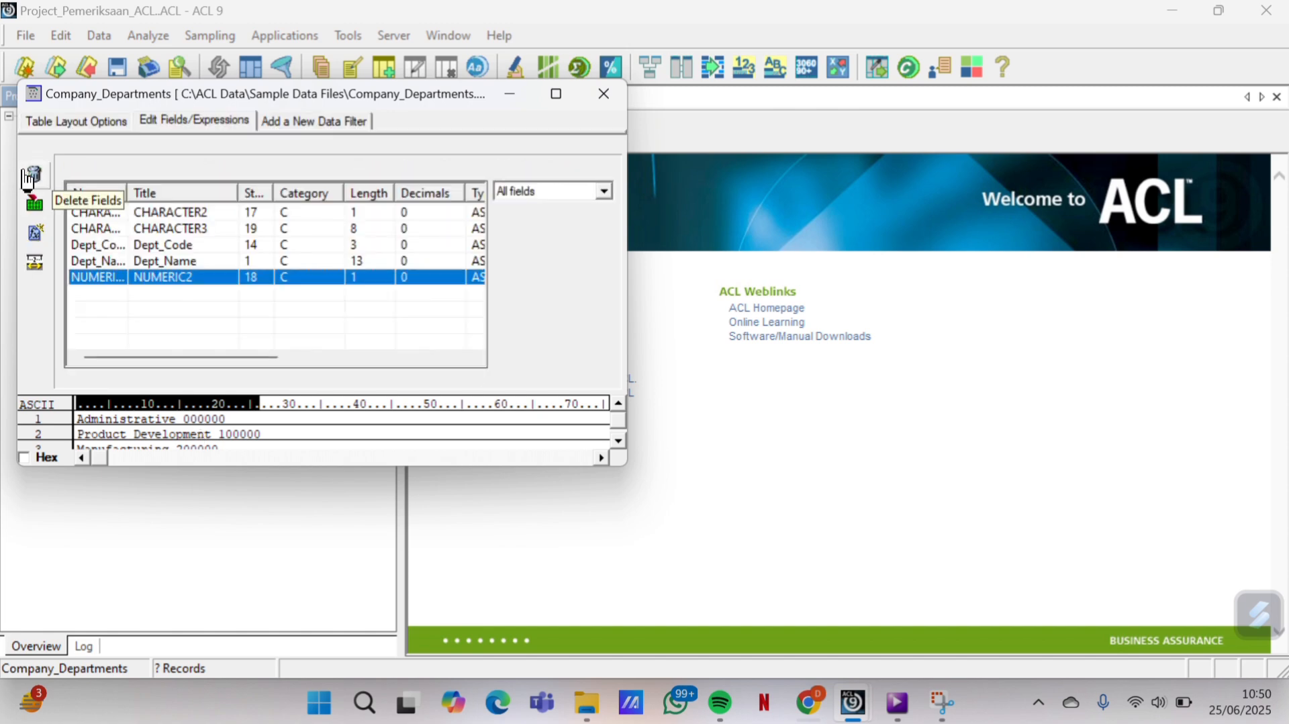
click(604, 100)
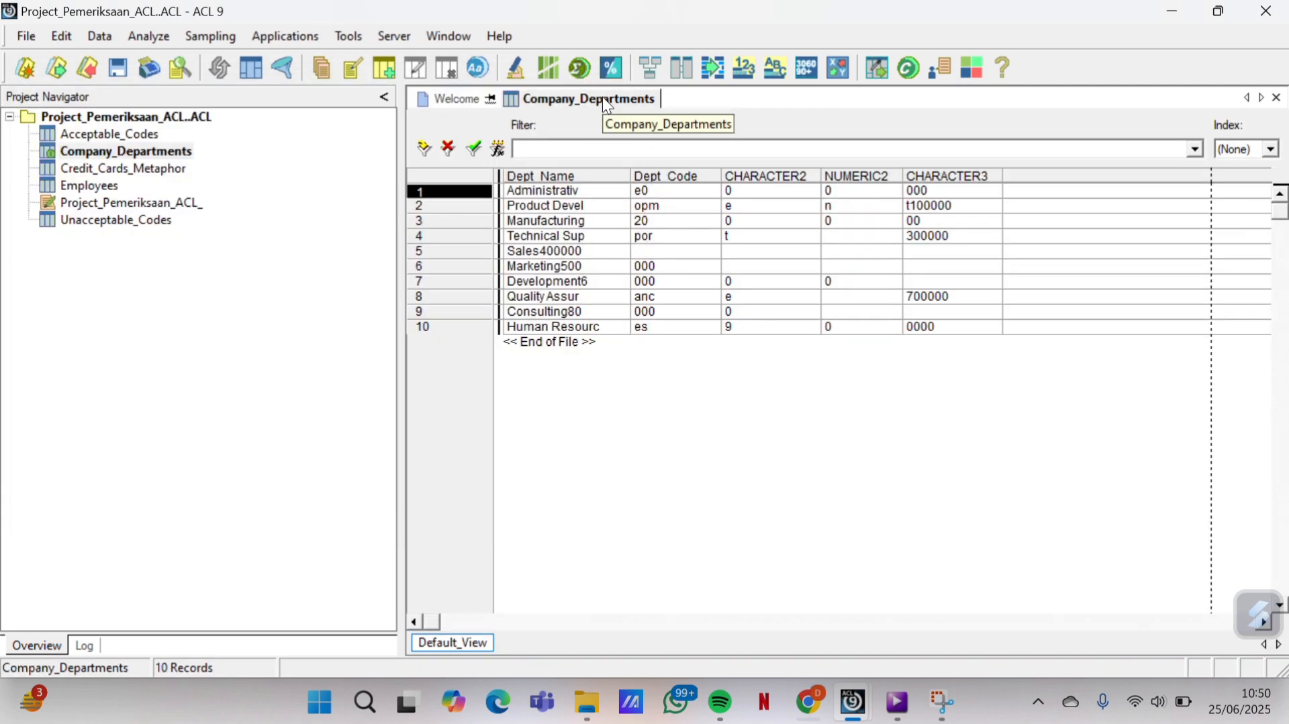
Open the Employees table layout and confirm the Bonus_2002 field unchanged
click(145, 194)
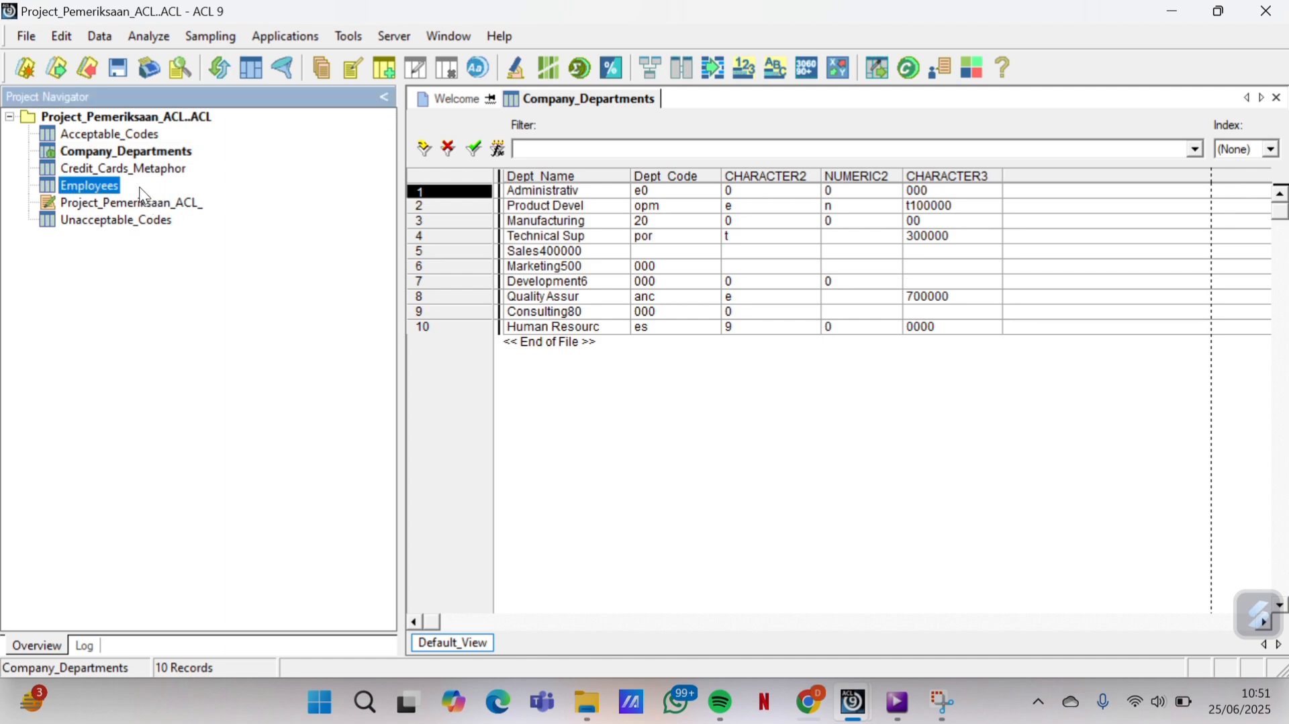
double_click(99, 183)
click(63, 36)
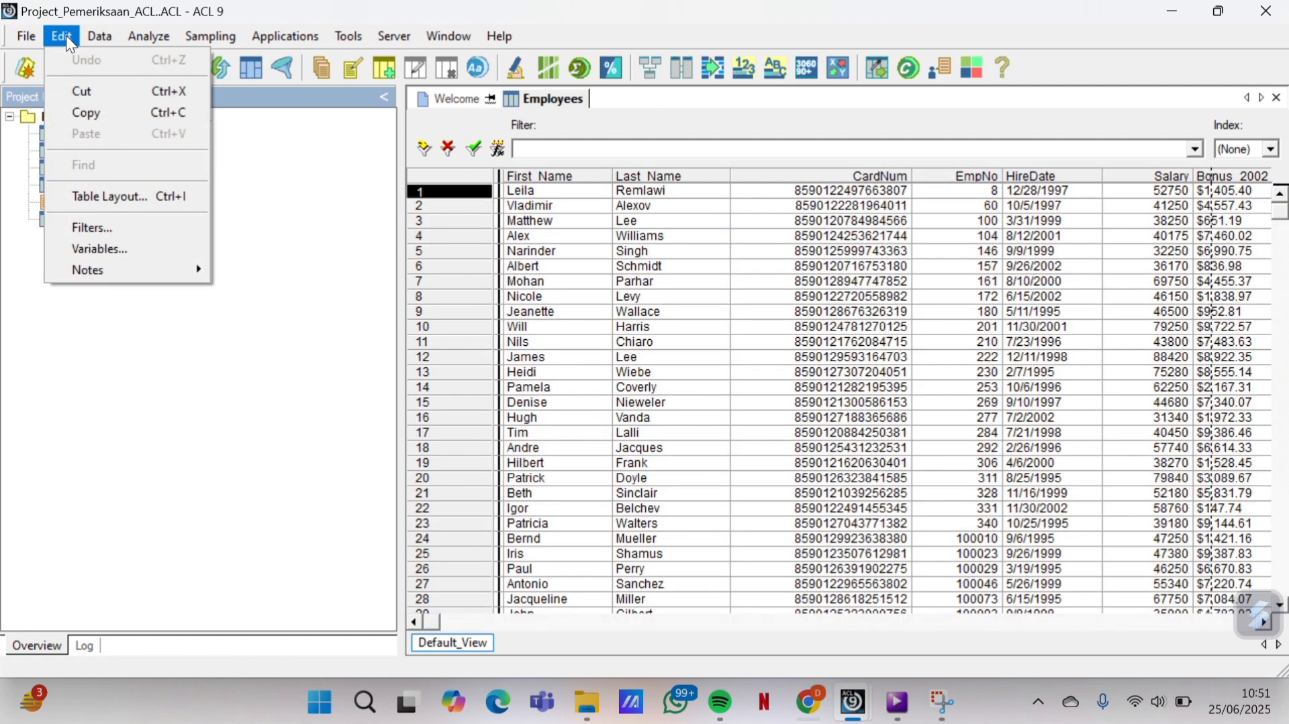
click(139, 200)
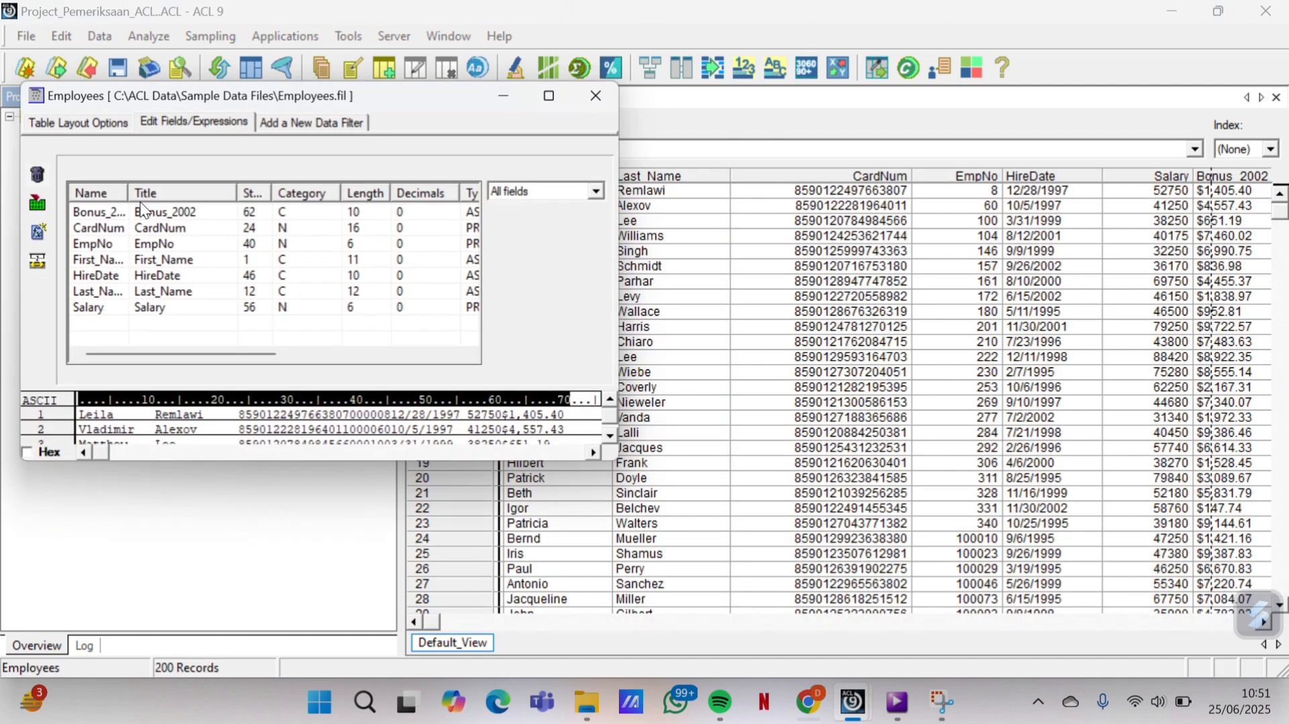
double_click(180, 211)
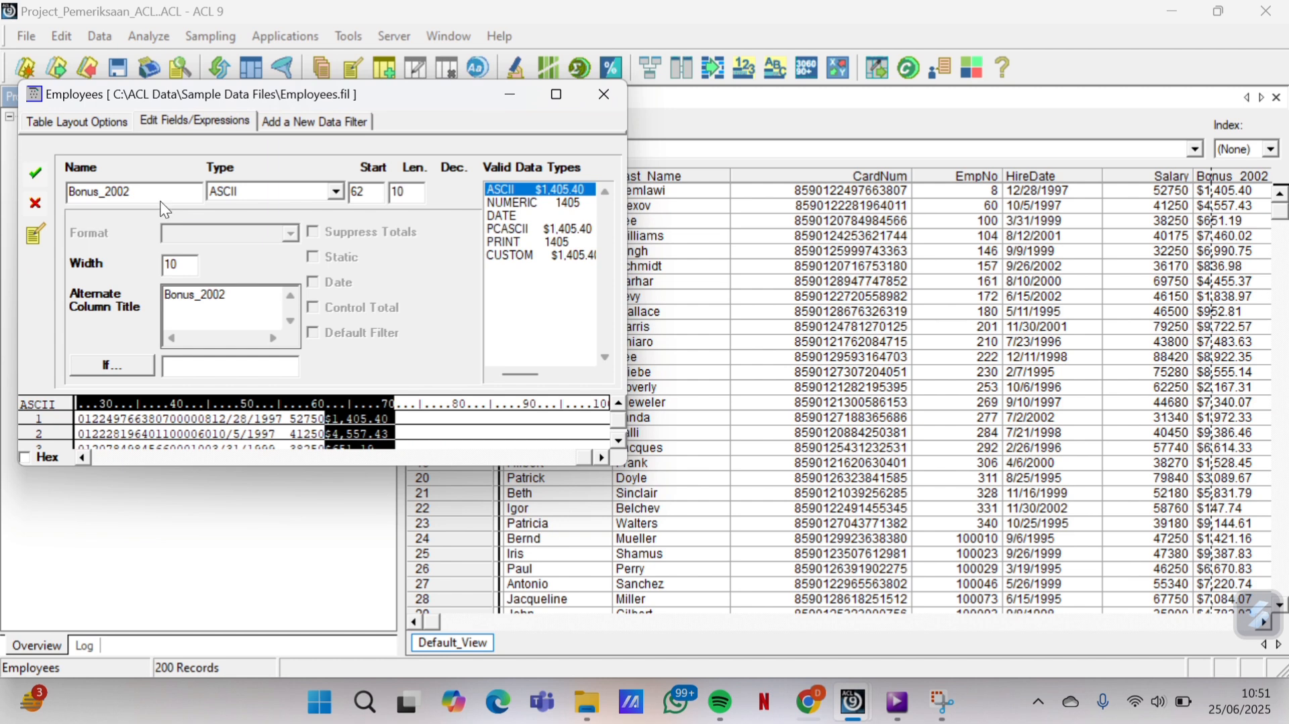
click(35, 174)
Change the CardNum and EmpNo field types to ASCII
double_click(147, 227)
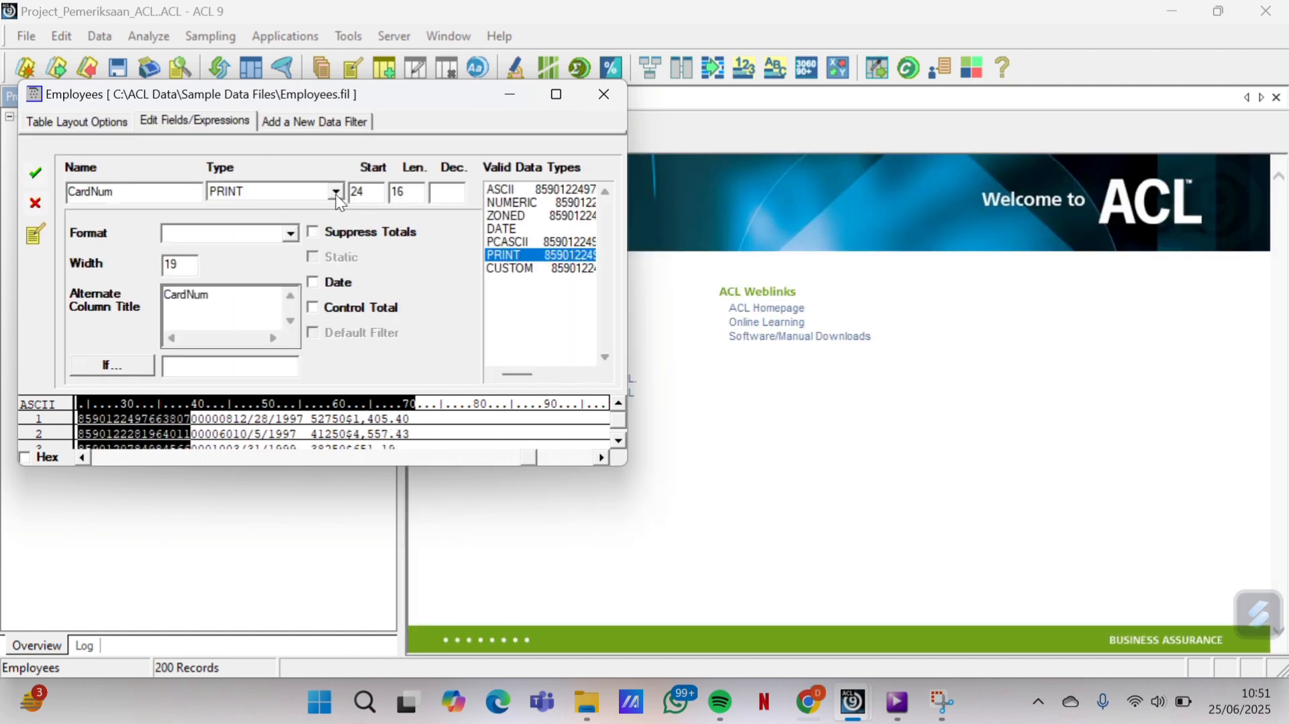
click(335, 193)
scroll(306, 225, up, 5)
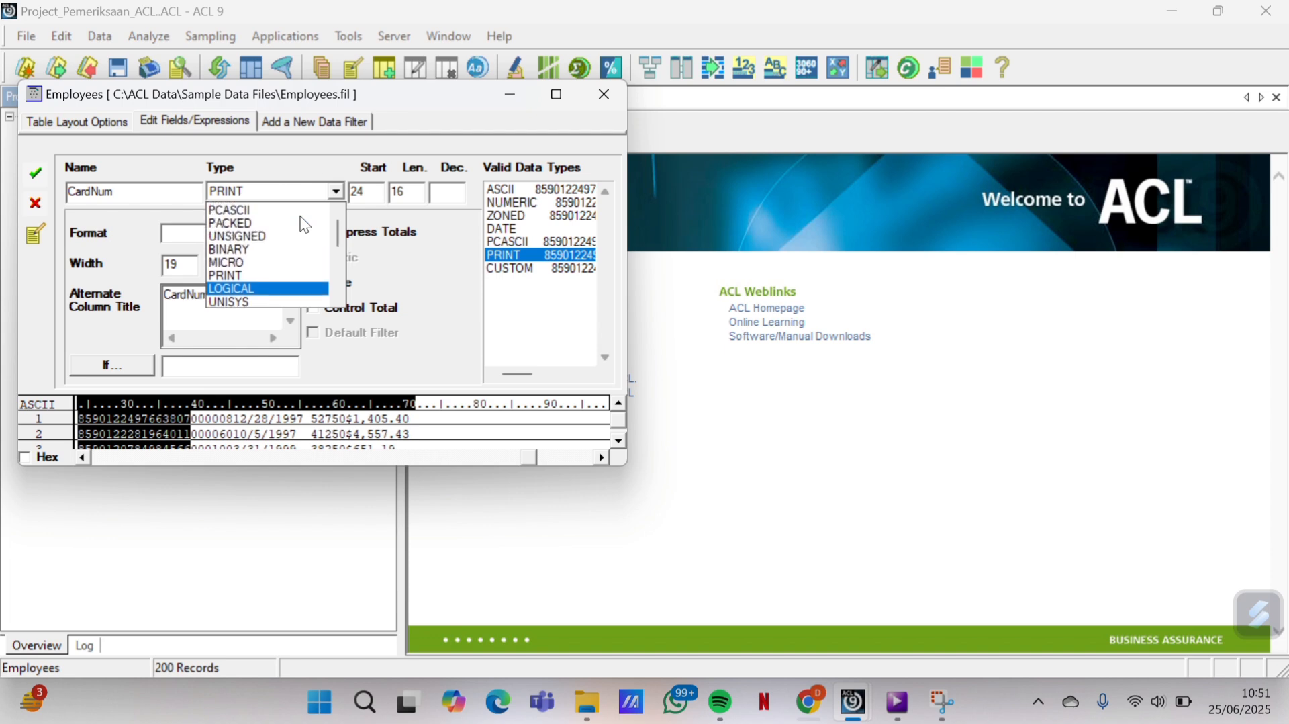
click(269, 225)
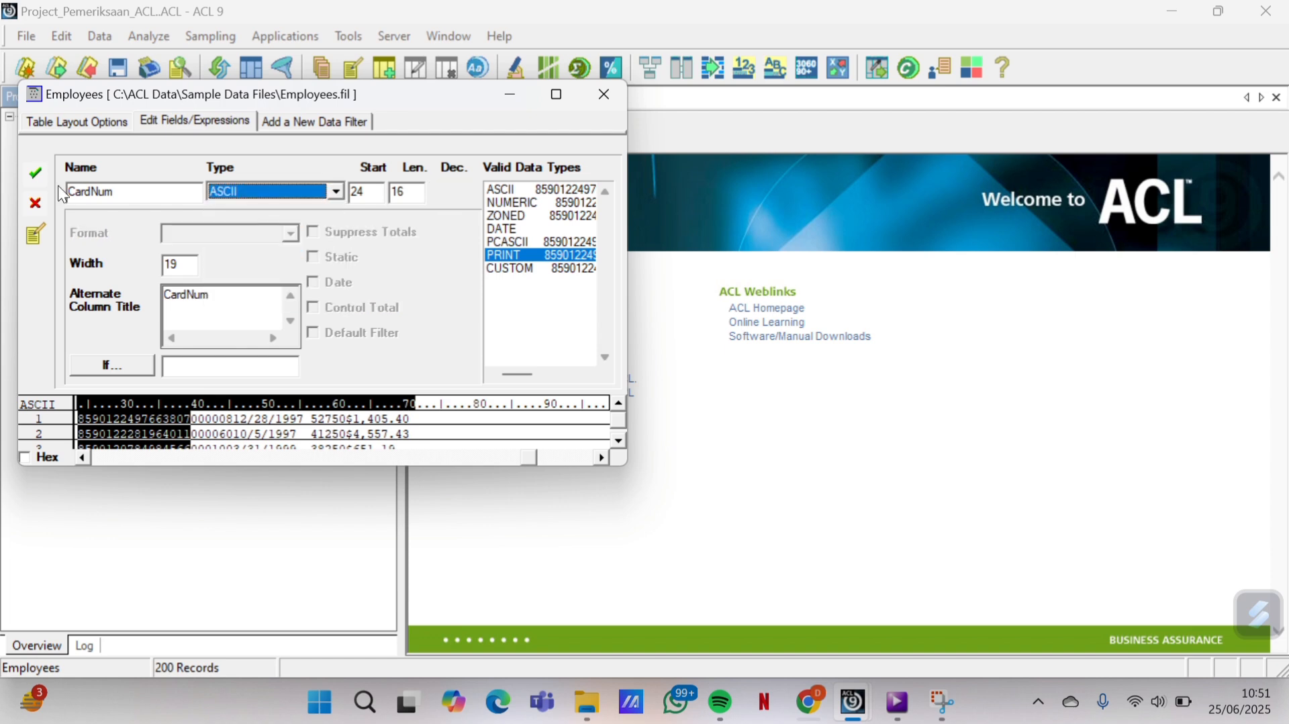
click(39, 176)
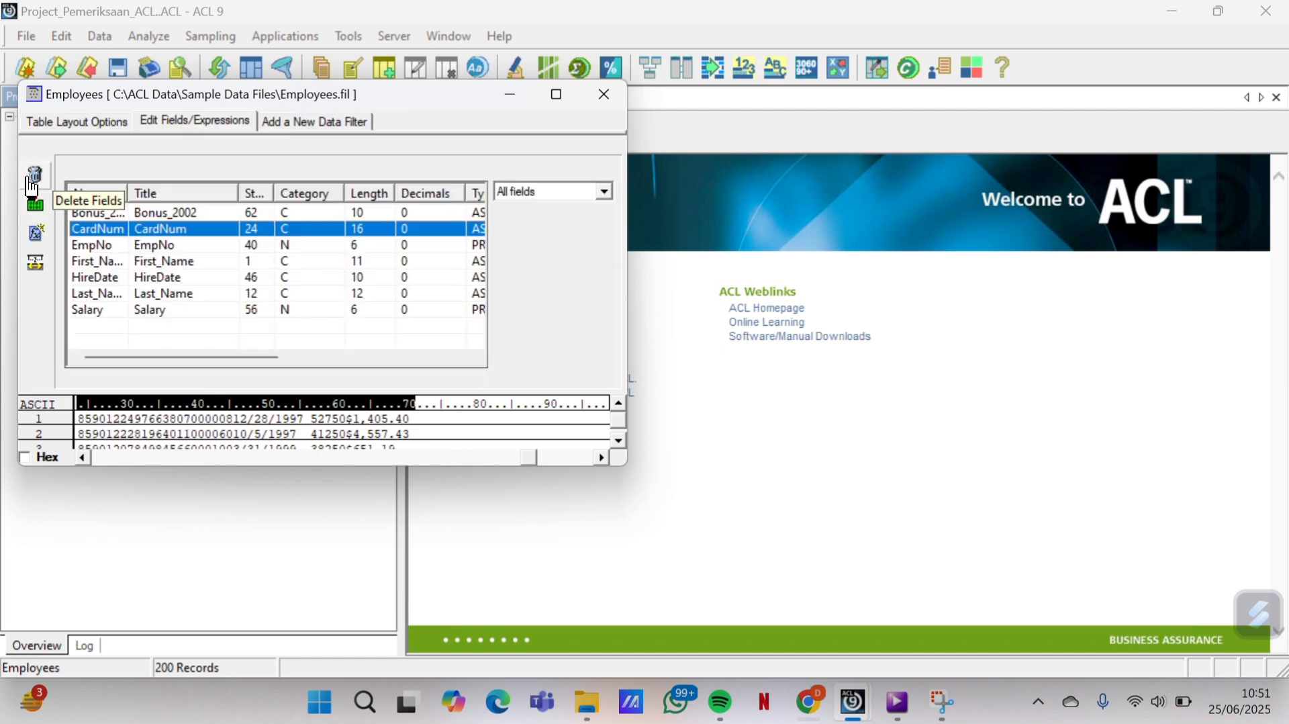
double_click(180, 246)
click(336, 193)
scroll(282, 235, up, 5)
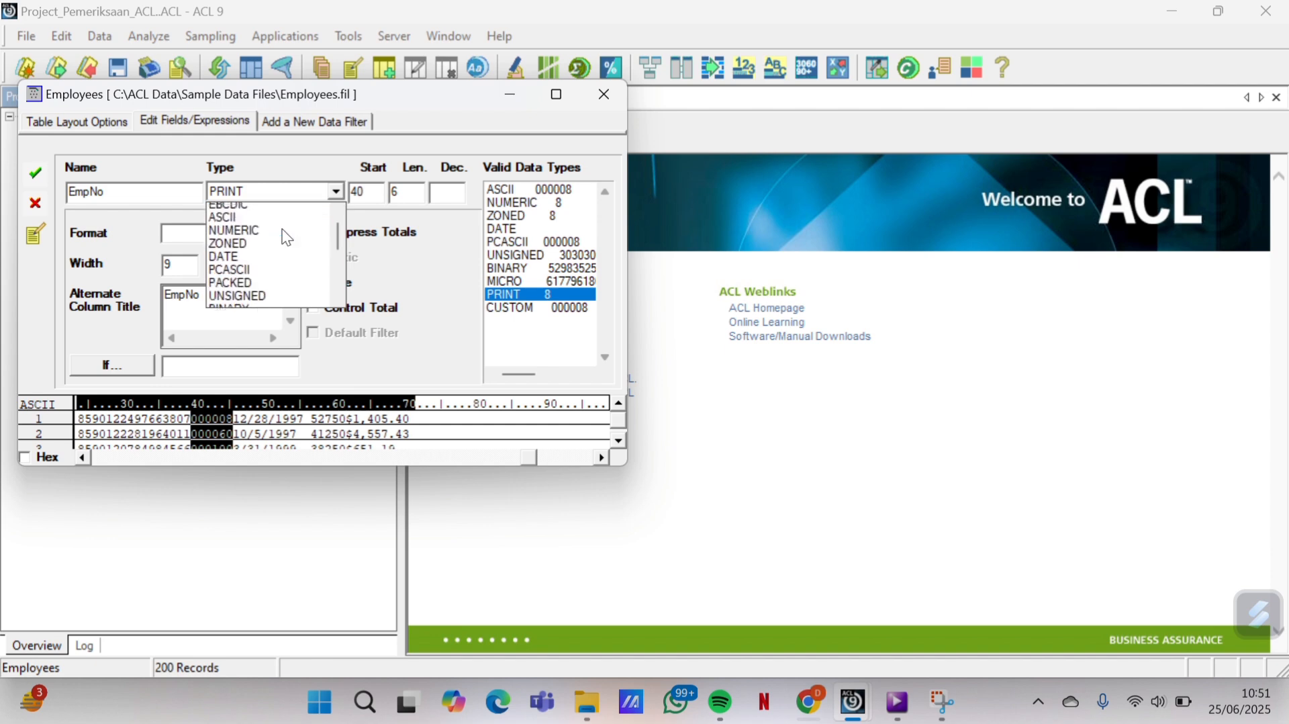
click(254, 223)
click(28, 180)
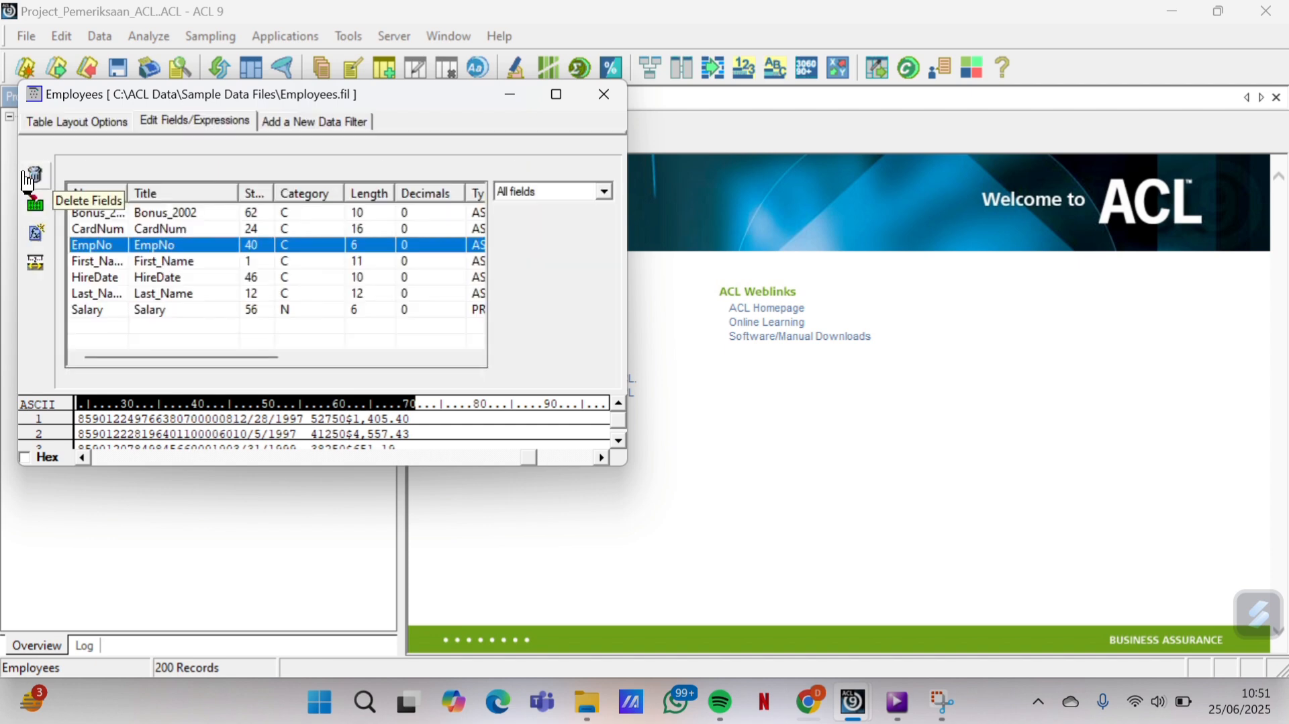
Confirm the First_Name, HireDate and Last_Name field definitions unchanged
double_click(202, 259)
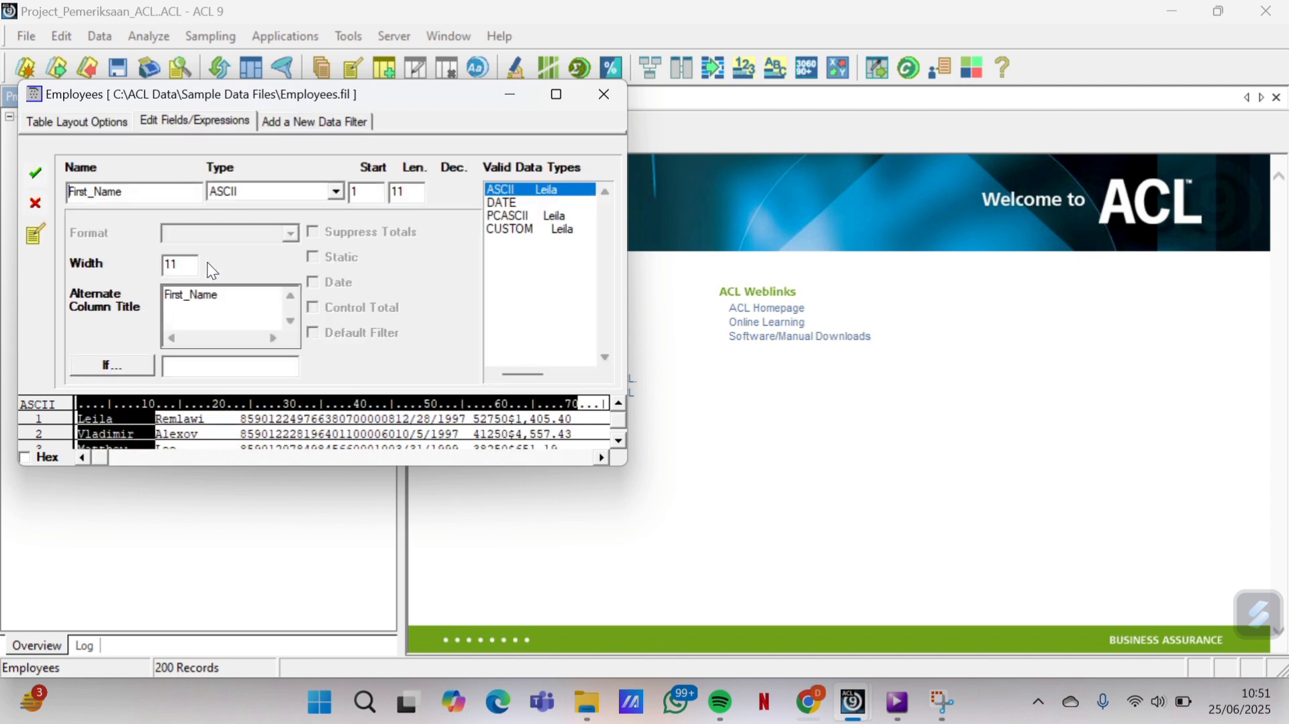
click(33, 176)
double_click(170, 272)
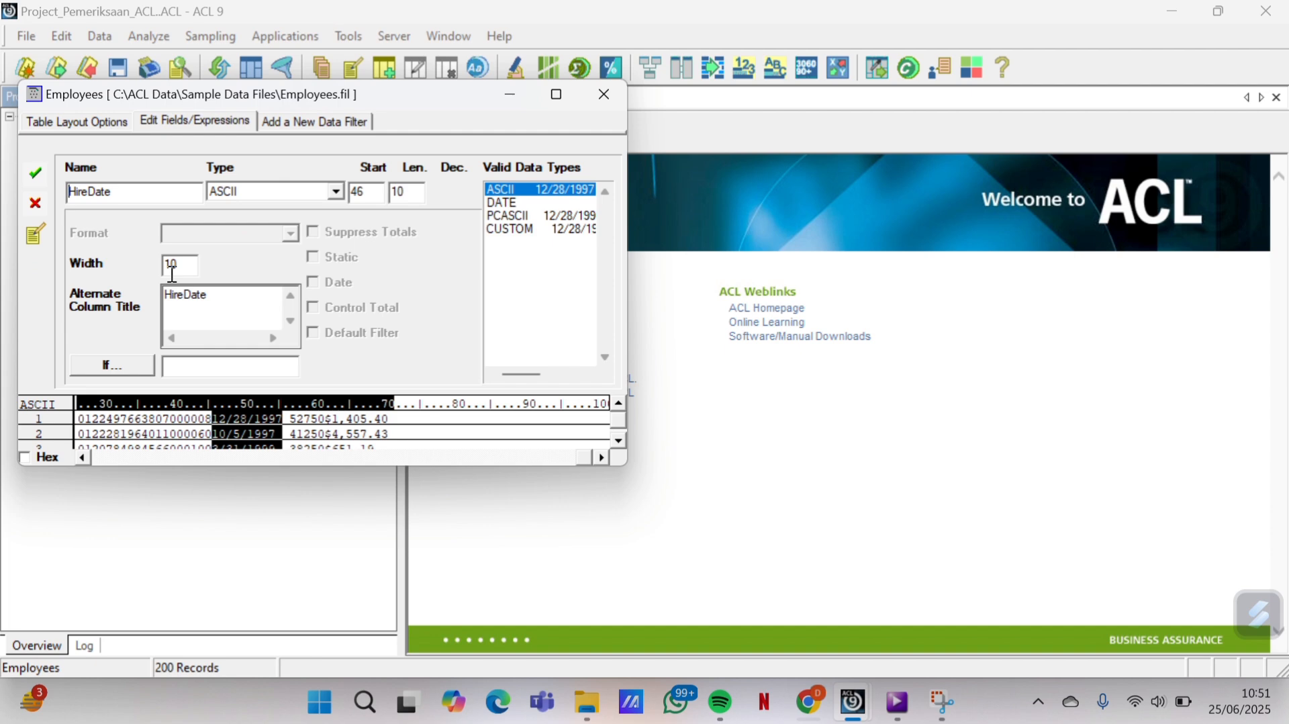
click(32, 168)
double_click(143, 293)
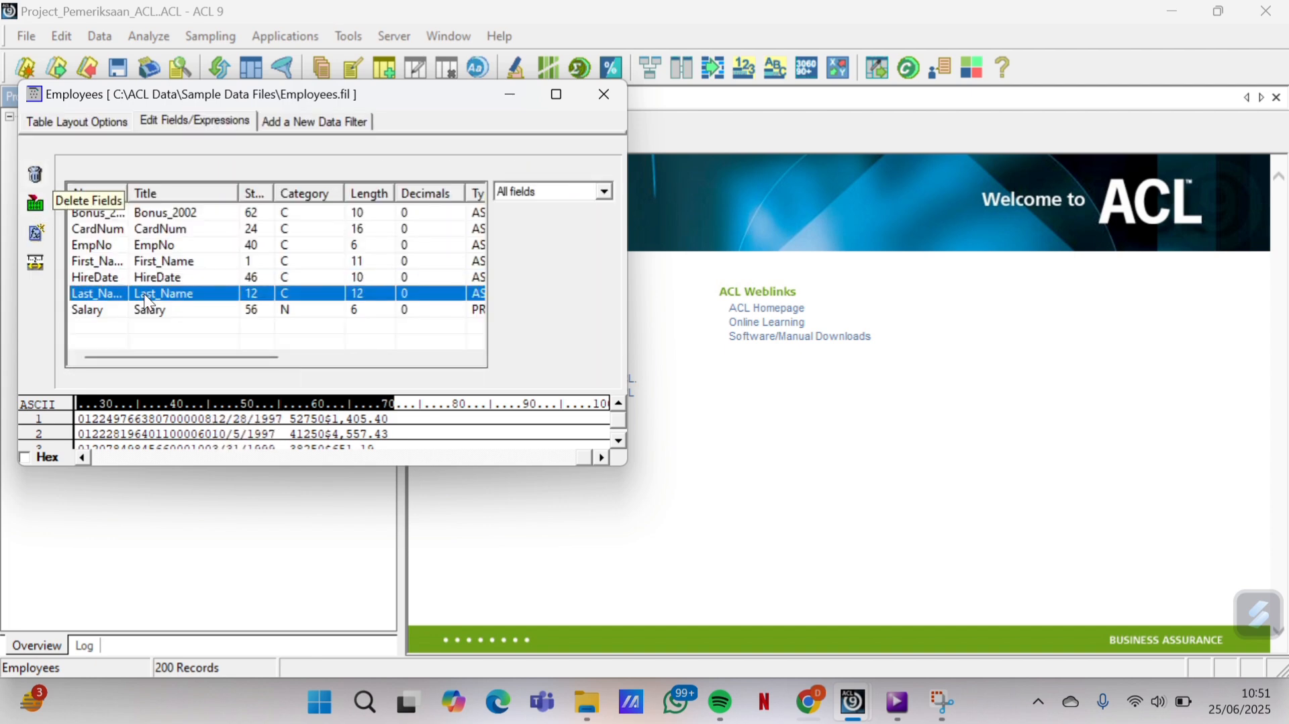
click(35, 173)
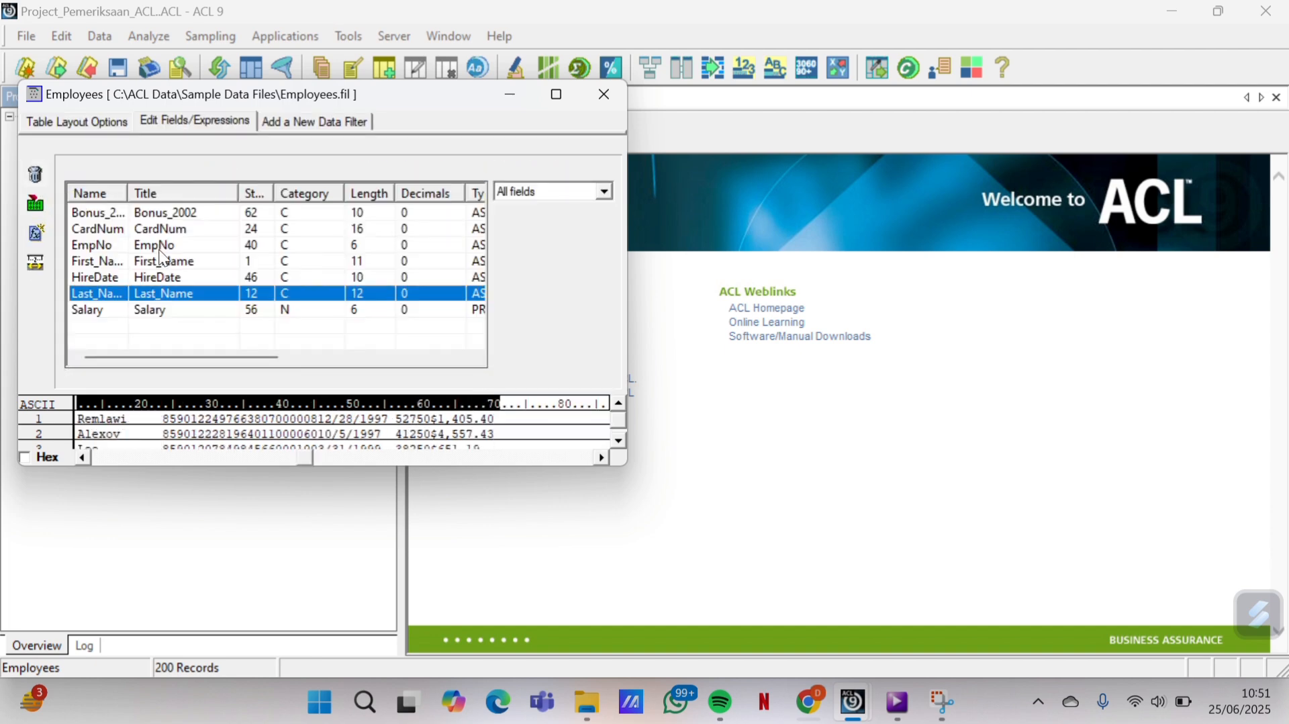
Change Salary to ASCII (position 56, length 6) and return to the Employees table view
double_click(172, 309)
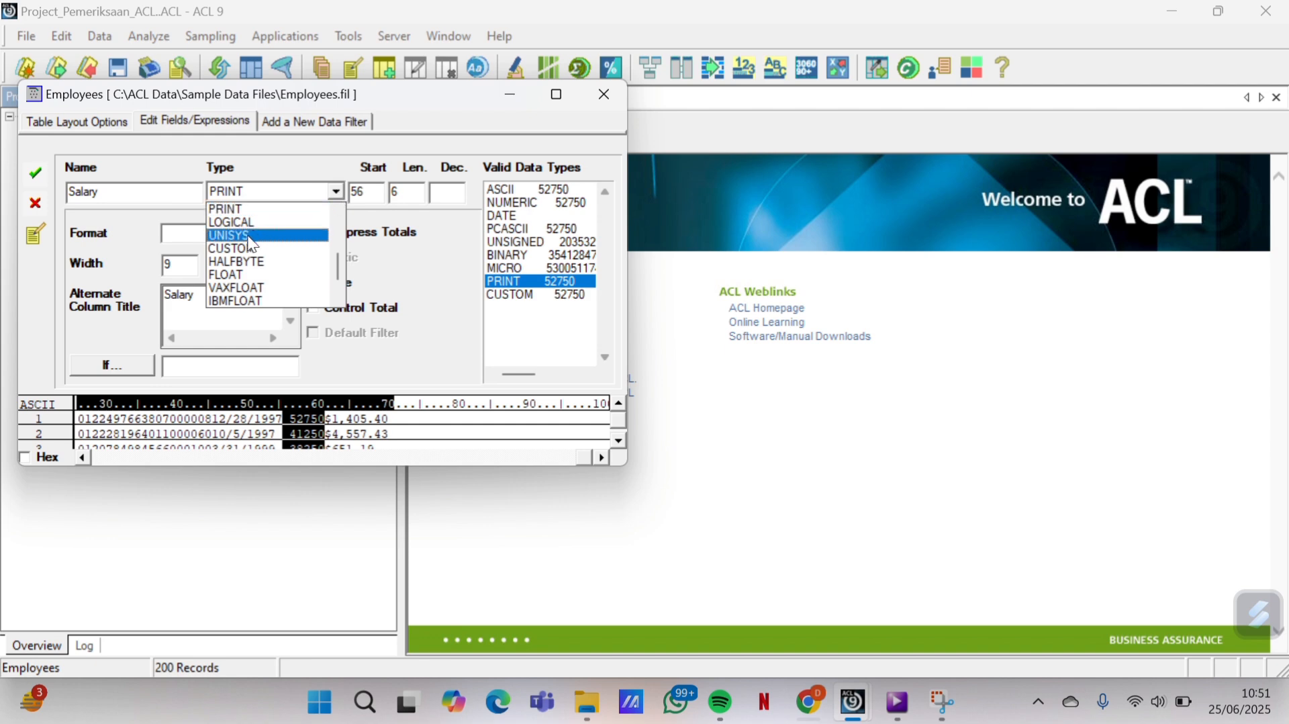
scroll(269, 248, up, 4)
click(313, 209)
click(336, 192)
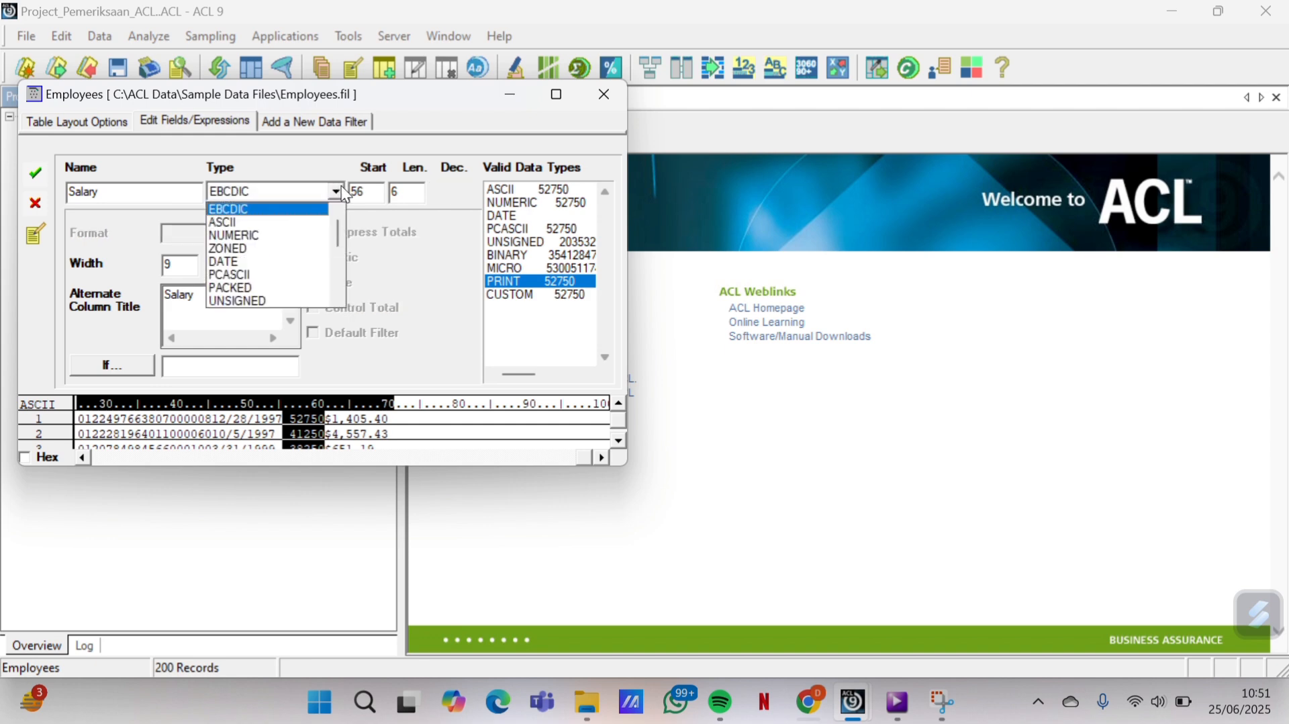
click(291, 211)
click(37, 176)
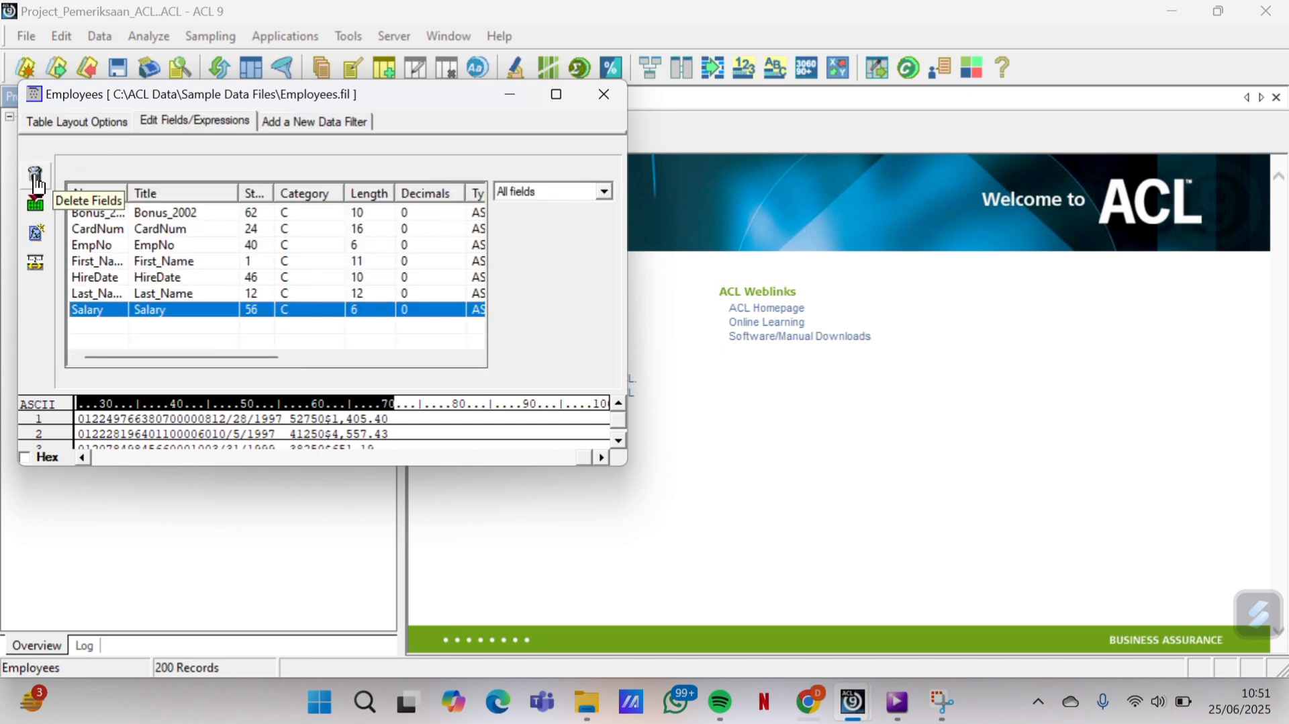
click(604, 100)
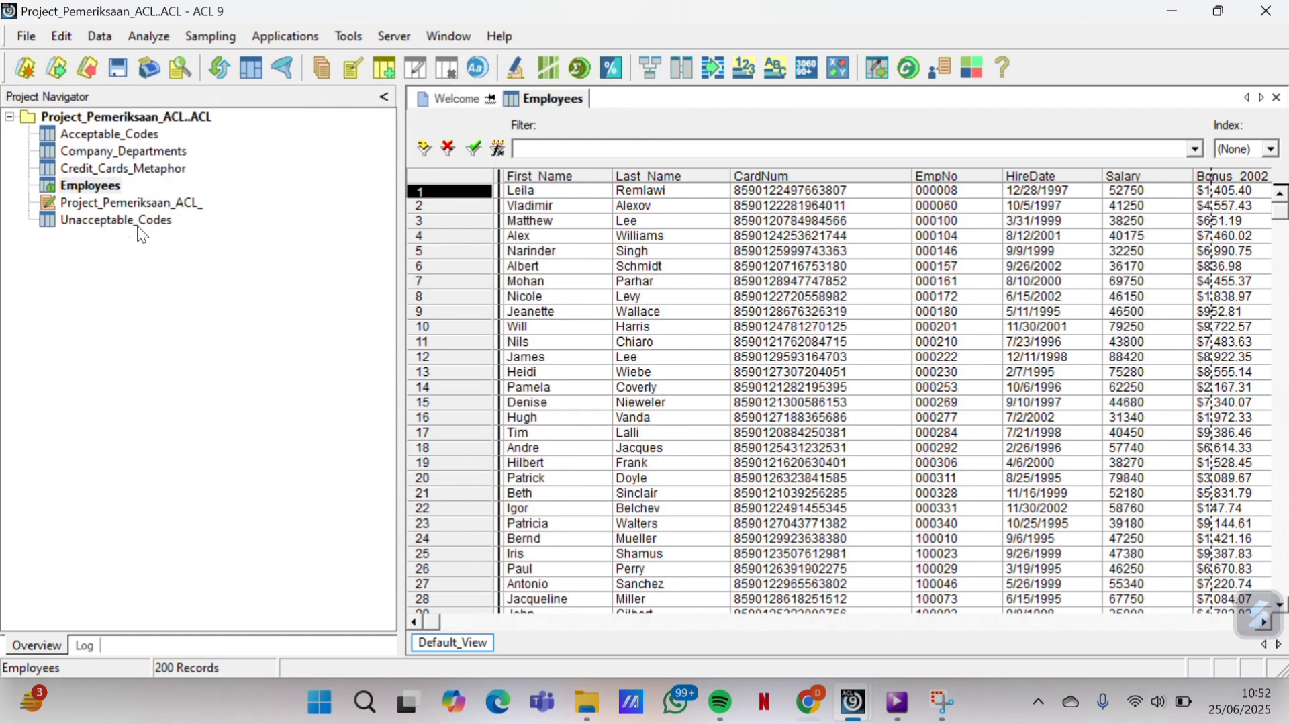
Open the Unacceptable_Codes table and its Table Layout
double_click(128, 224)
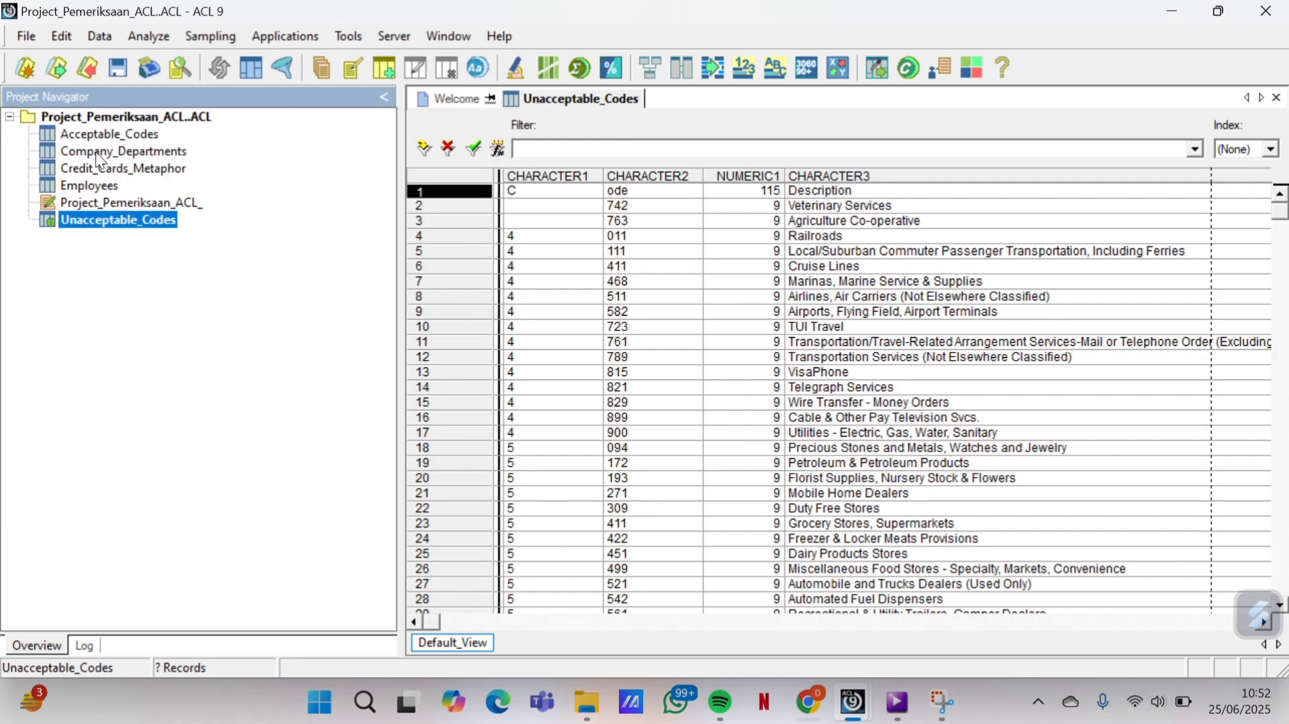
click(63, 38)
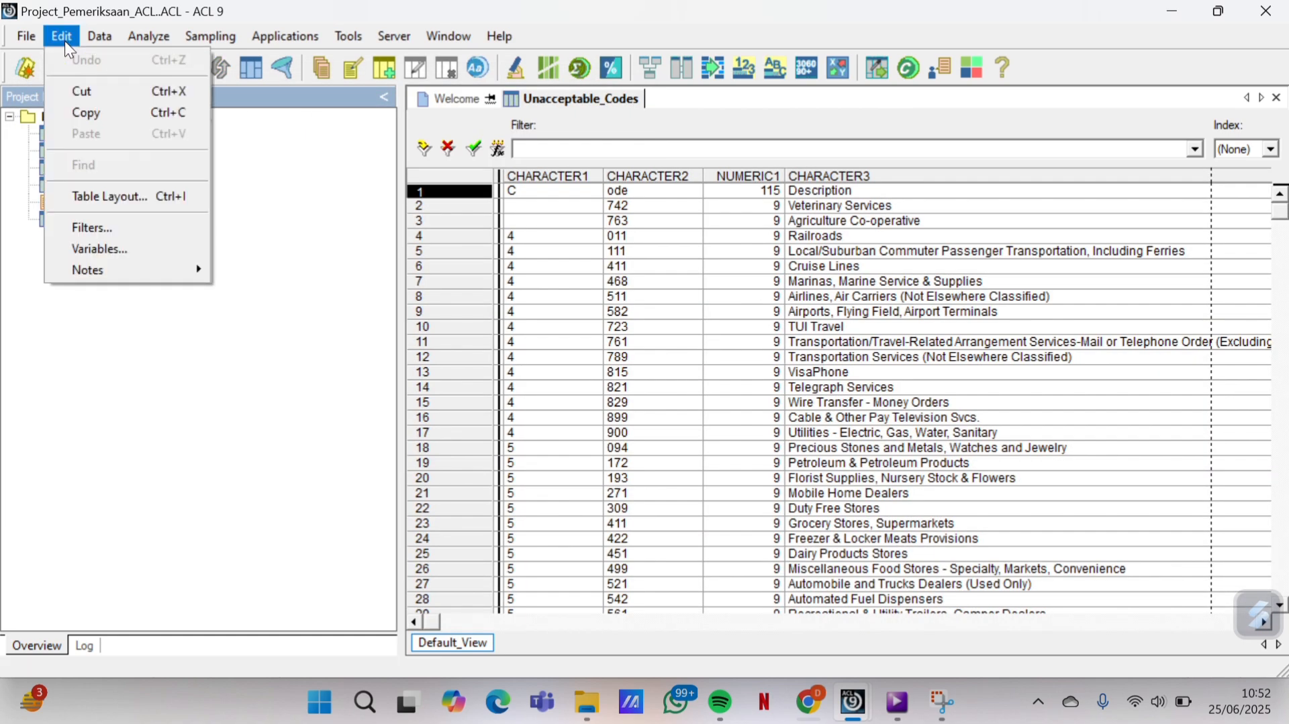
click(118, 196)
Confirm the CHARACTER1 through CHARACTER4 field definitions unchanged
click(161, 213)
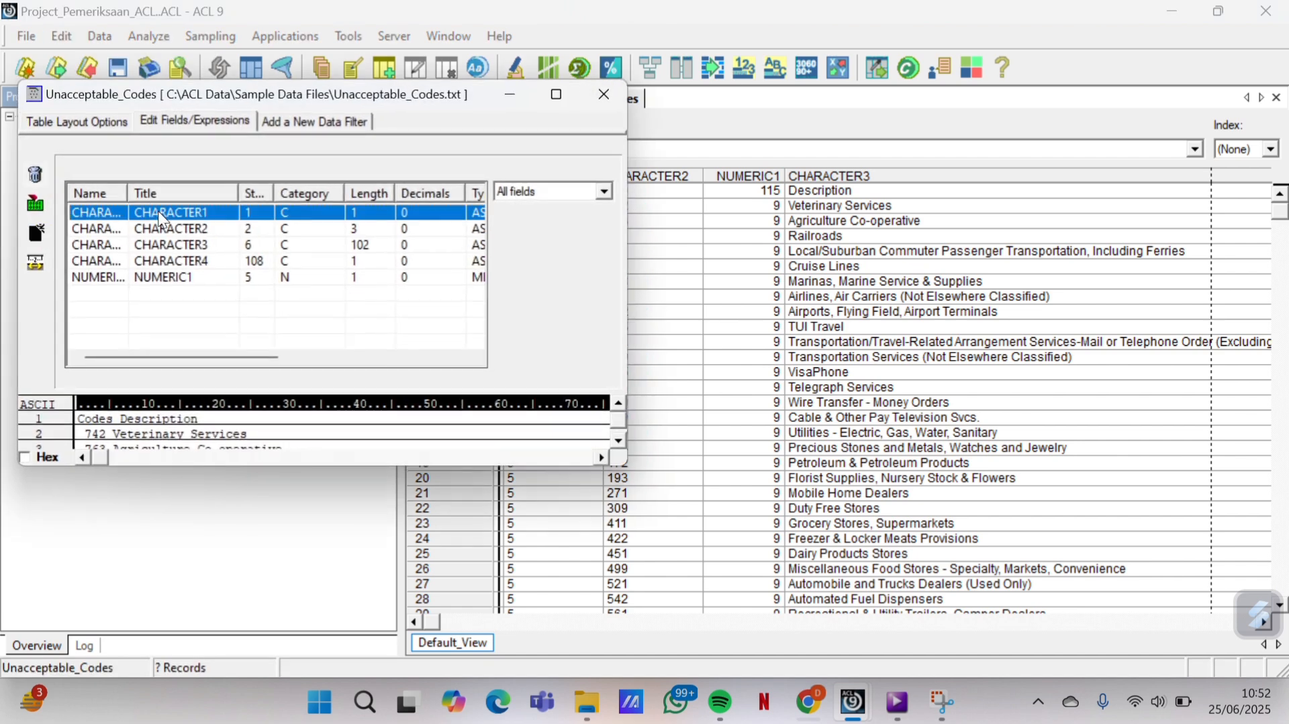
double_click(162, 218)
click(36, 174)
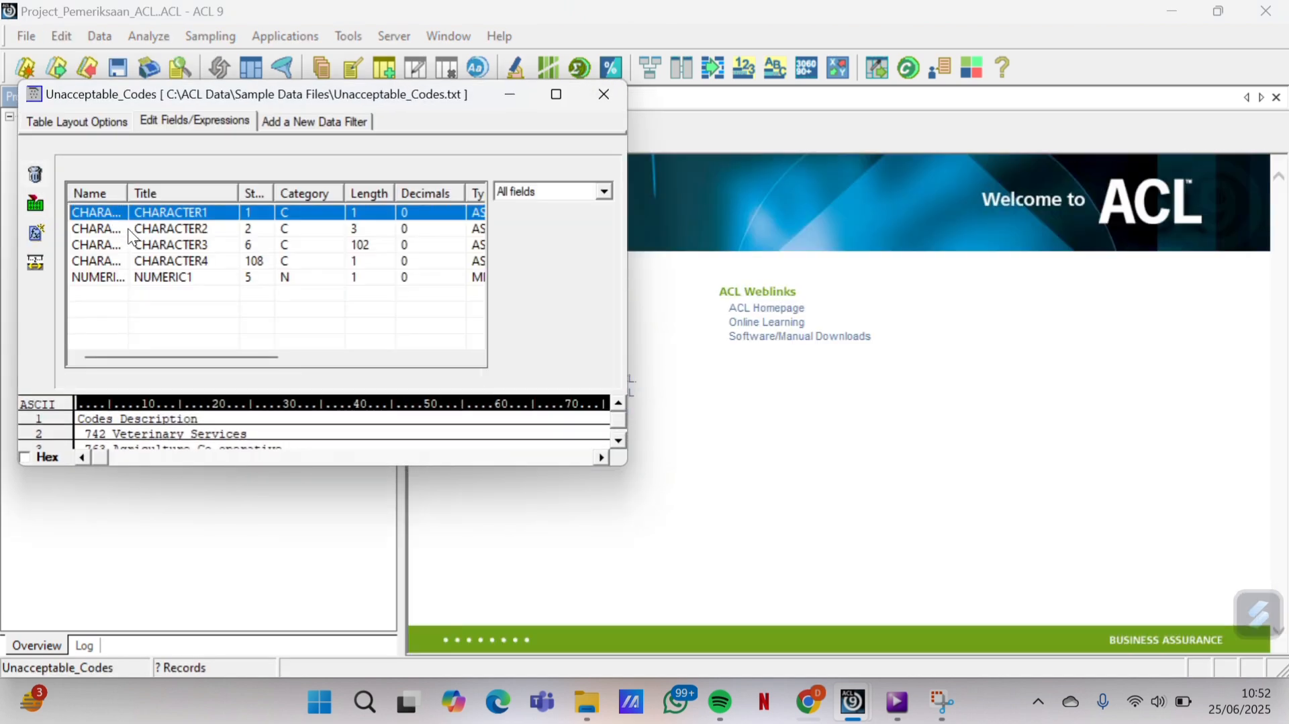
double_click(147, 229)
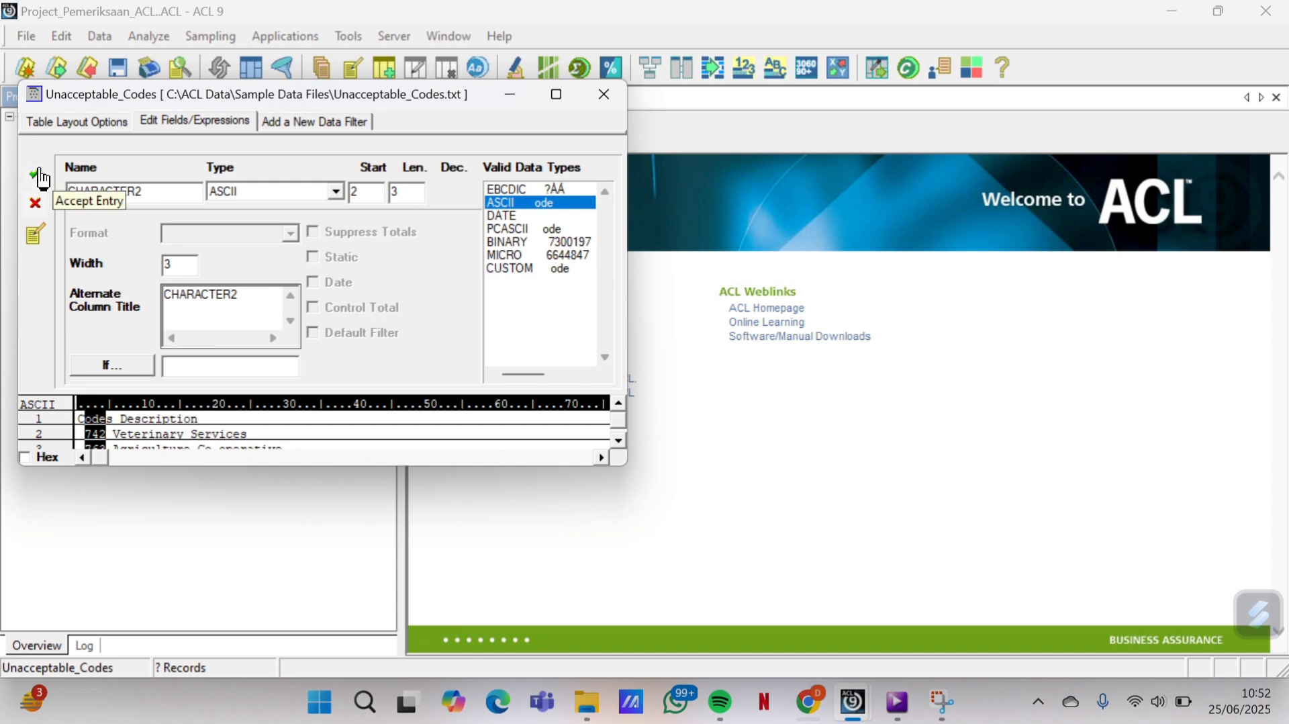
click(41, 179)
double_click(148, 241)
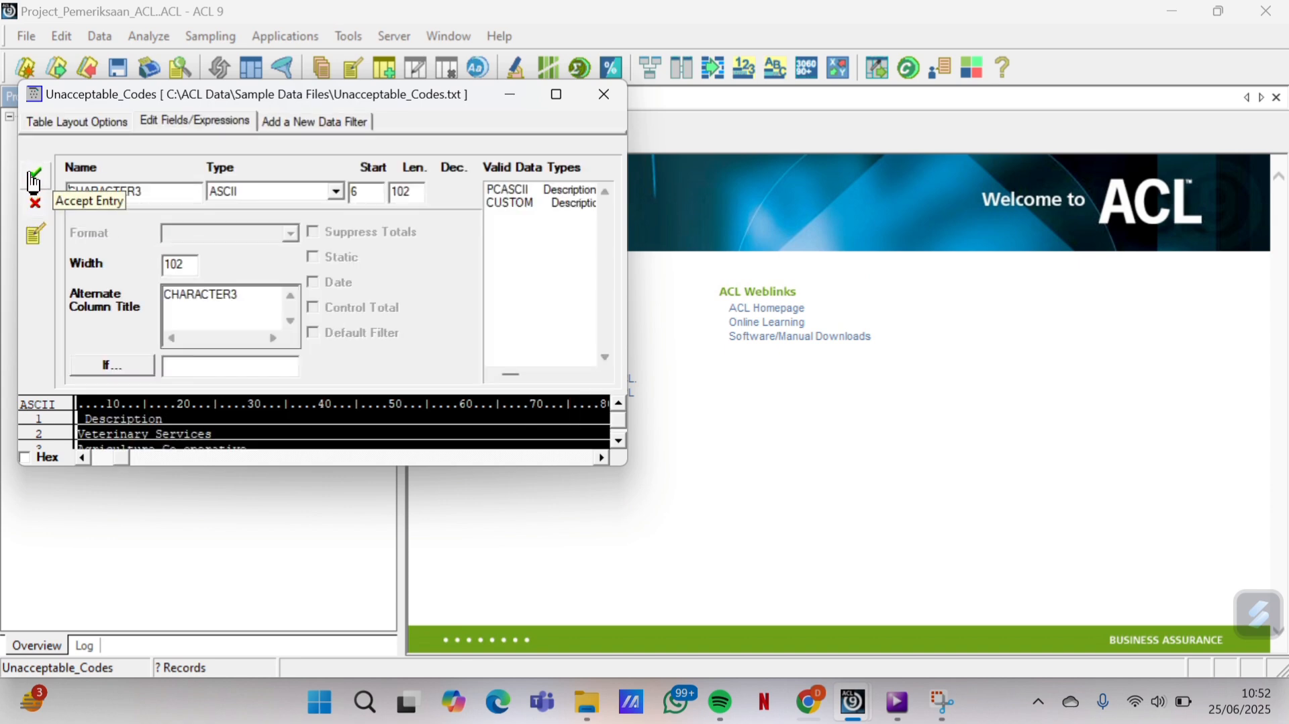
click(33, 180)
double_click(152, 260)
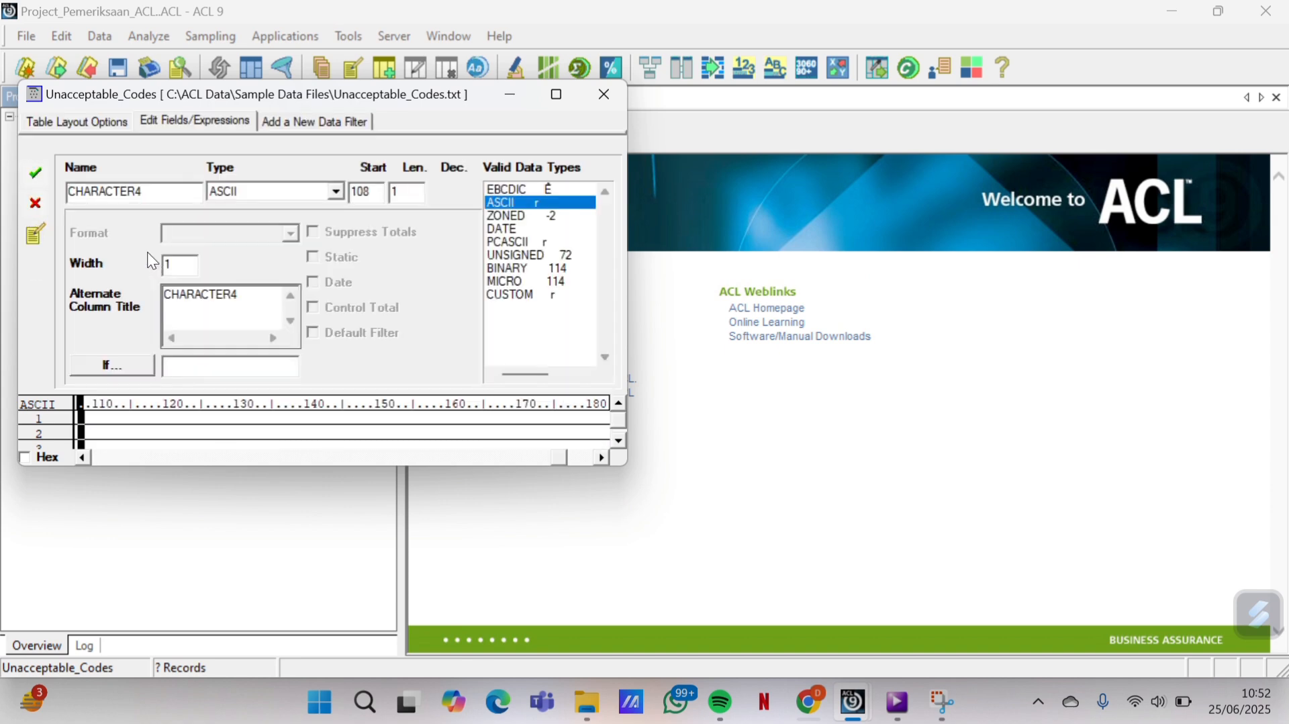
click(35, 173)
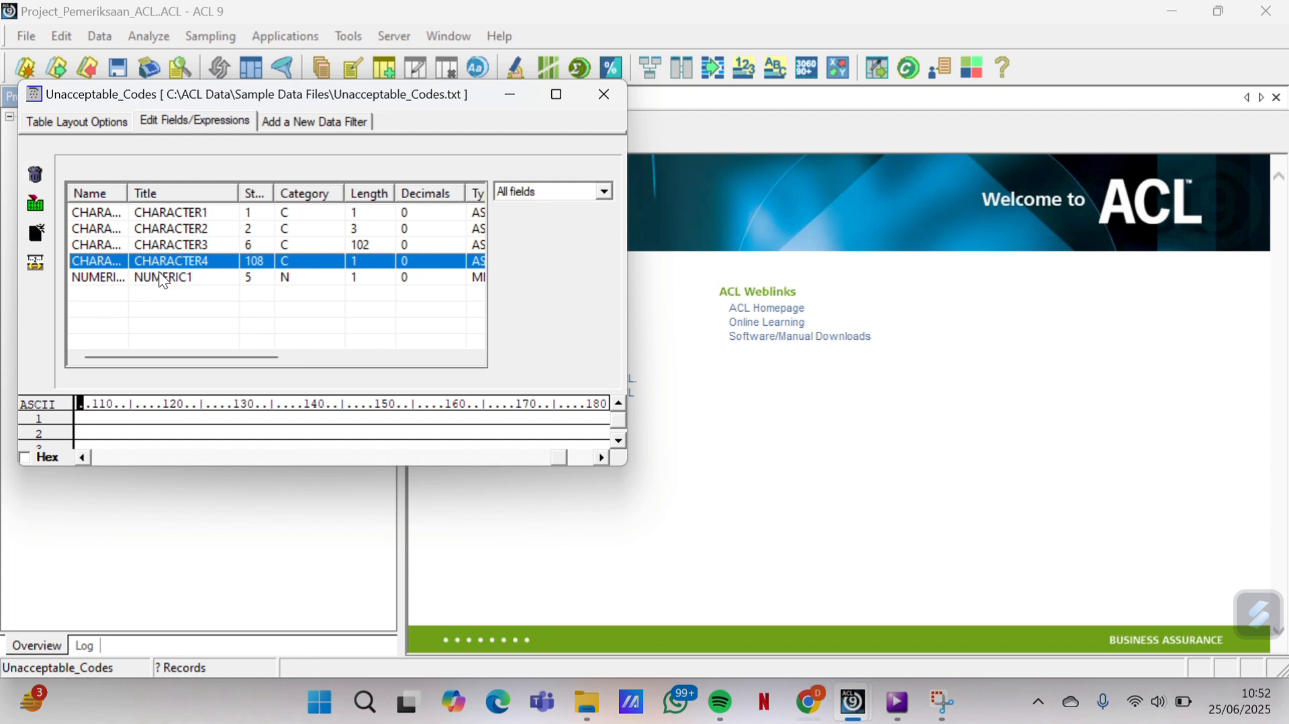
Change NUMERIC1 to ASCII (position 5, length 1) and return to the table view
double_click(164, 278)
click(335, 192)
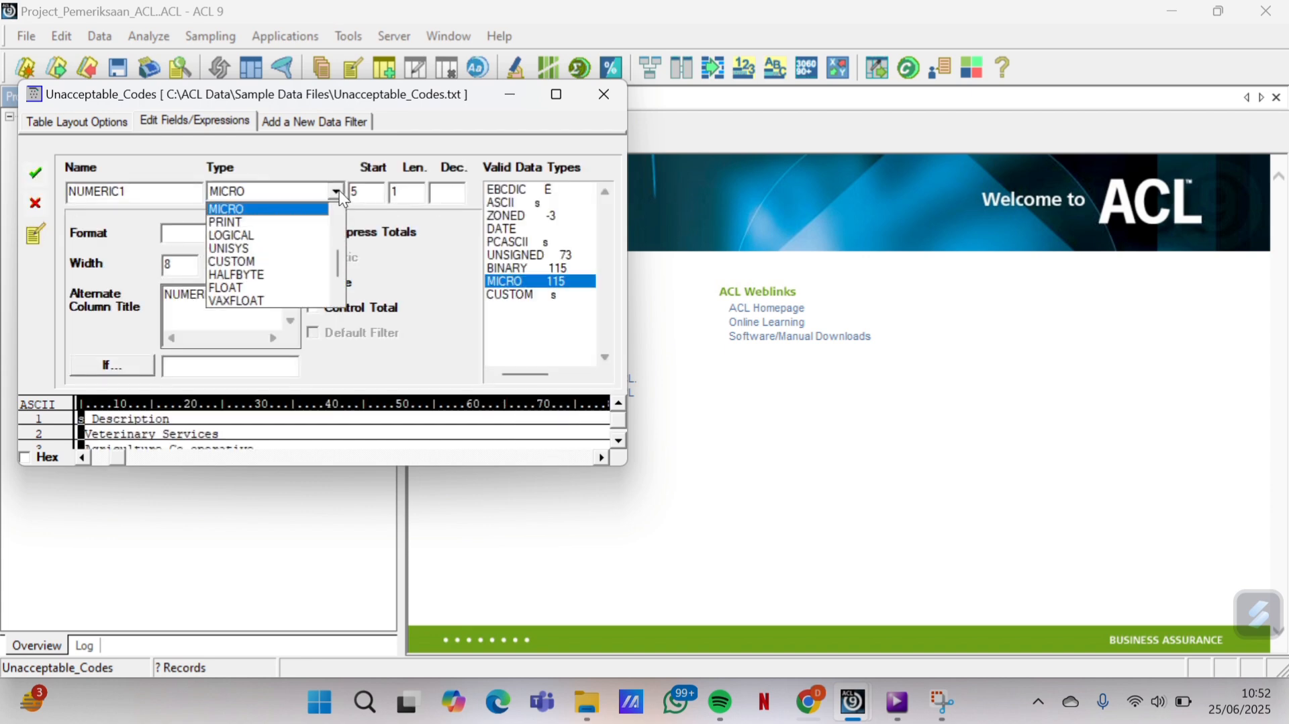
scroll(280, 244, up, 3)
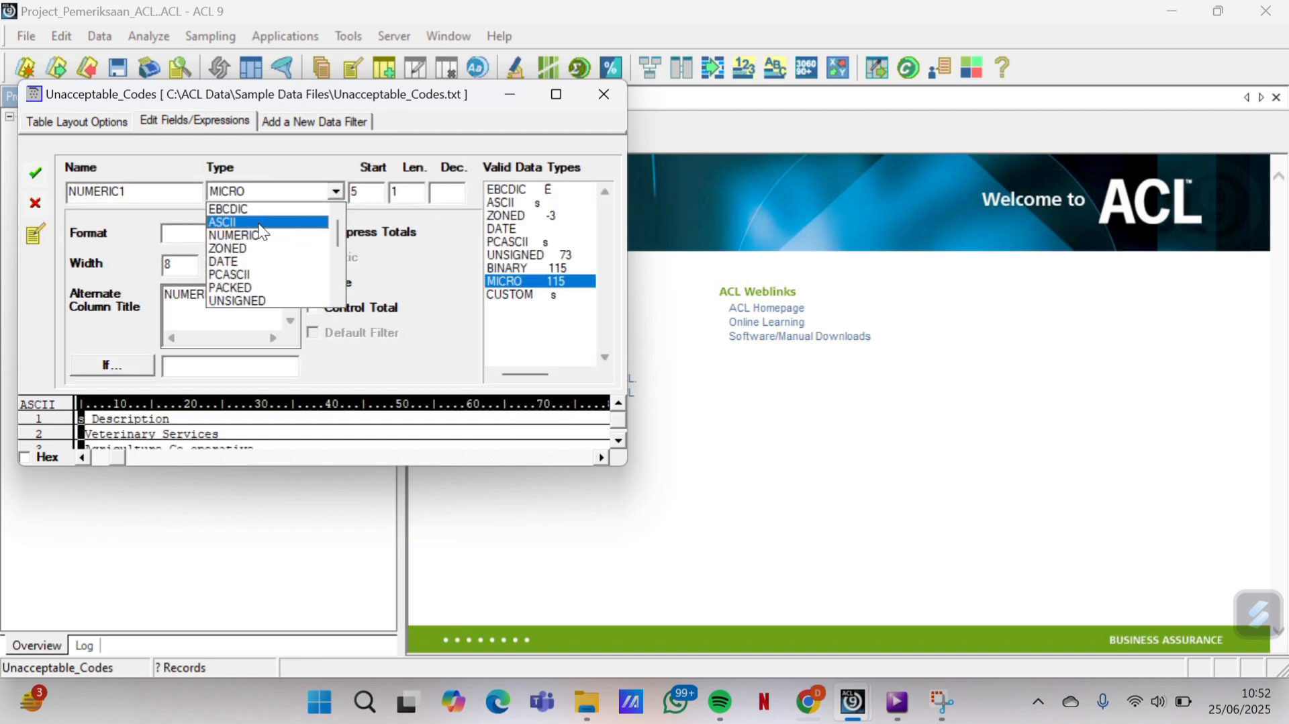
click(261, 226)
click(36, 174)
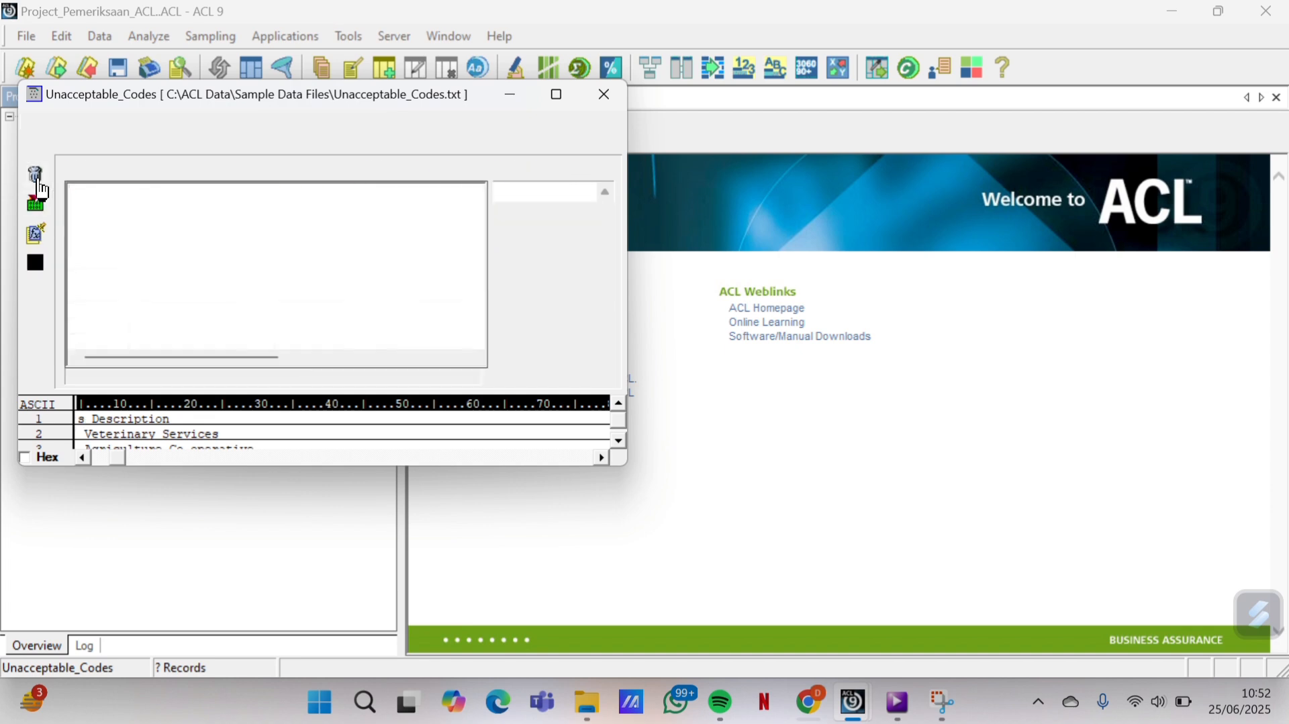
click(611, 94)
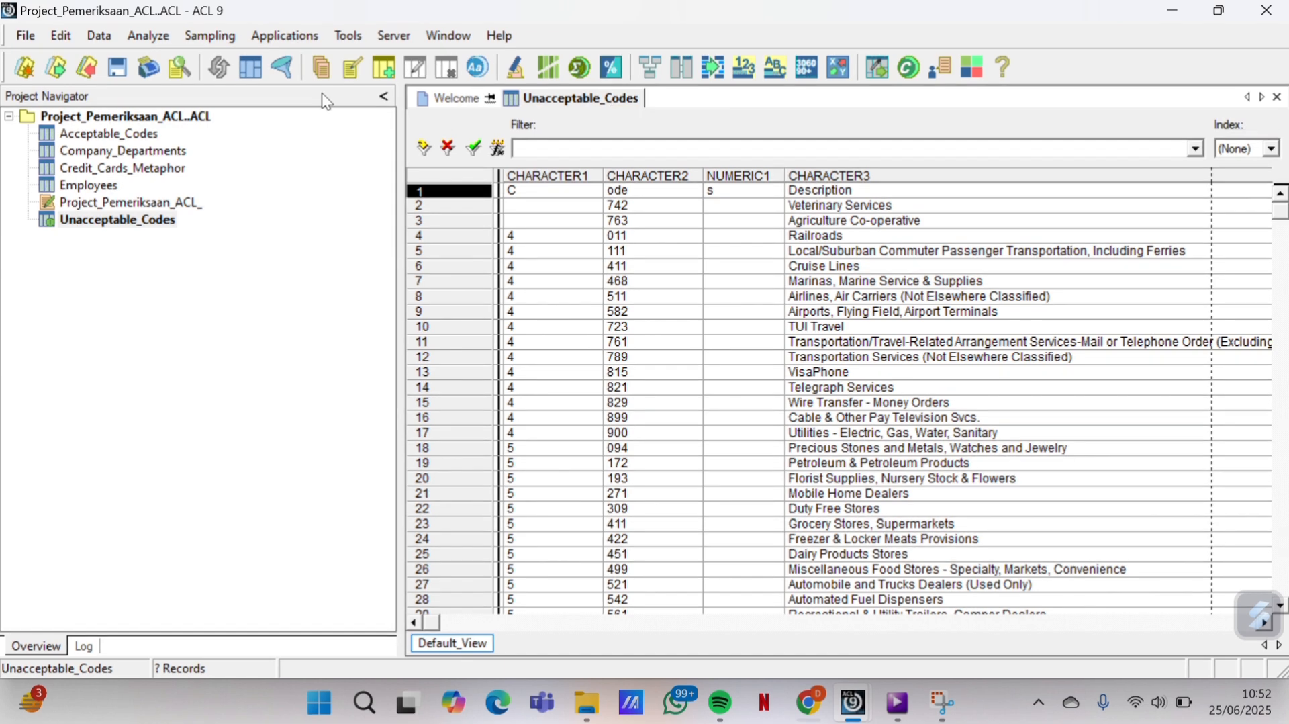
Run Data > Verify on all seven Employees fields, reporting 0 data validity errors
double_click(114, 188)
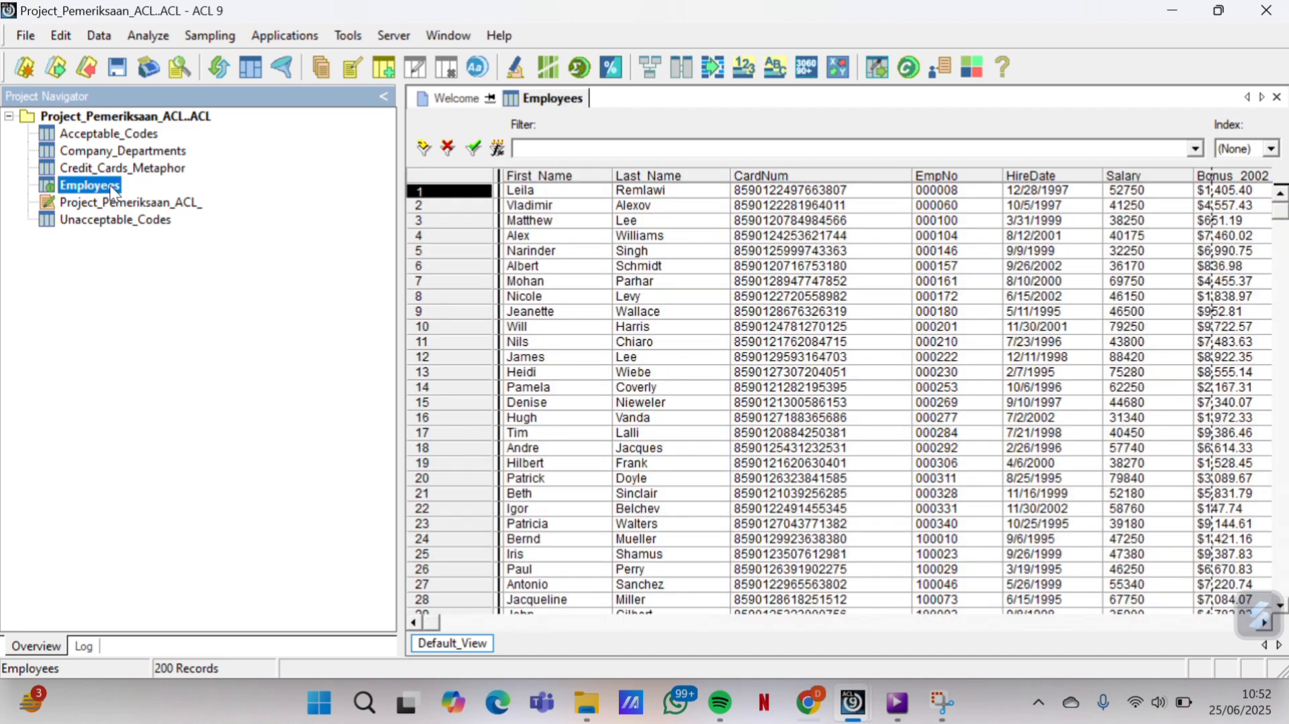
click(110, 39)
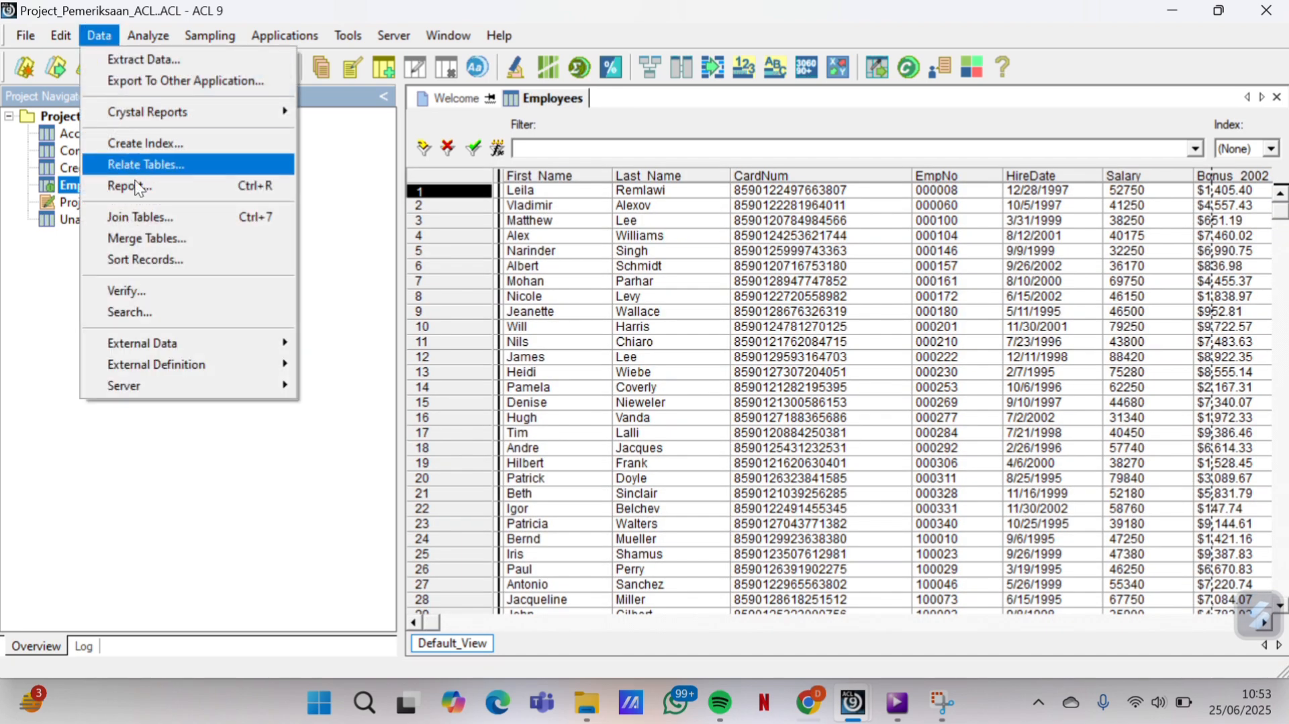
click(148, 294)
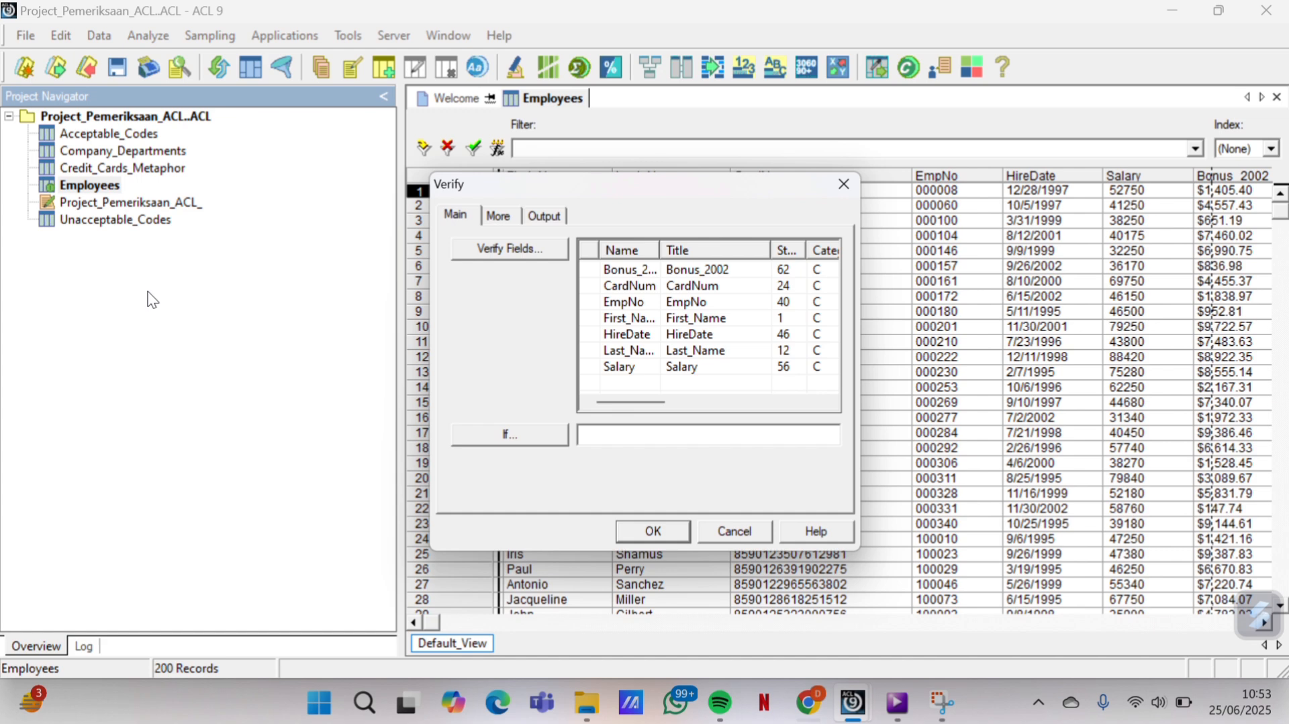
click(507, 258)
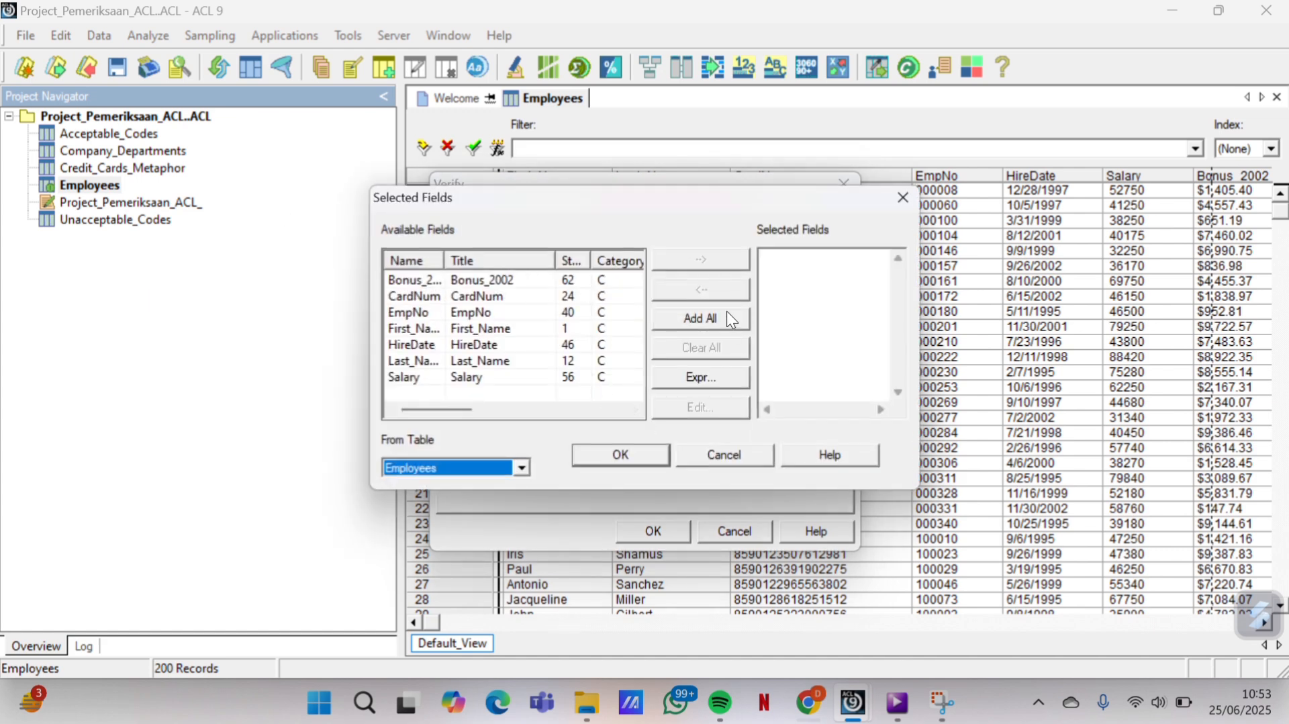
click(732, 327)
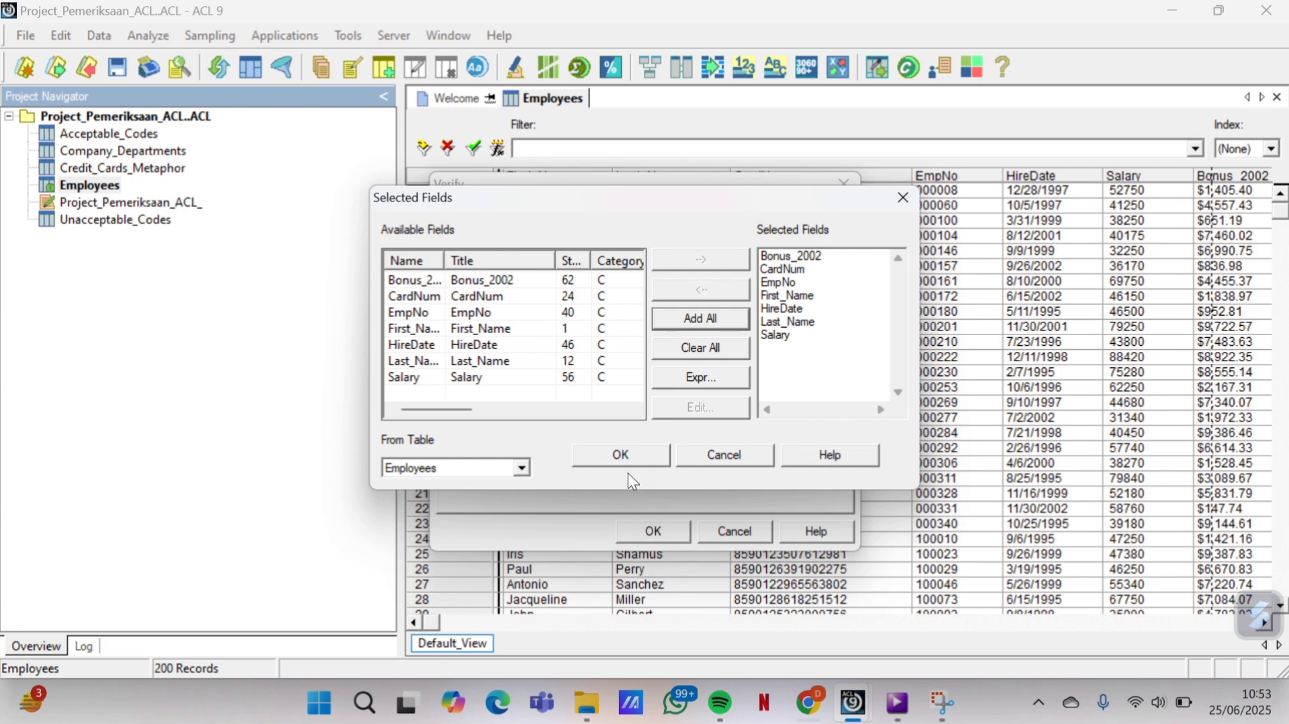
click(631, 452)
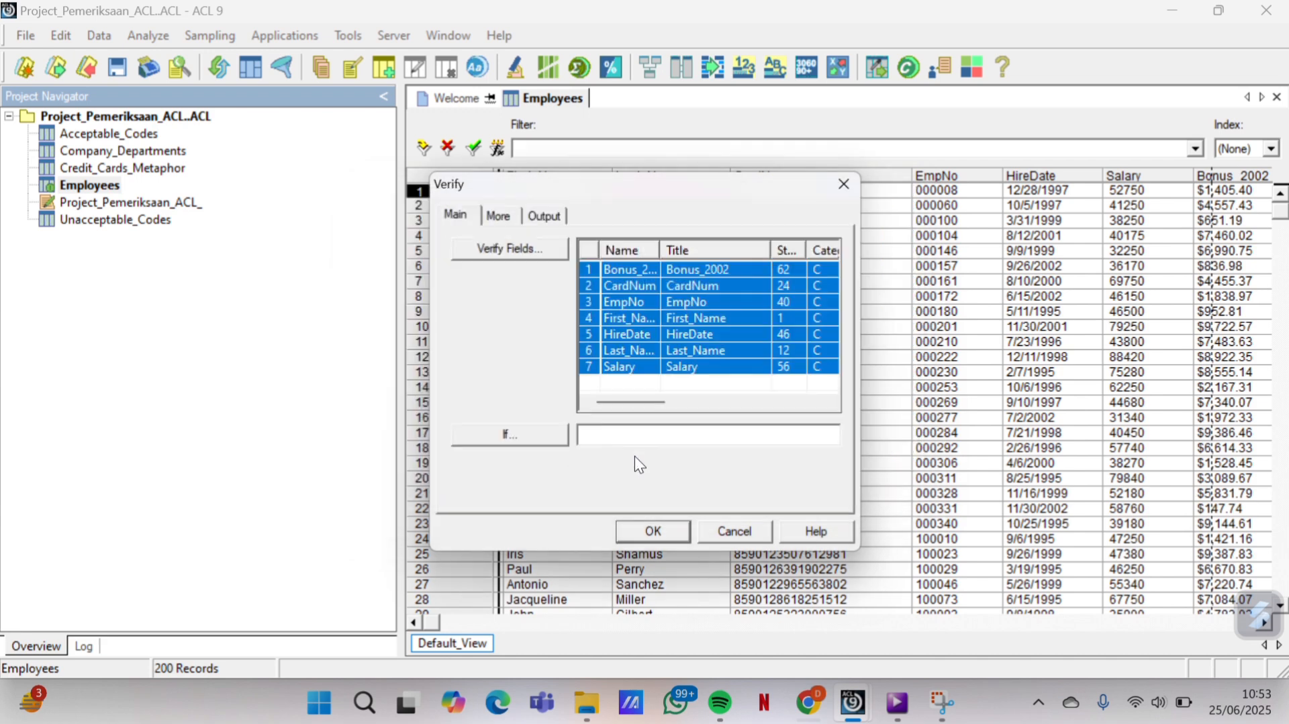
click(666, 536)
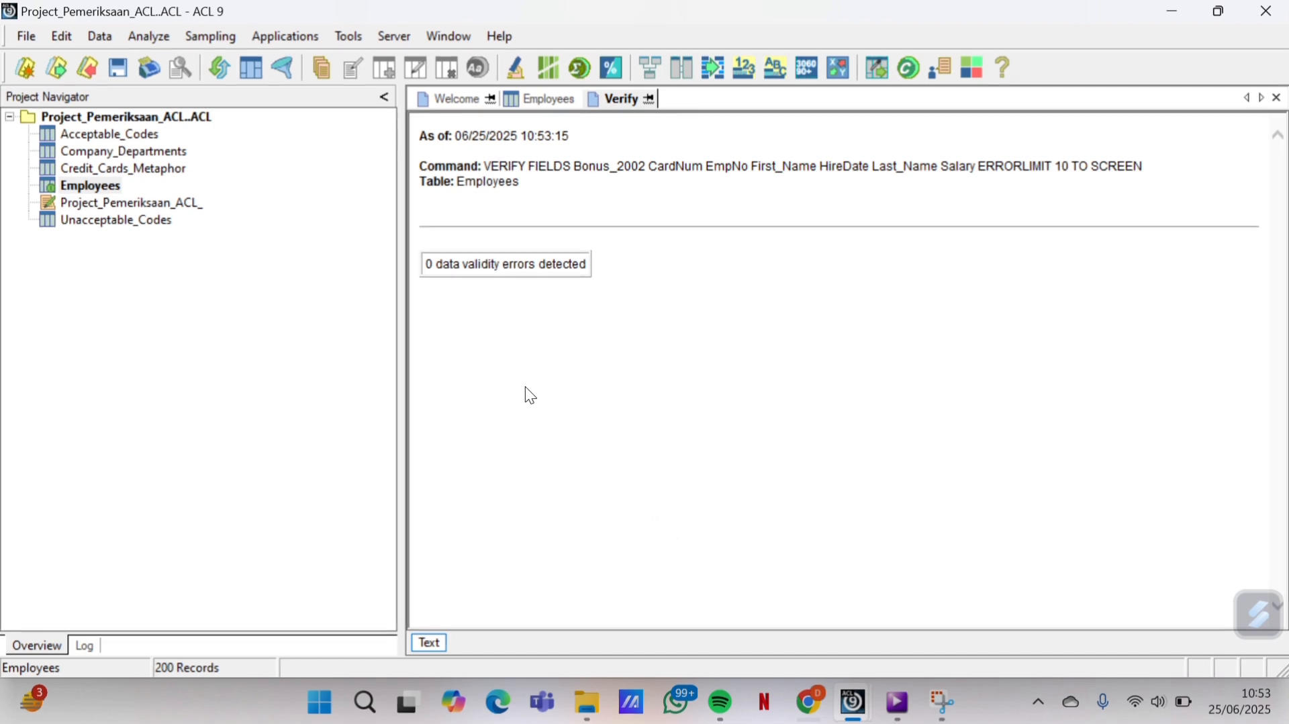
Enter the note 25/06/2025 10.55 in Acceptable_Codes' table properties, copying it before saving
double_click(107, 135)
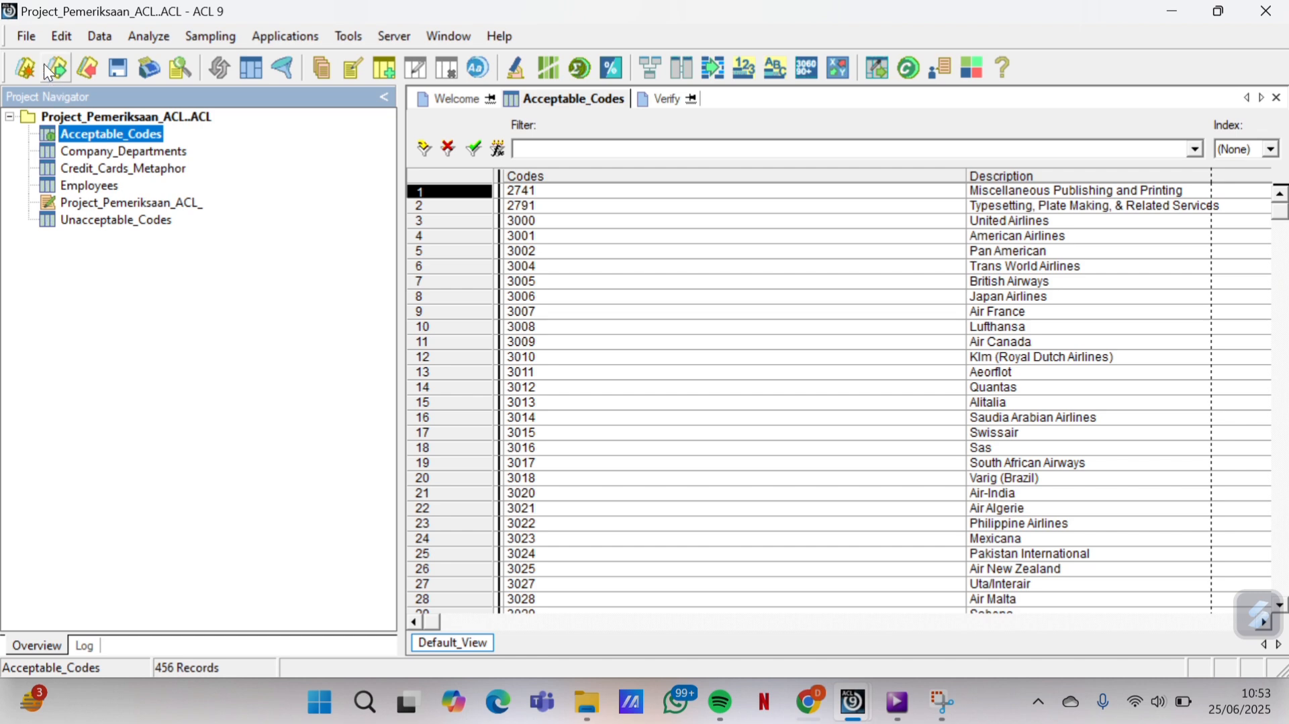
click(35, 37)
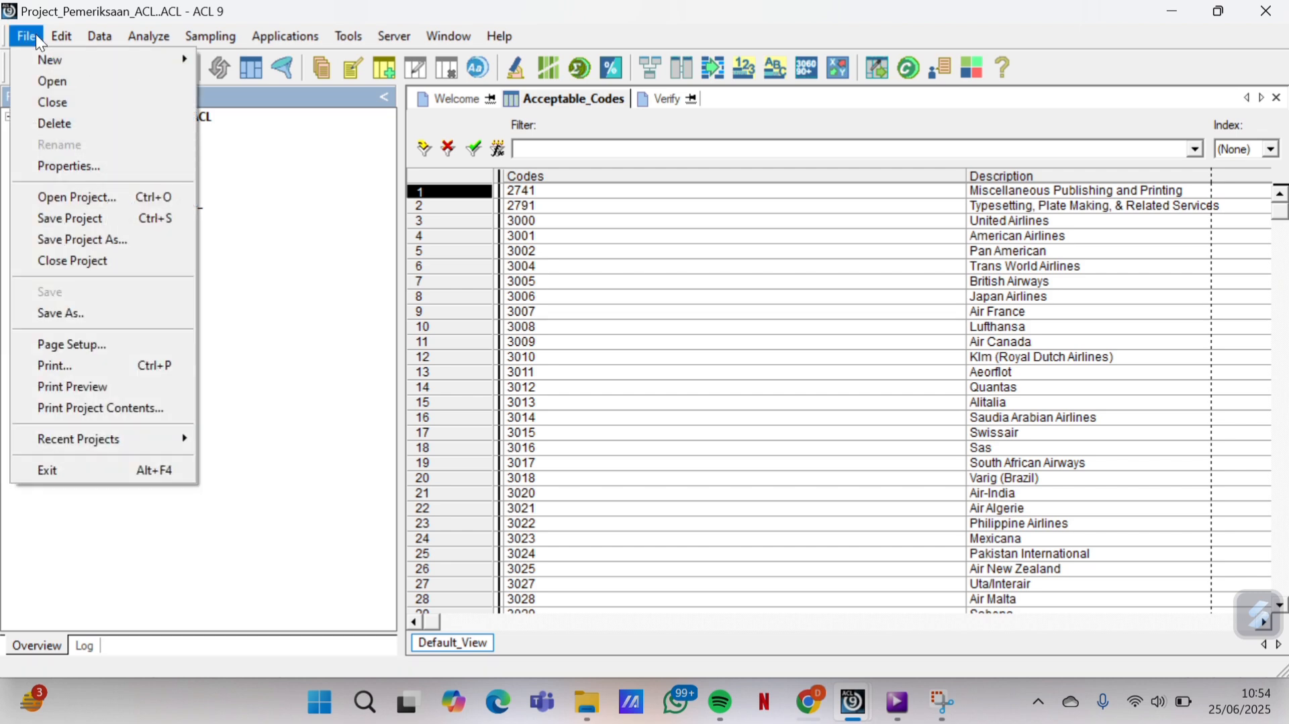
click(83, 170)
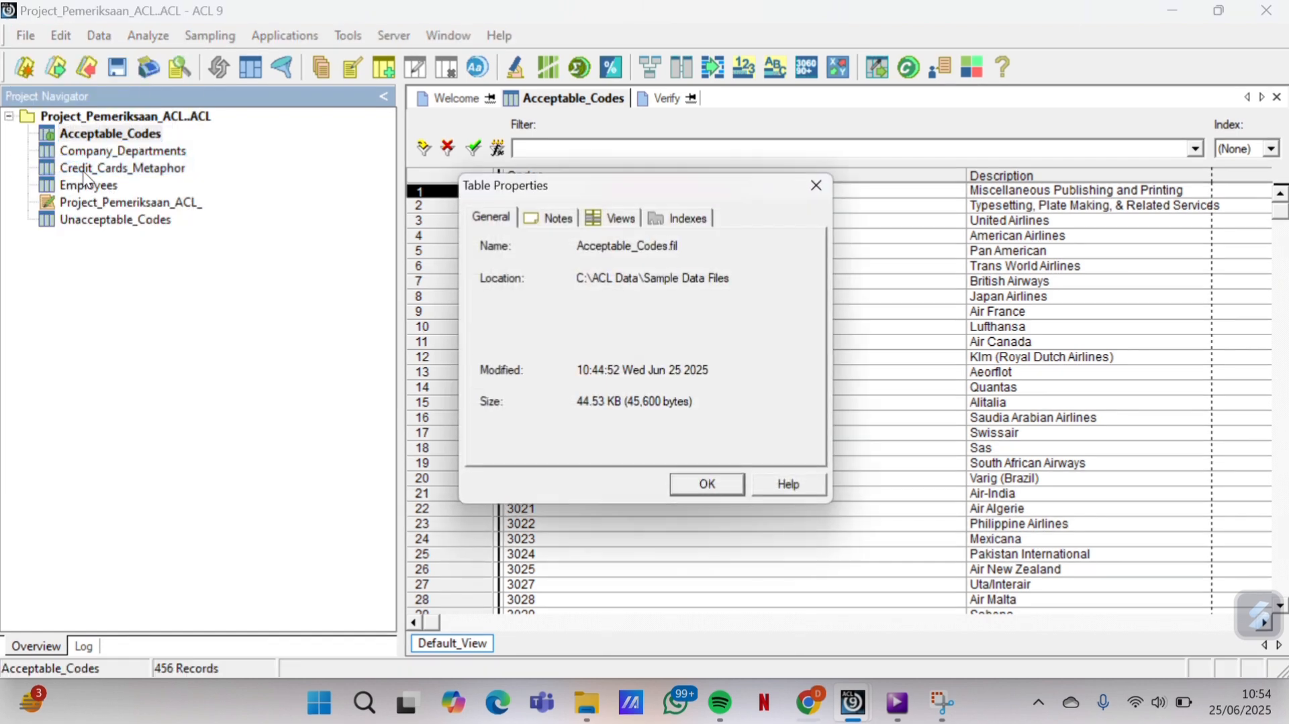
click(562, 216)
click(537, 253)
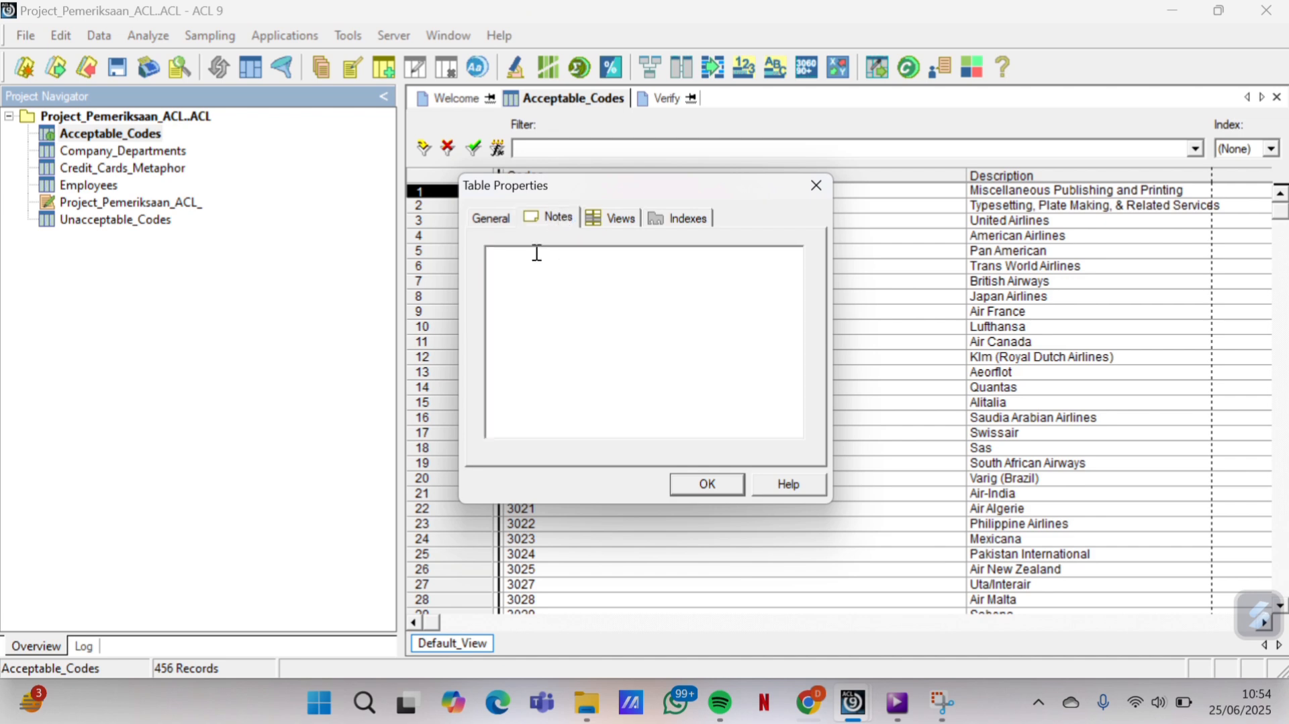
text(25/06/2025 10.55)
drag(584, 253, 488, 258)
key(ctrl+c)
click(714, 486)
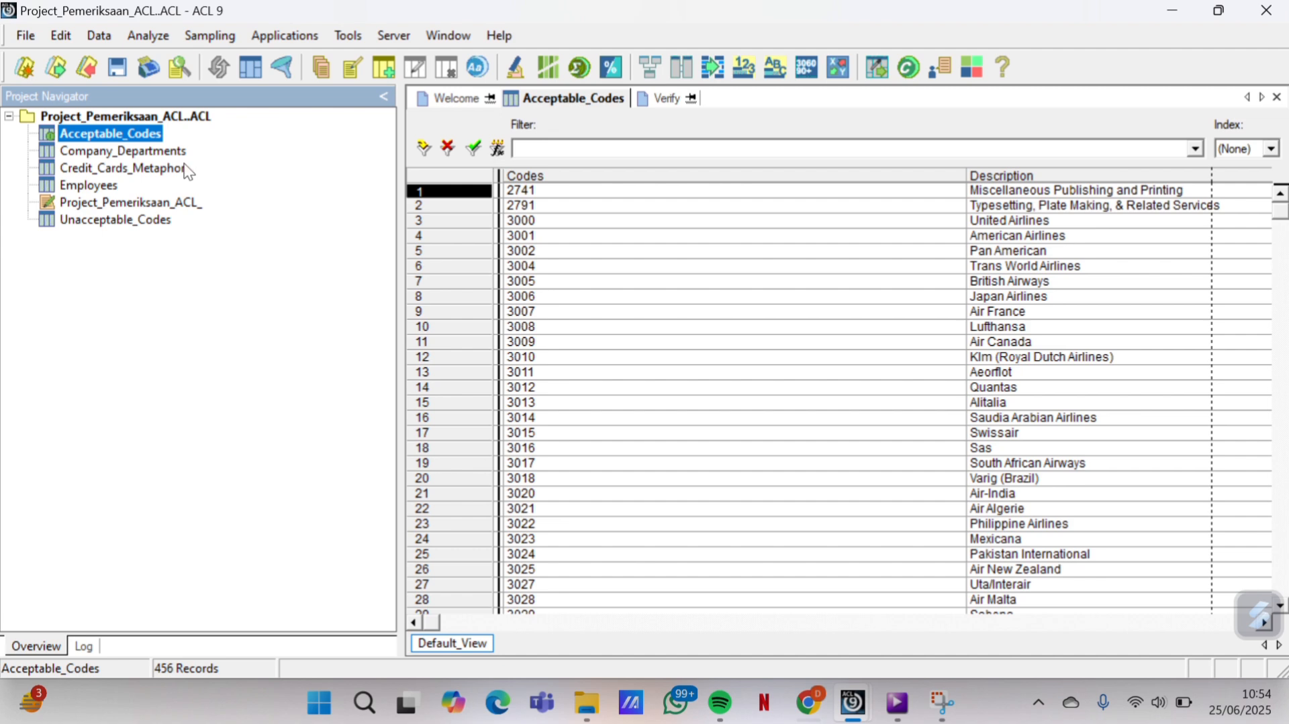
Add the note 25/06/2025 10.55 to Company_Departments' table properties
click(136, 160)
double_click(136, 160)
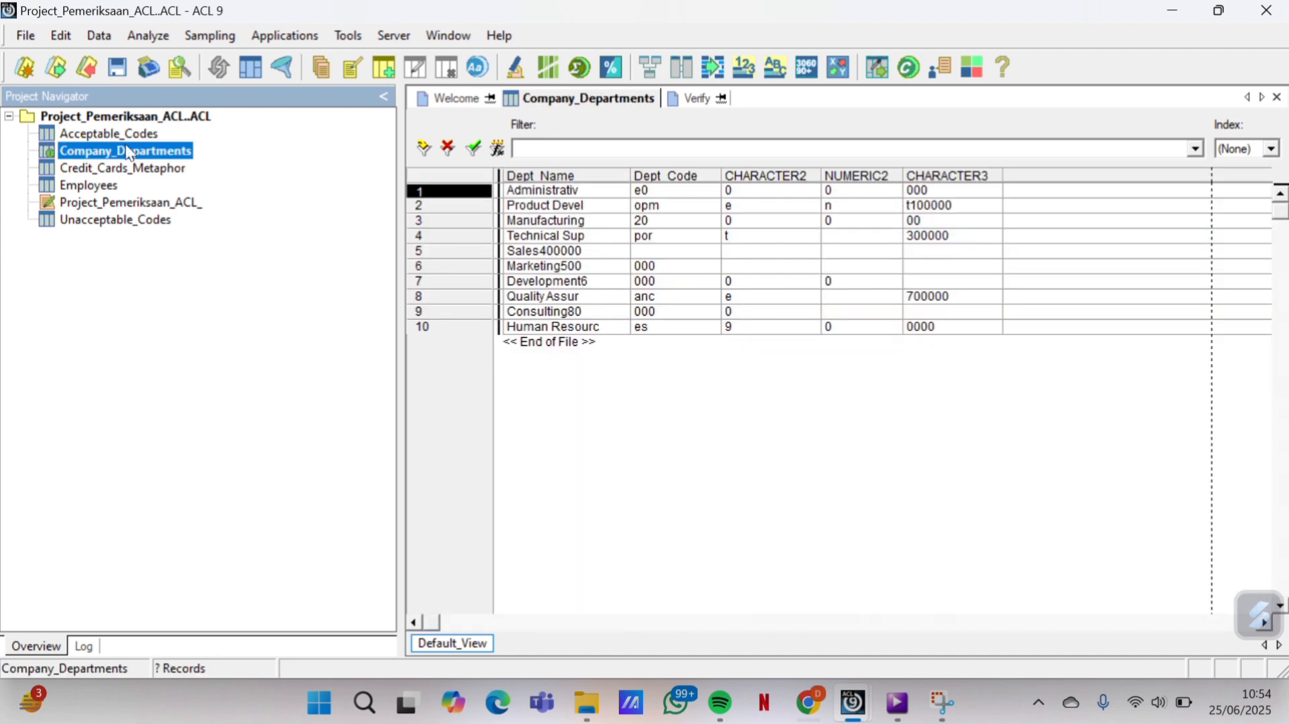
click(27, 37)
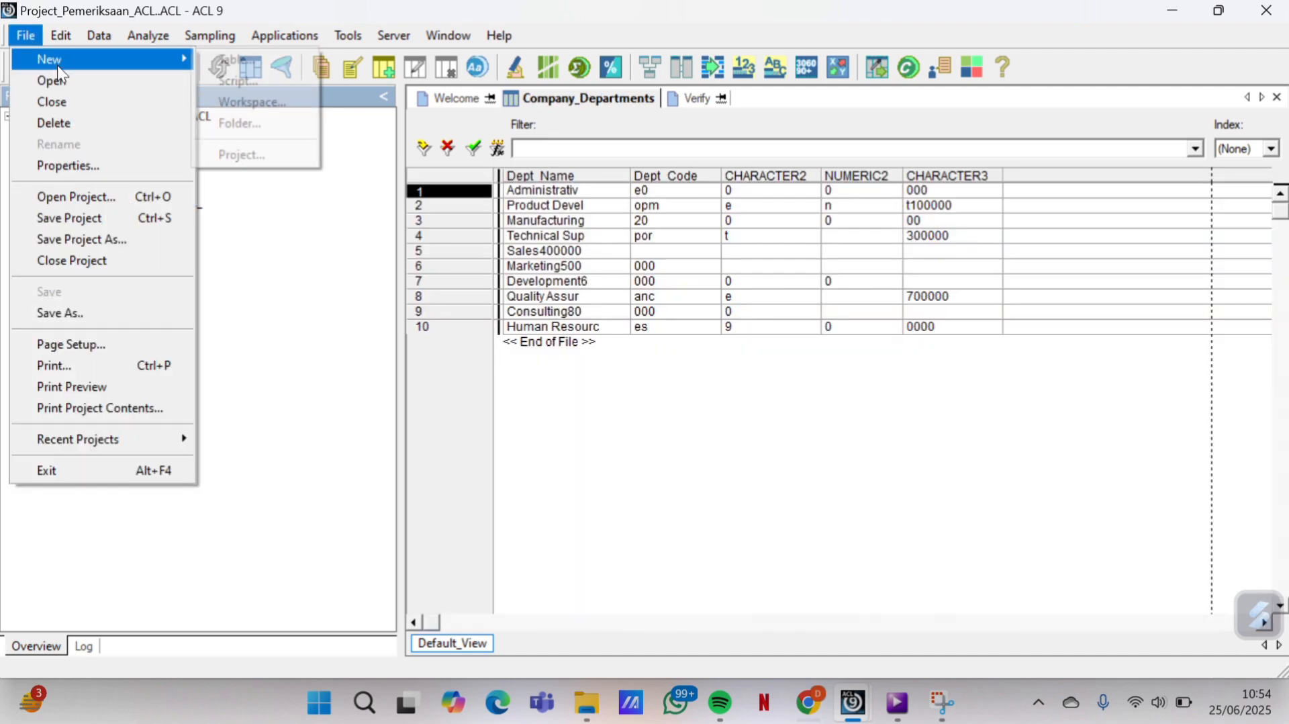
click(79, 166)
click(552, 221)
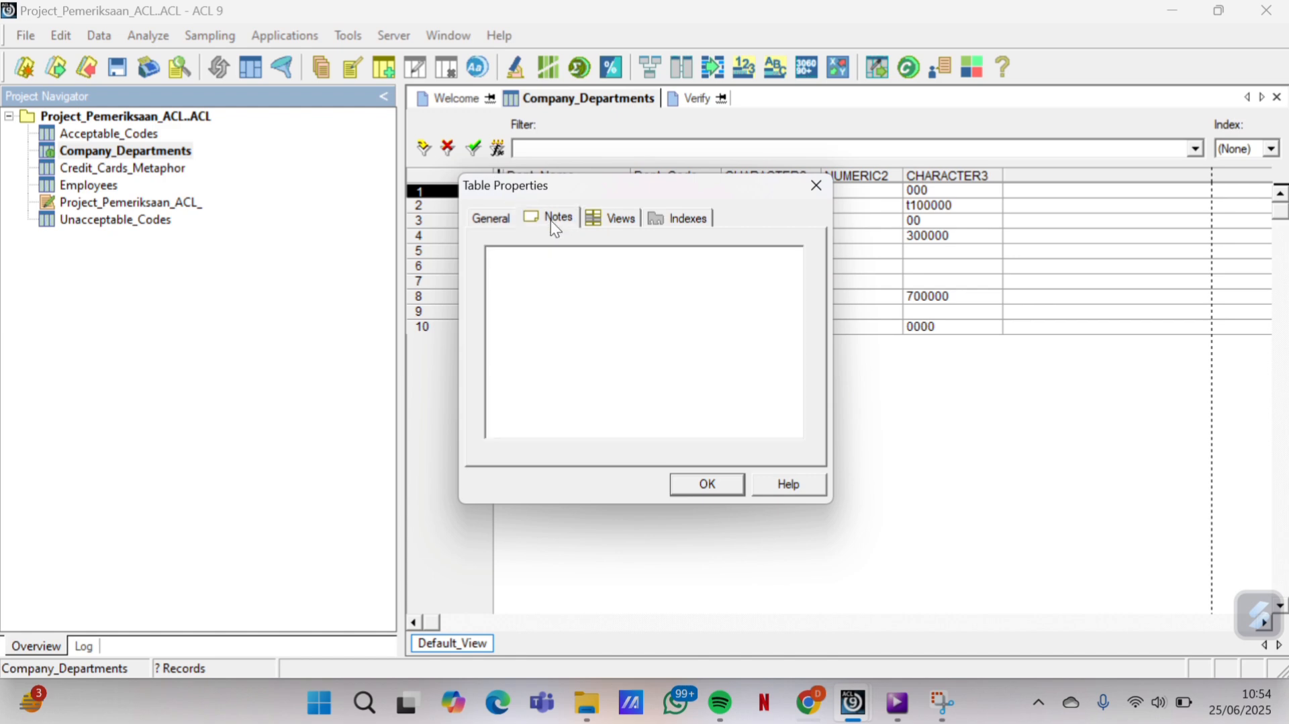
click(548, 256)
text(25/06/2025 10.55)
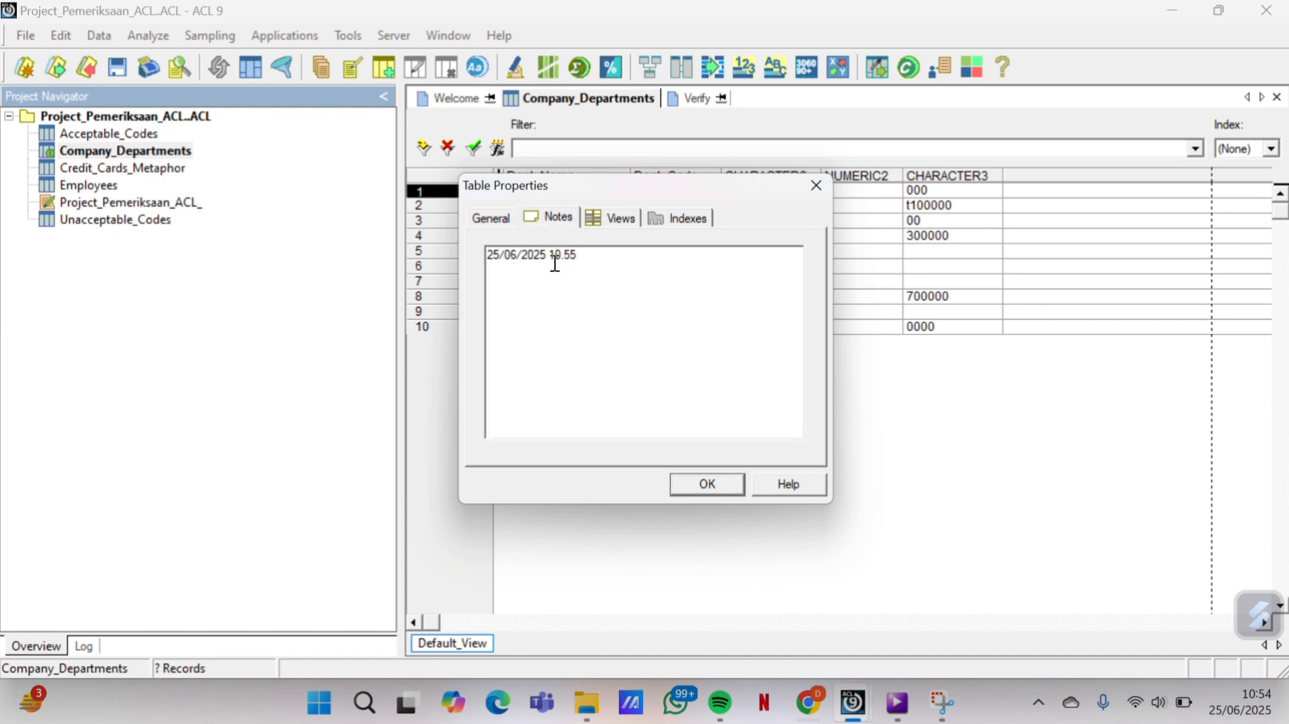
click(727, 483)
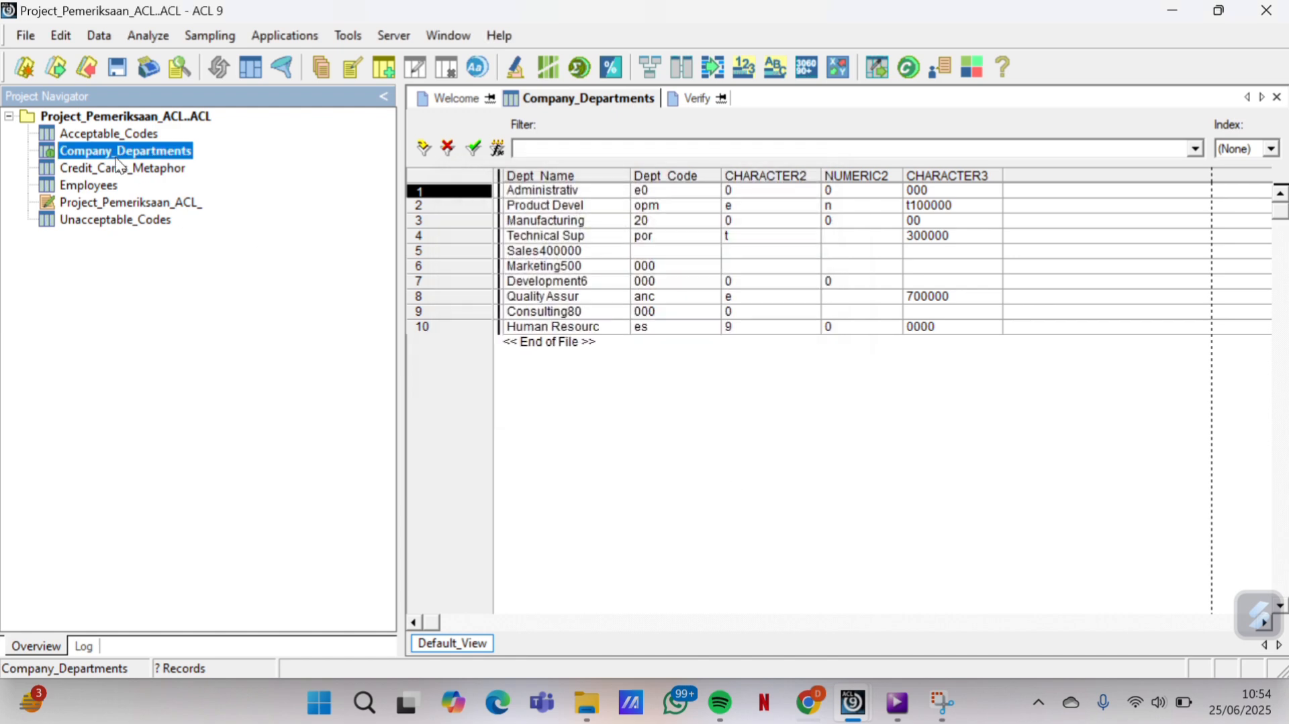
Paste the 25/06/2025 10.55 note into Credit_Cards_Metaphor's table properties
double_click(120, 168)
click(25, 36)
click(168, 165)
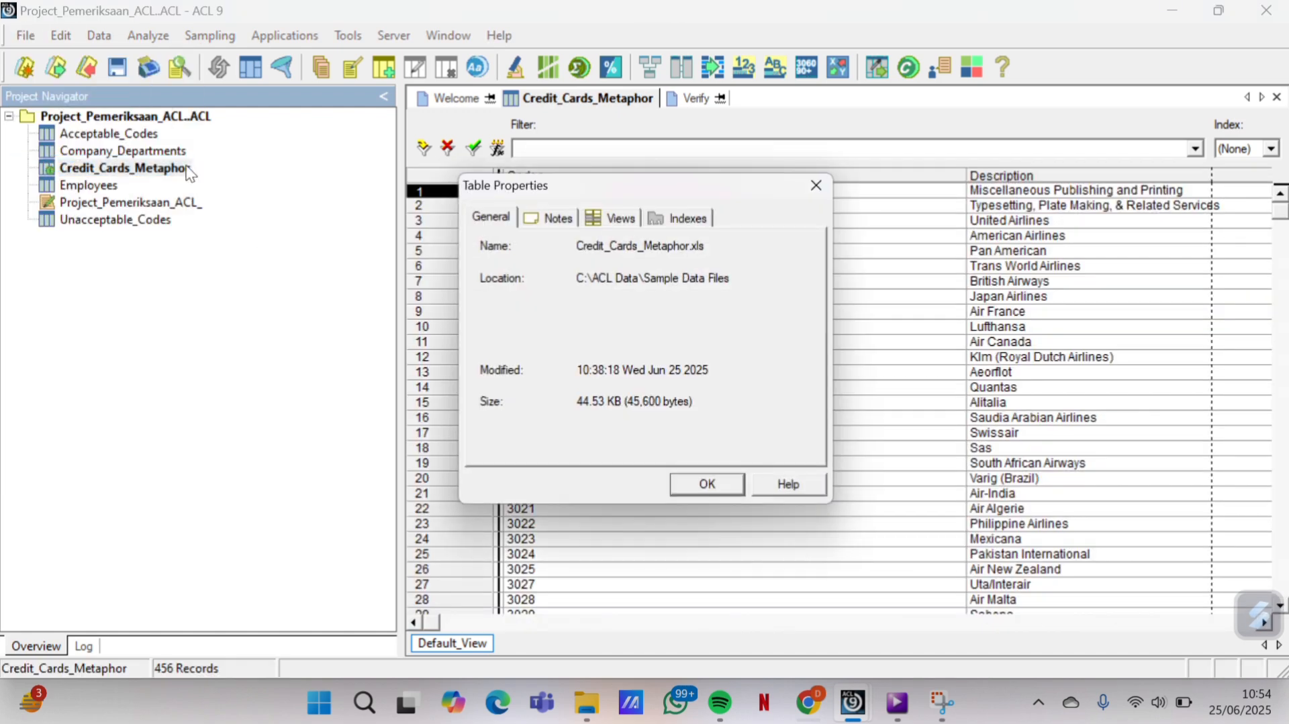
click(552, 219)
click(535, 276)
key(ctrl+v)
click(695, 488)
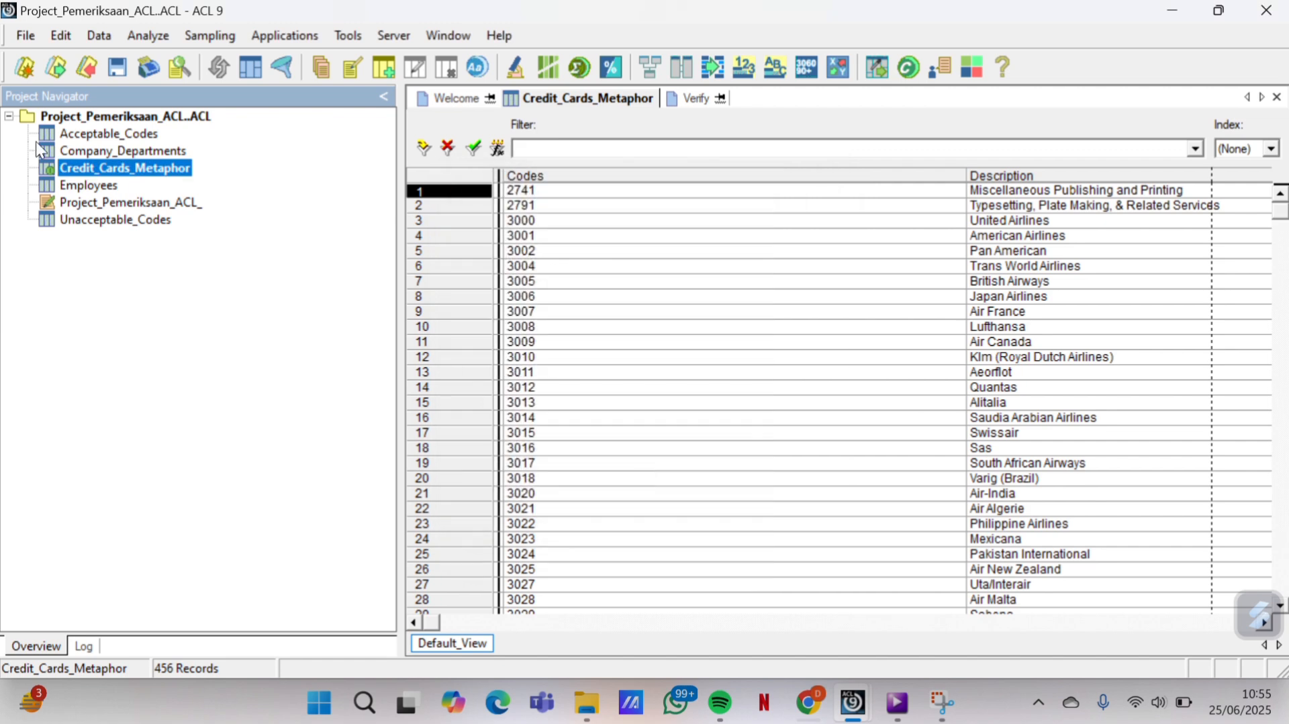
Paste the 25/06/2025 10.55 note into the Employees table properties
double_click(69, 186)
click(25, 36)
click(79, 165)
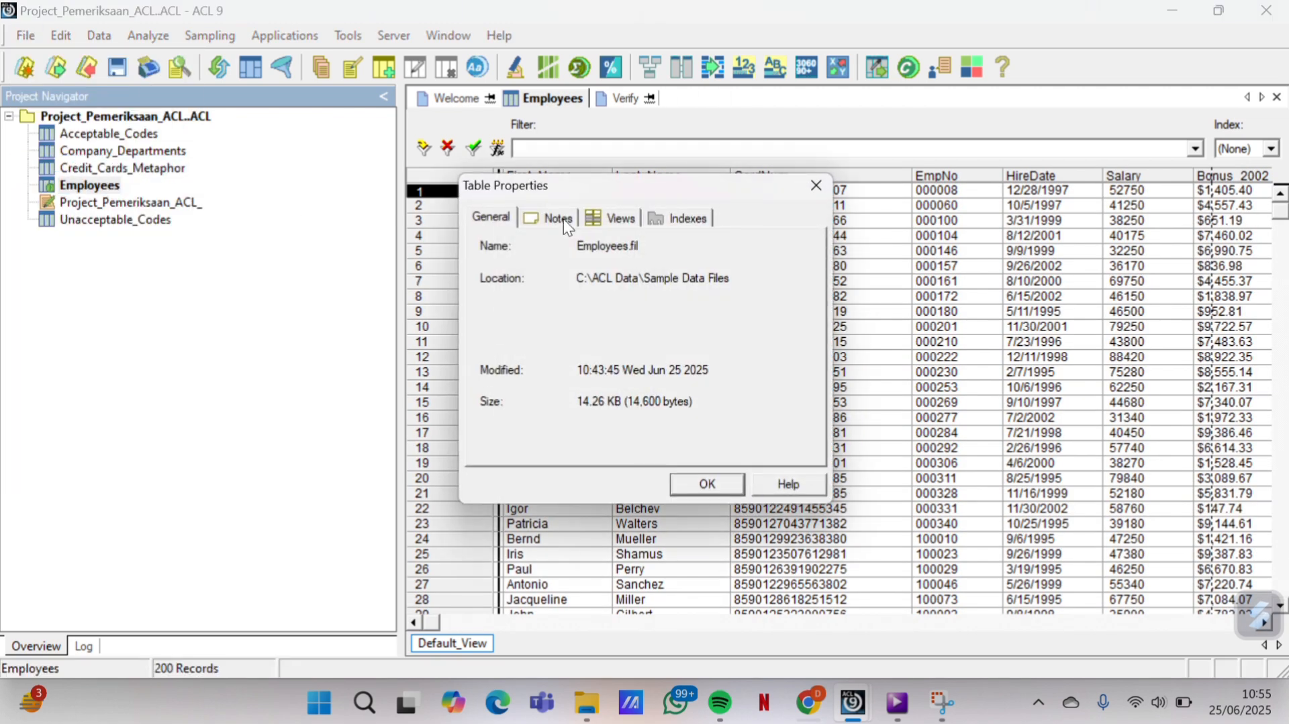
click(555, 216)
click(538, 271)
key(ctrl+v)
click(694, 483)
Paste the 25/06/2025 10.55 note into Unacceptable_Codes' table properties
click(94, 221)
double_click(94, 221)
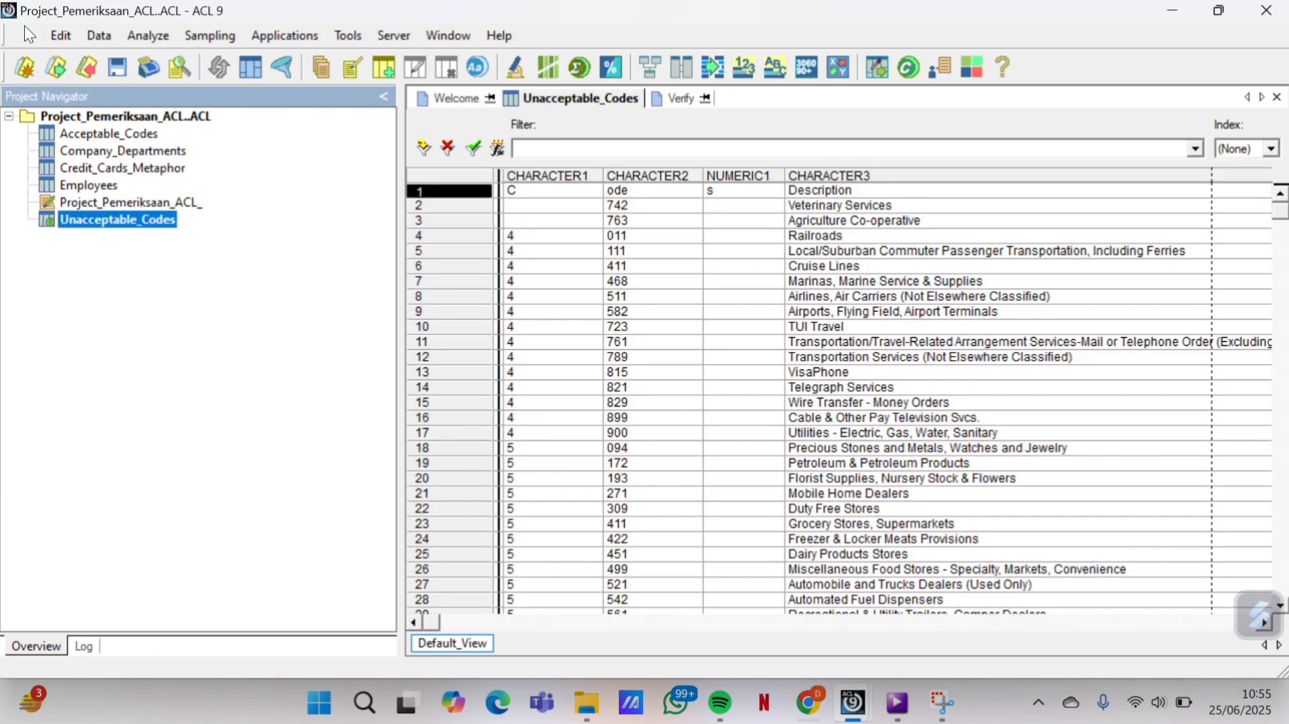
click(25, 36)
click(71, 161)
click(551, 217)
click(544, 271)
key(ctrl+v)
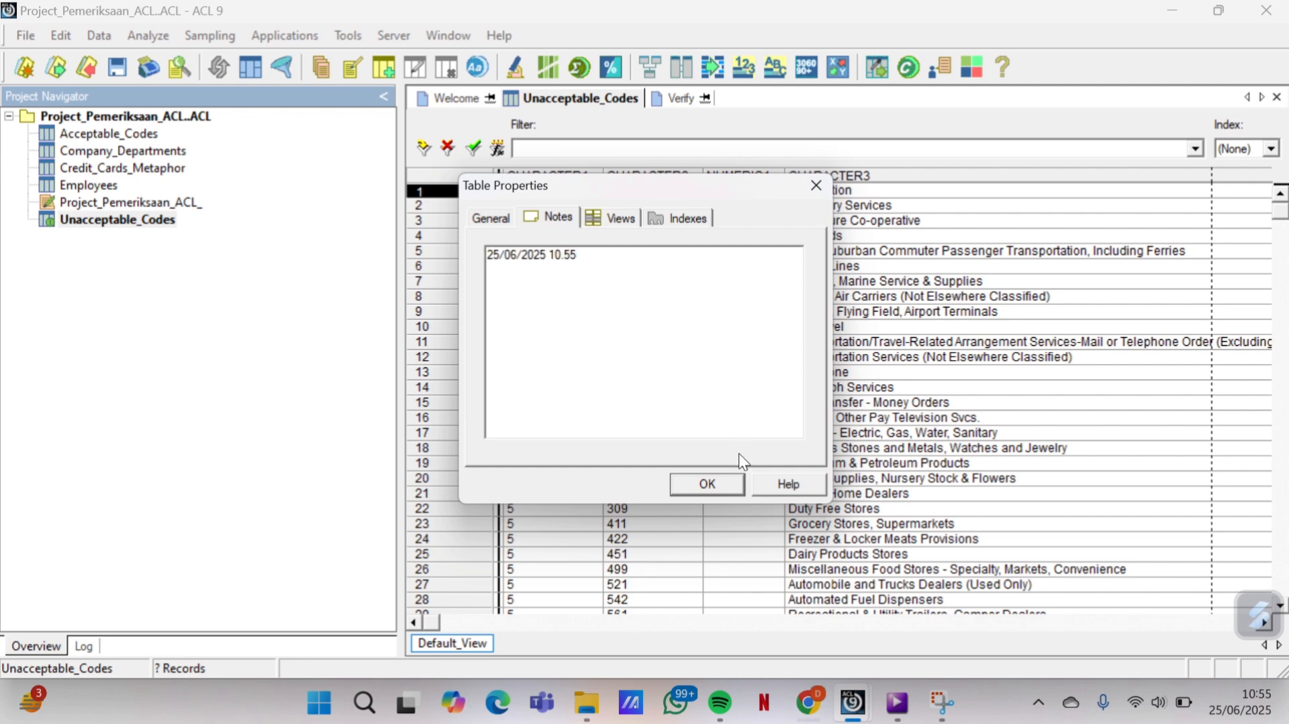
click(712, 485)
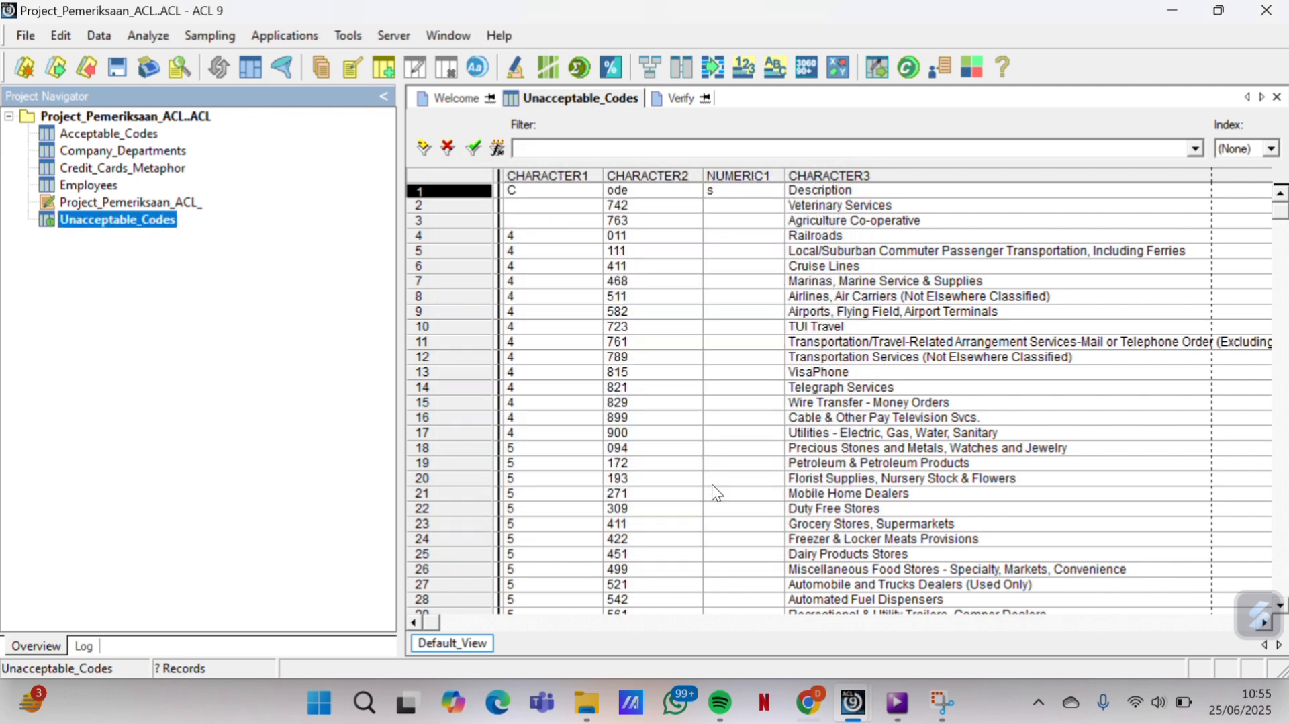